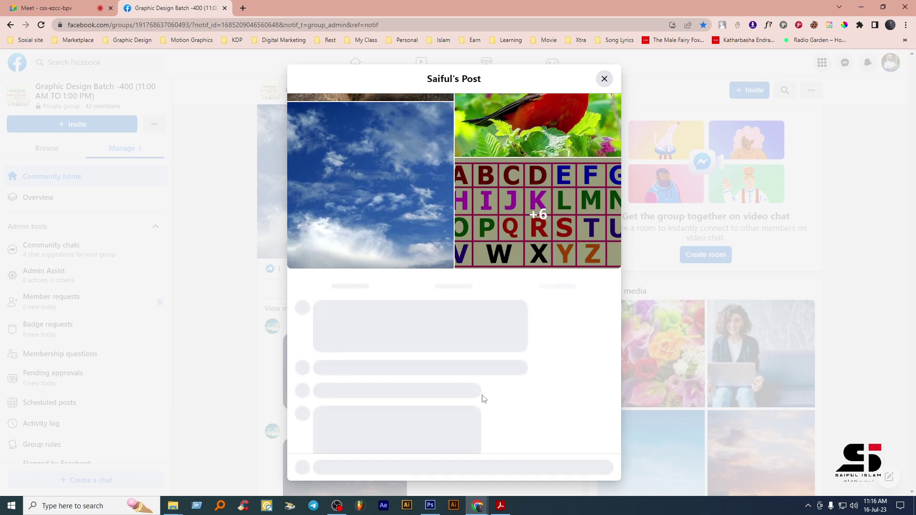
Step: Review the homework images submitted in the comments of the group post
scroll(521, 368, "down", 3)
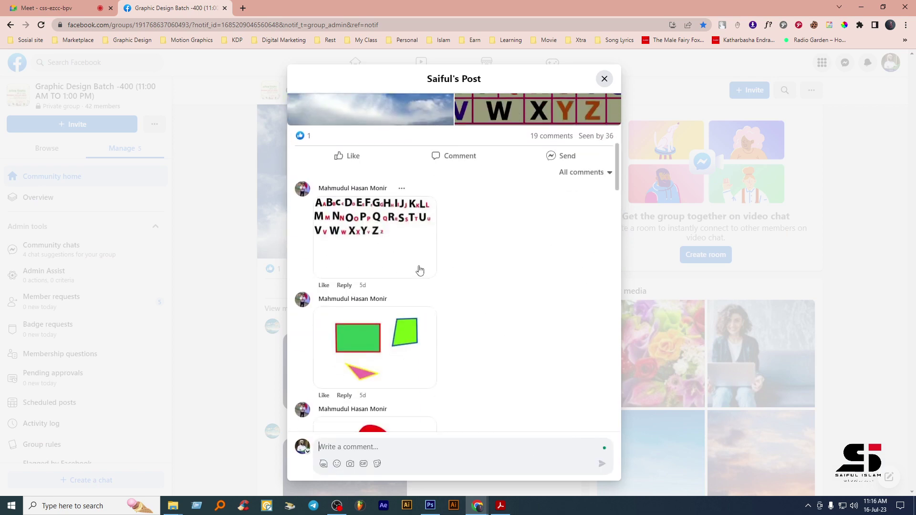
scroll(506, 337, "down", 6)
scroll(493, 339, "up", 3)
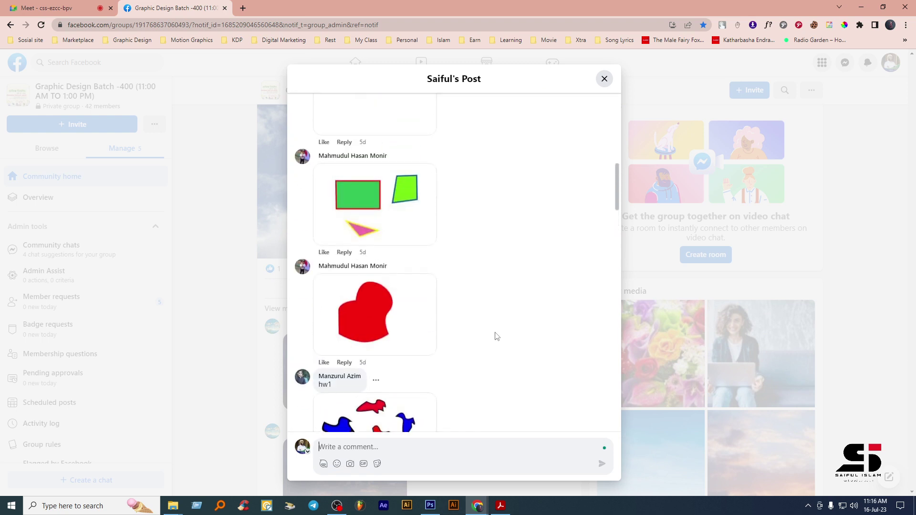
scroll(495, 337, "down", 6)
scroll(496, 337, "down", 2)
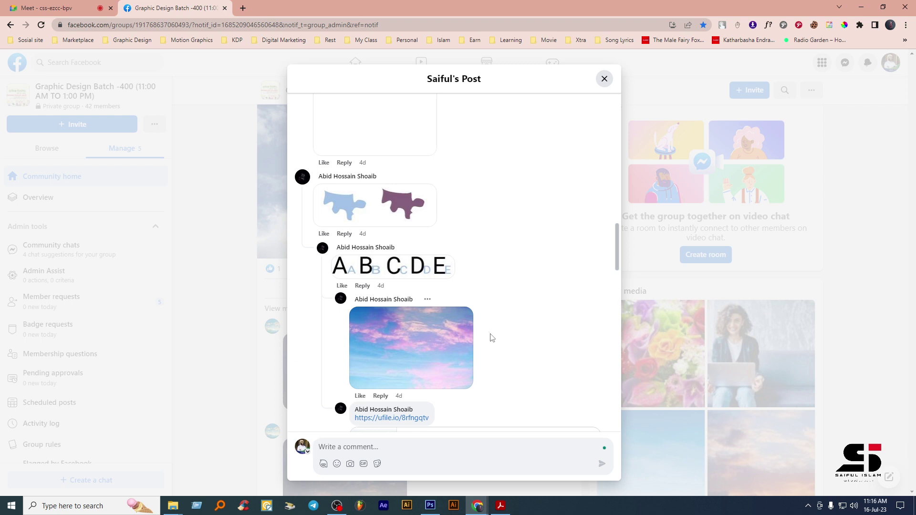
scroll(492, 338, "down", 3)
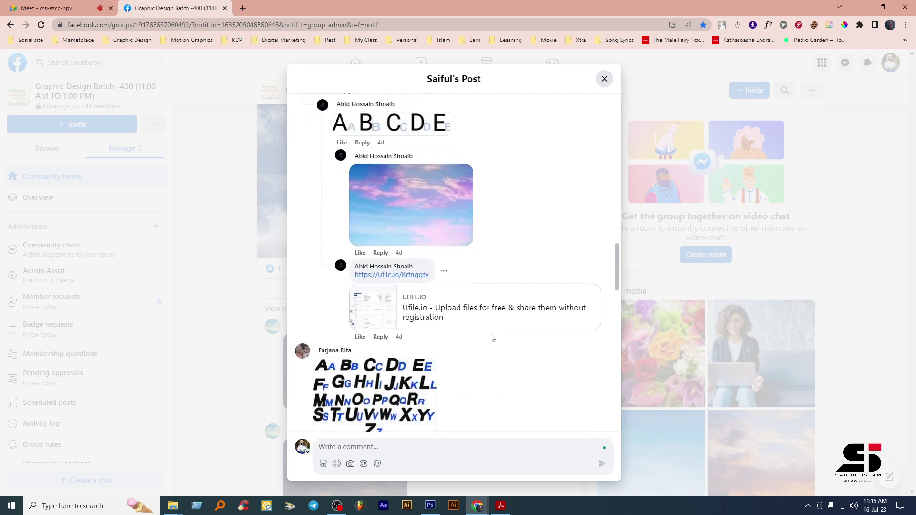
Step: Check the ufile.io link shared in a comment reply, and remove that comment from the group without a note or warning
left_click(396, 309)
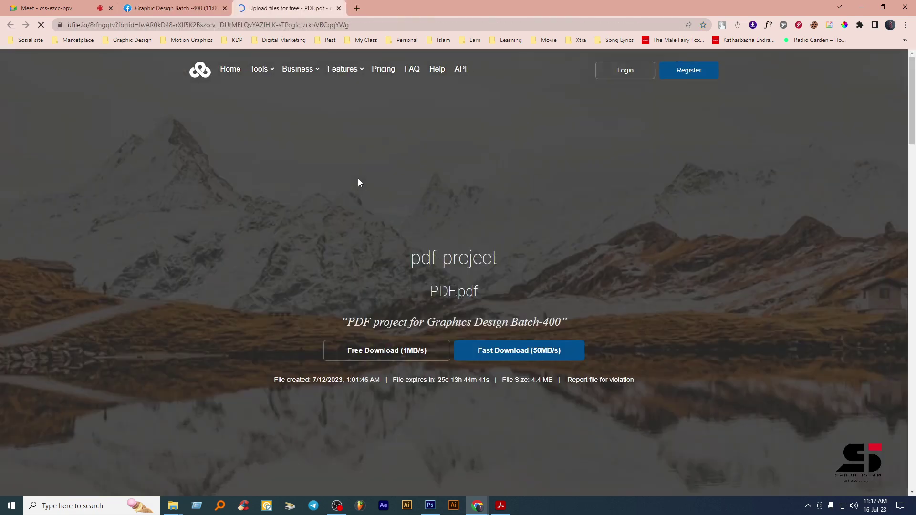
left_click(339, 8)
left_click(441, 273)
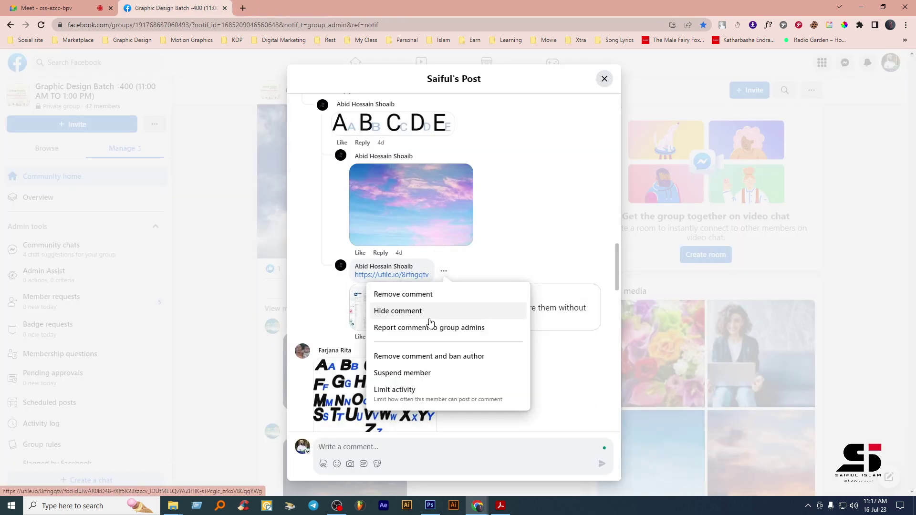
left_click(401, 294)
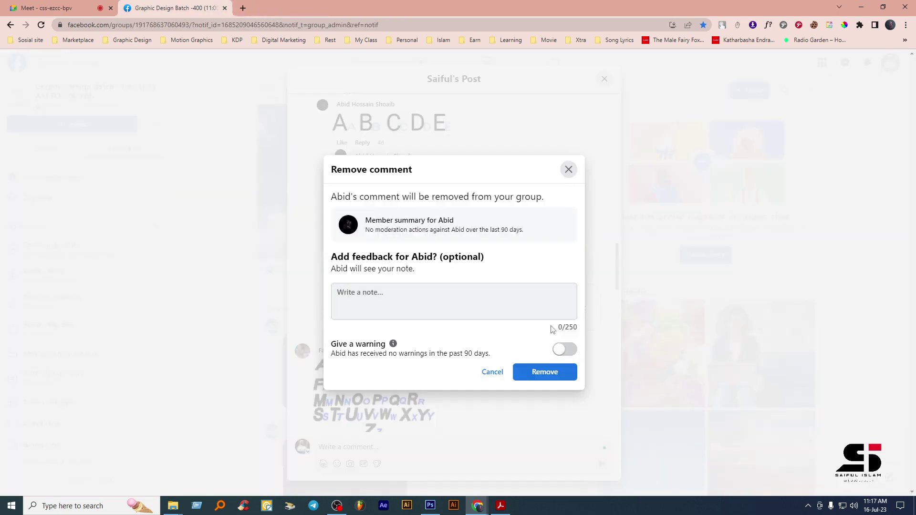
left_click(547, 373)
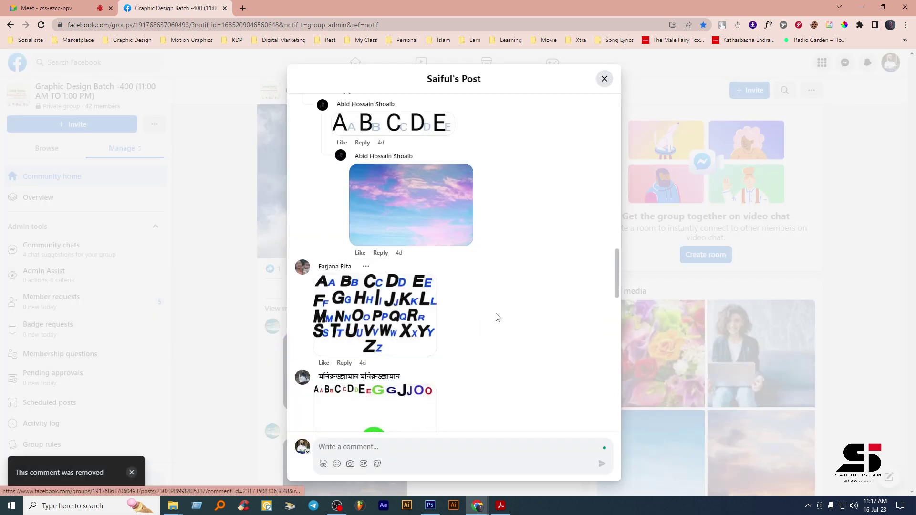
Step: Look through the remaining homework comments down to the newest one and return to the post's images
scroll(511, 329, "down", 1)
scroll(515, 325, "down", 3)
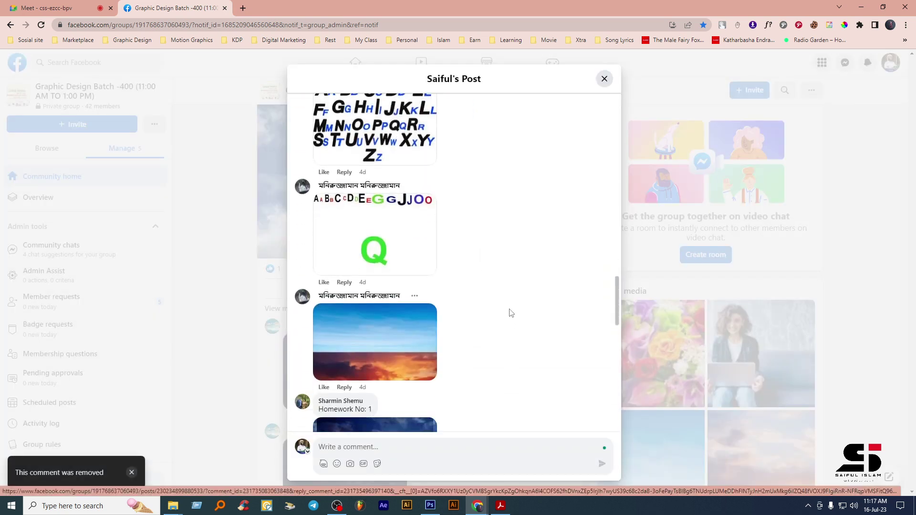
scroll(511, 313, "down", 3)
scroll(514, 316, "down", 3)
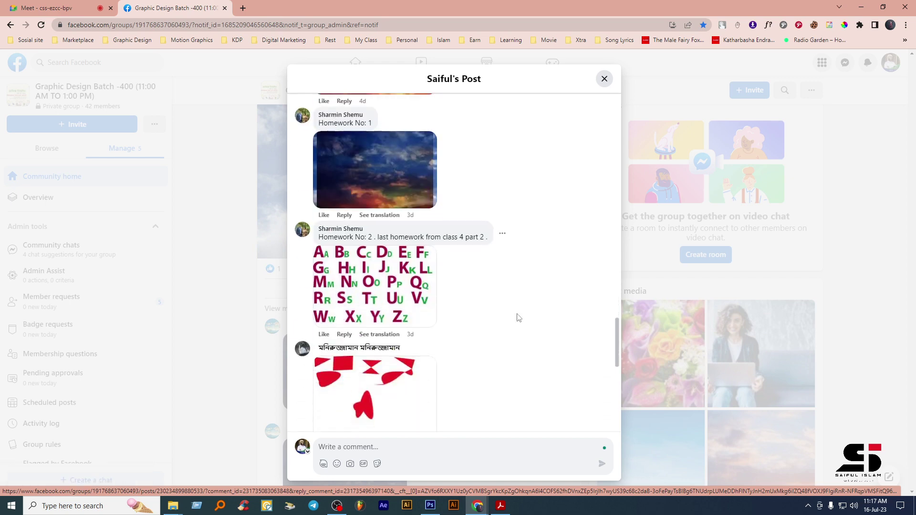
scroll(517, 333, "down", 3)
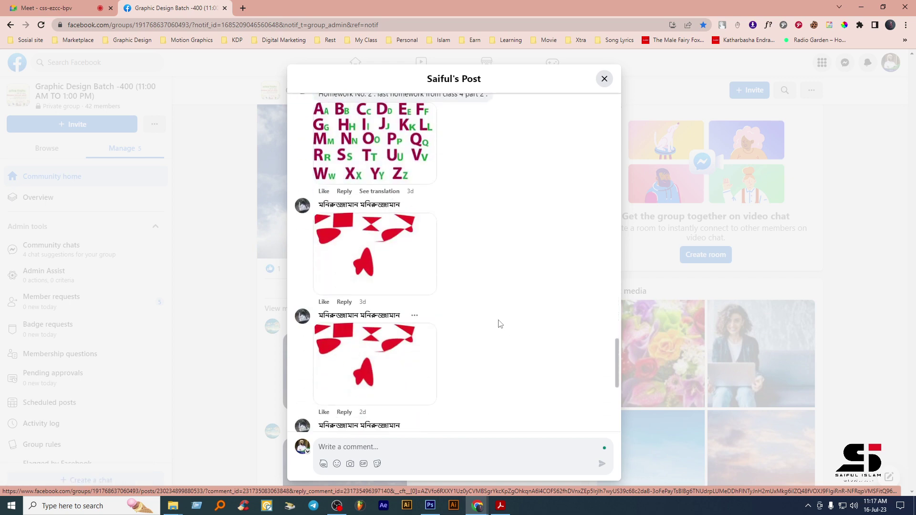
scroll(500, 324, "down", 3)
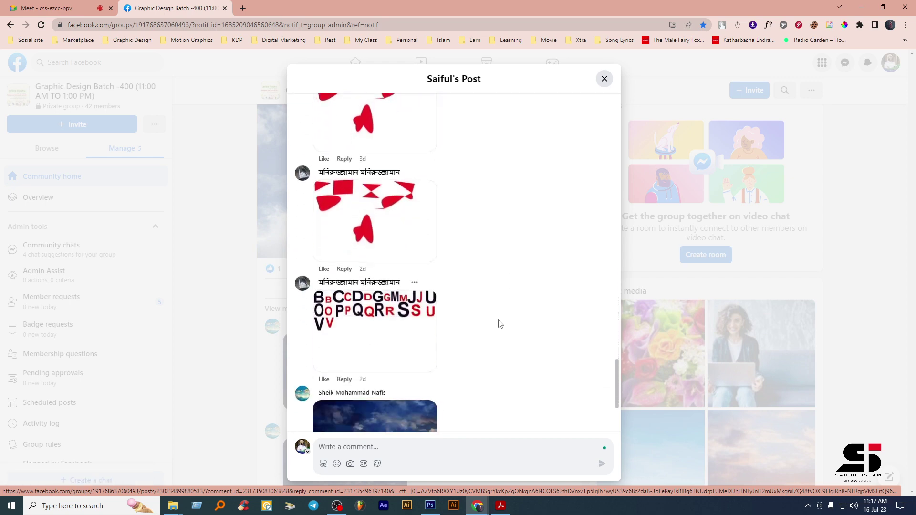
scroll(500, 324, "down", 3)
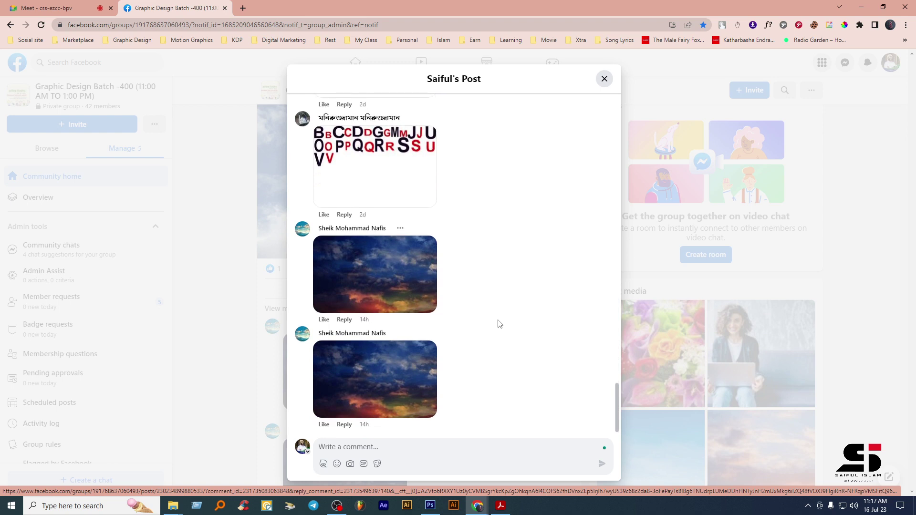
scroll(500, 324, "up", 10)
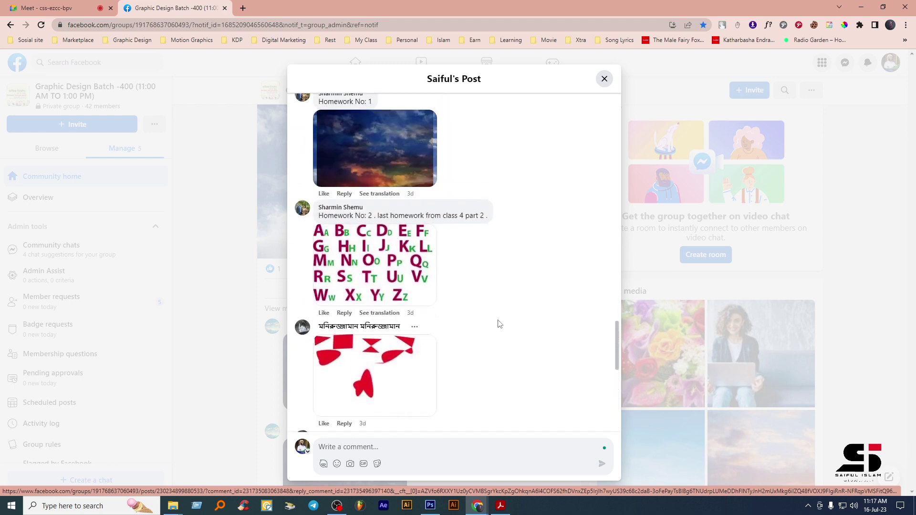
scroll(499, 324, "up", 10)
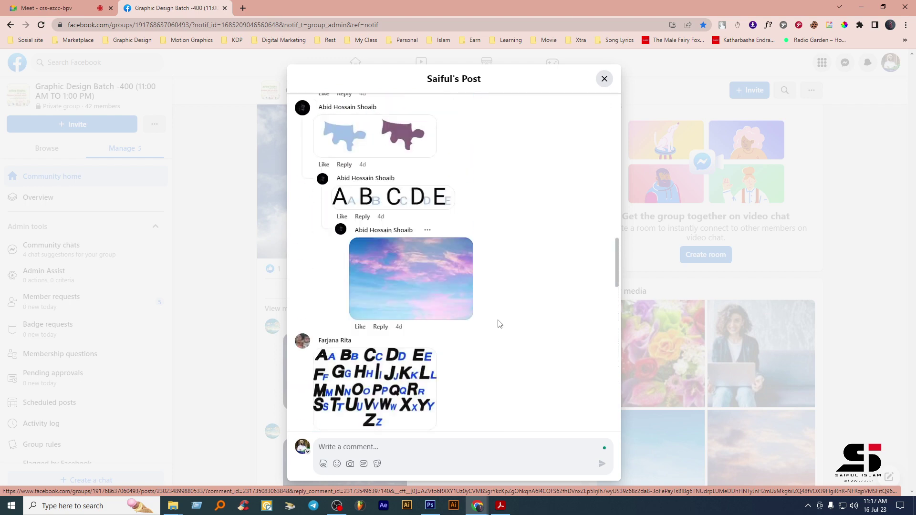
scroll(500, 324, "up", 10)
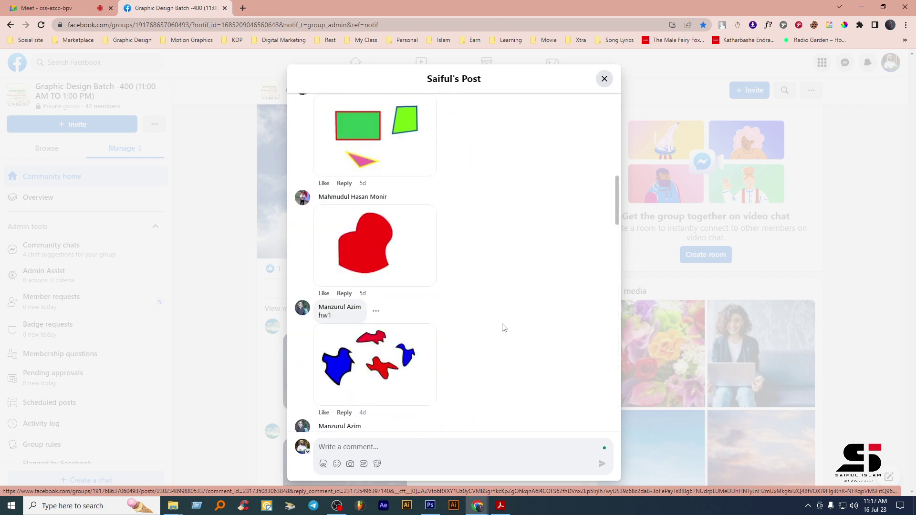
scroll(510, 312, "up", 10)
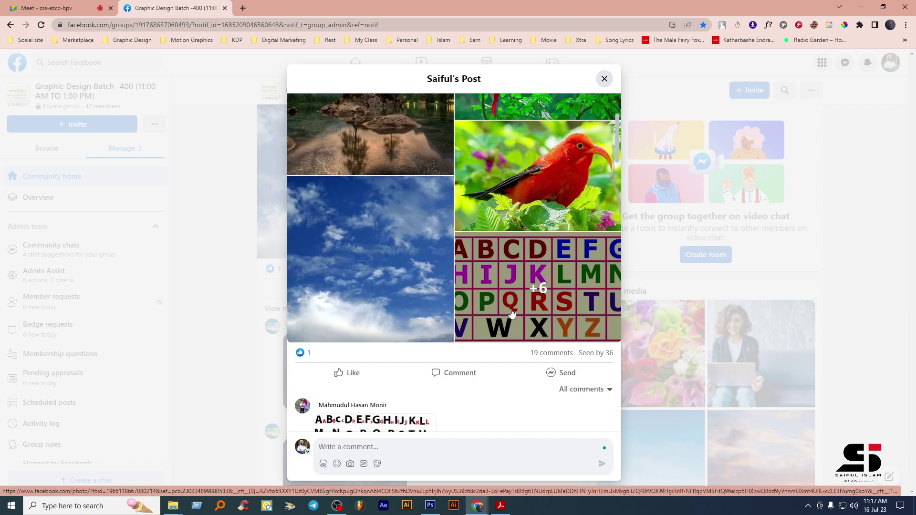
scroll(511, 312, "up", 3)
Step: Close the post and the Facebook group page, and minimize the browser to bring up the Class 05 outline PDF
left_click(604, 79)
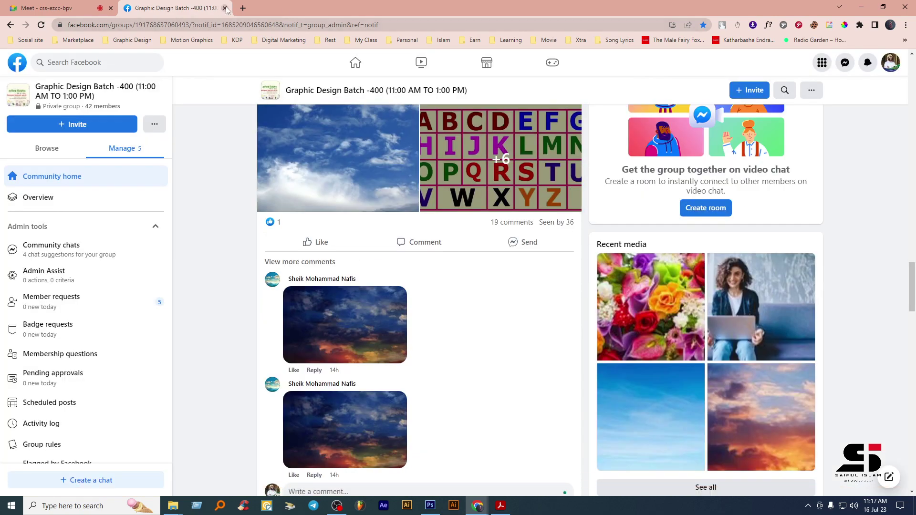
left_click(224, 8)
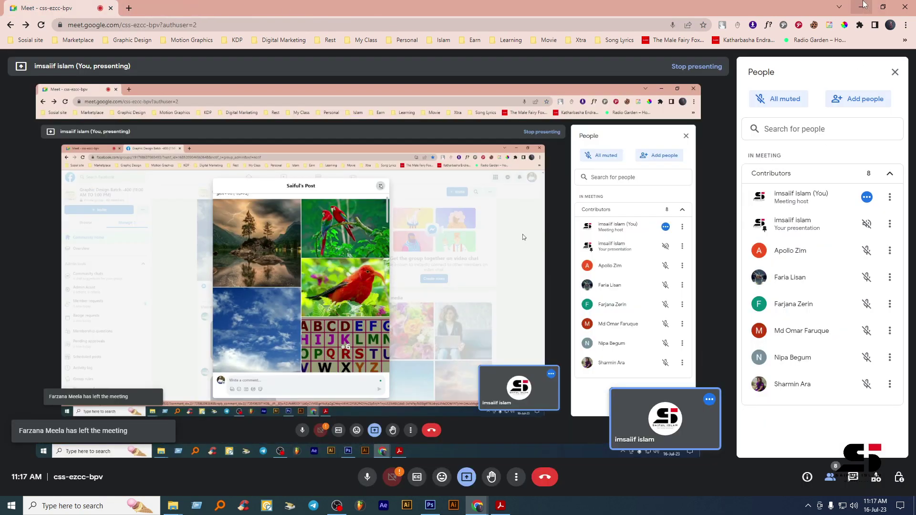
left_click(864, 6)
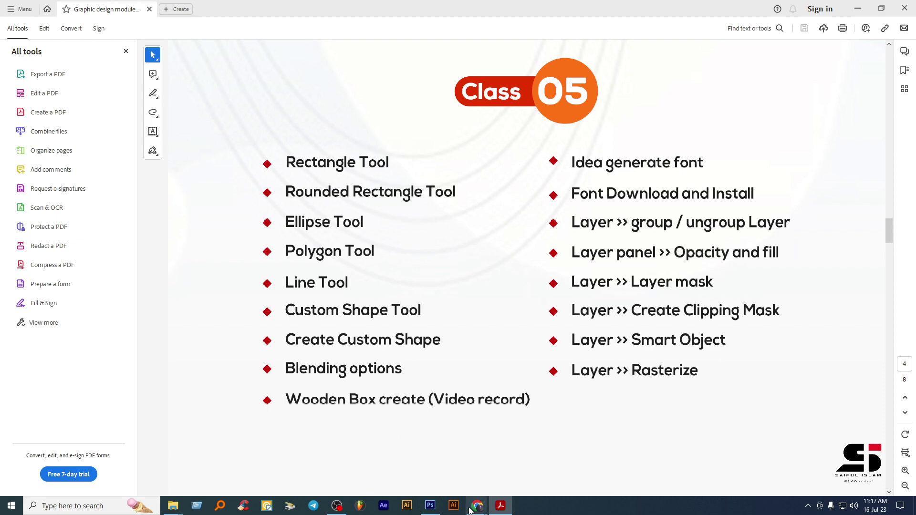
Step: Switch to the Google Meet call, admit the waiting participant and return to the class outline PDF
mouse_move(477, 506)
left_click(453, 483)
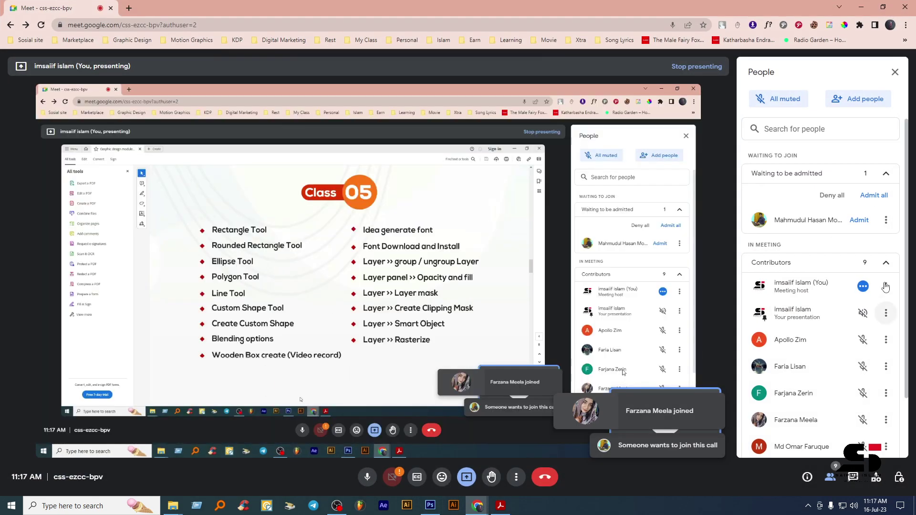
left_click(854, 226)
key("alt+Tab")
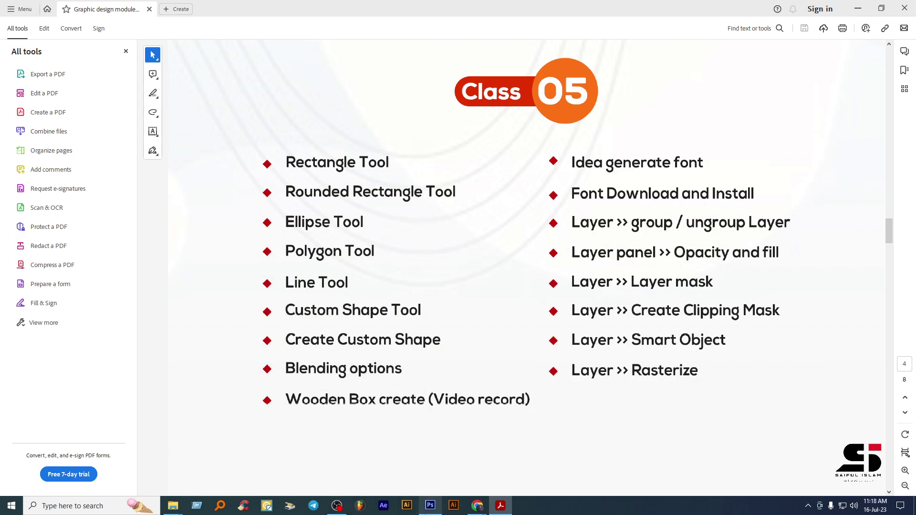
Step: Switch to Photoshop, create a white 15 × 10 inch RGB document at 72 pixels/inch, and convert its Background into a regular layer
mouse_move(430, 505)
left_click(430, 444)
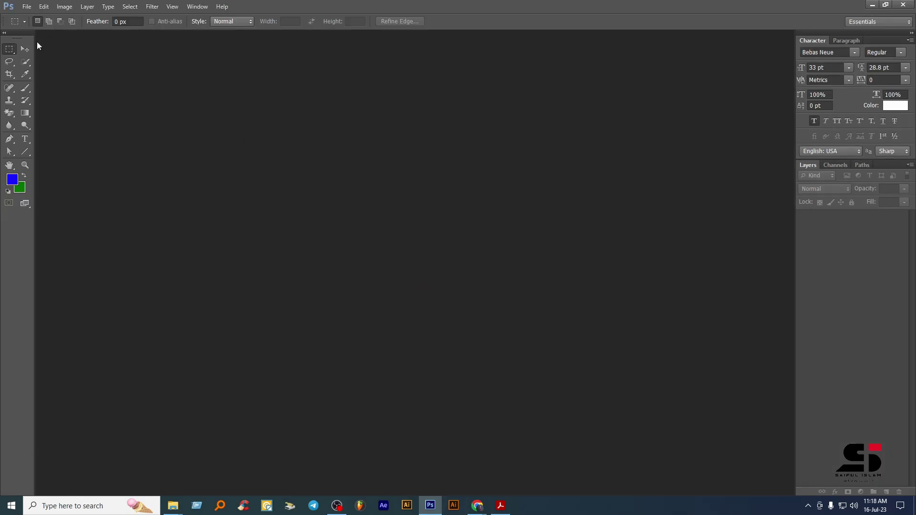
left_click(24, 49)
left_click(27, 6)
left_click(32, 16)
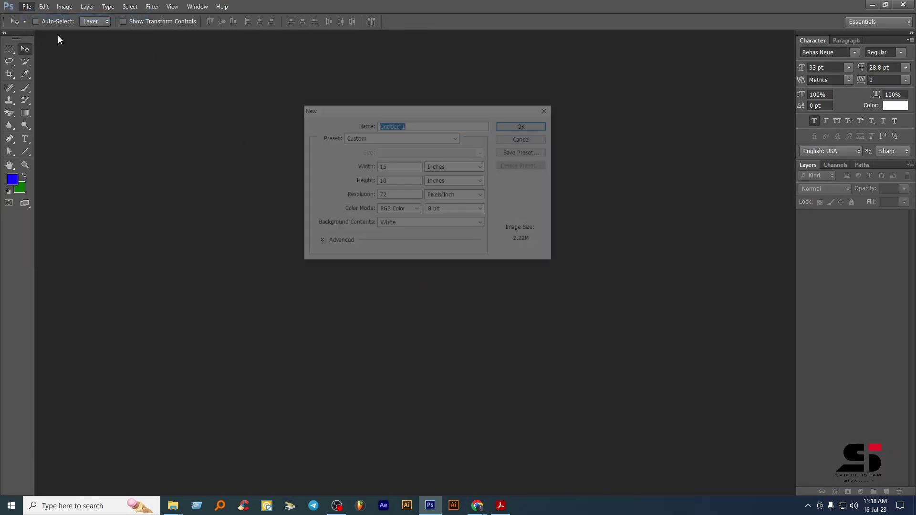
left_click(520, 126)
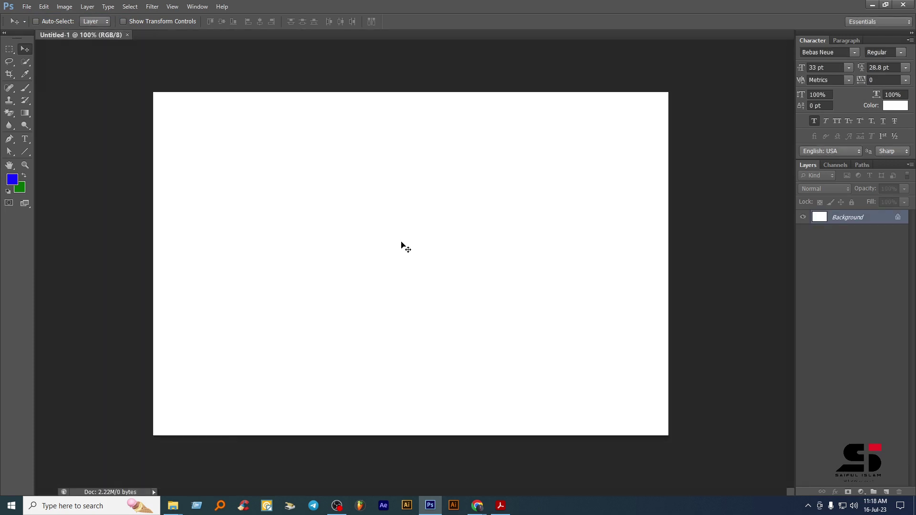
double_click(895, 217)
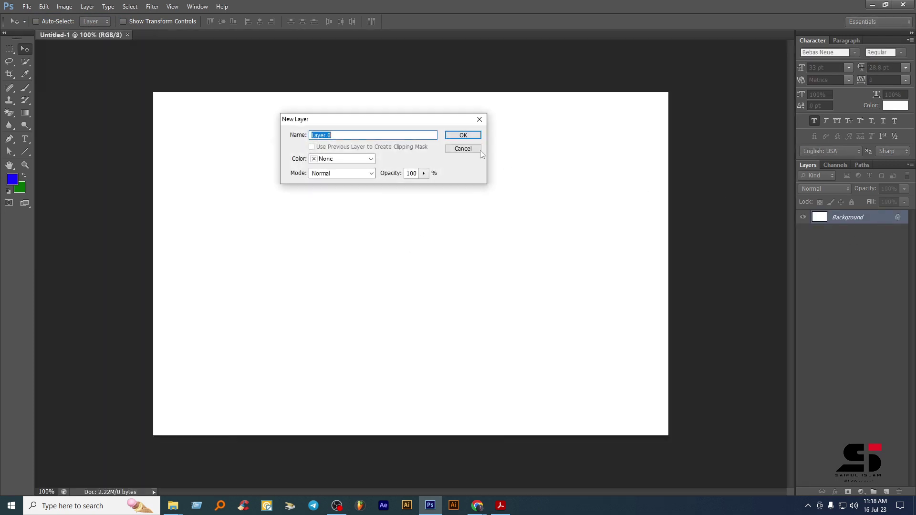
left_click(462, 136)
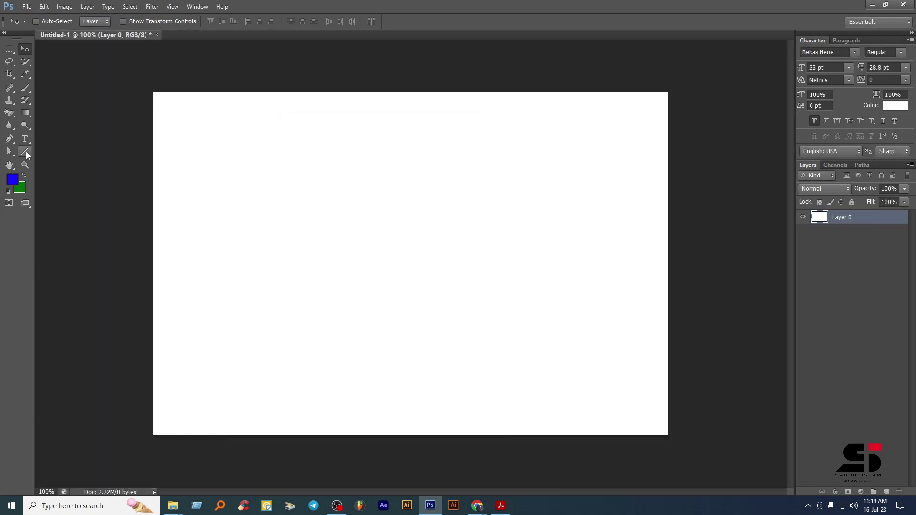
Step: Draw a blue rectangle about 296 × 193 px with the Rectangle Tool in the upper left of the canvas
left_click(26, 151)
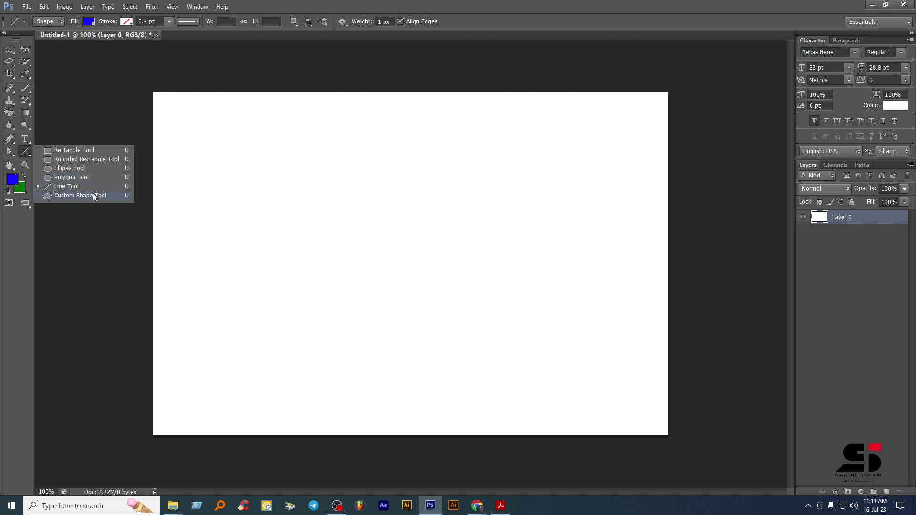
left_click(72, 151)
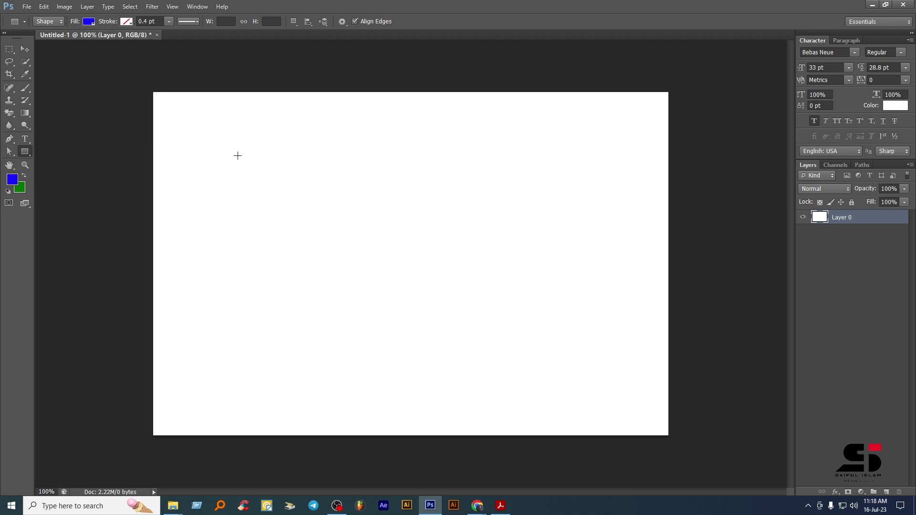
left_click_drag(201, 136, 342, 228)
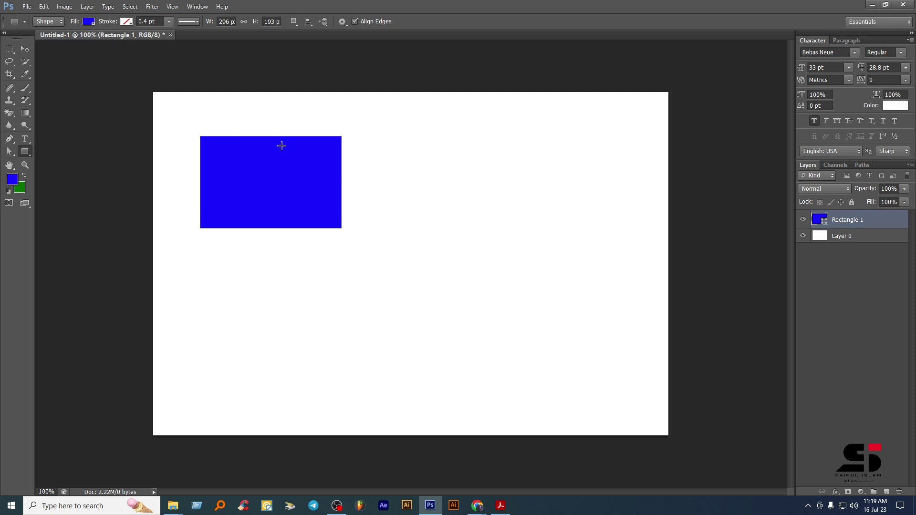
Step: Admit the newly waiting participant to the Google Meet call and return to the Photoshop document
mouse_move(477, 505)
left_click(528, 465)
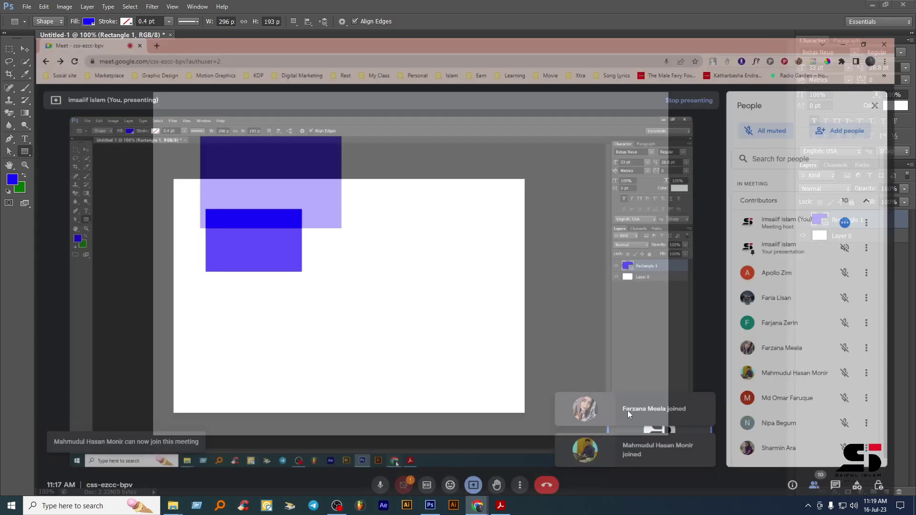
left_click(858, 219)
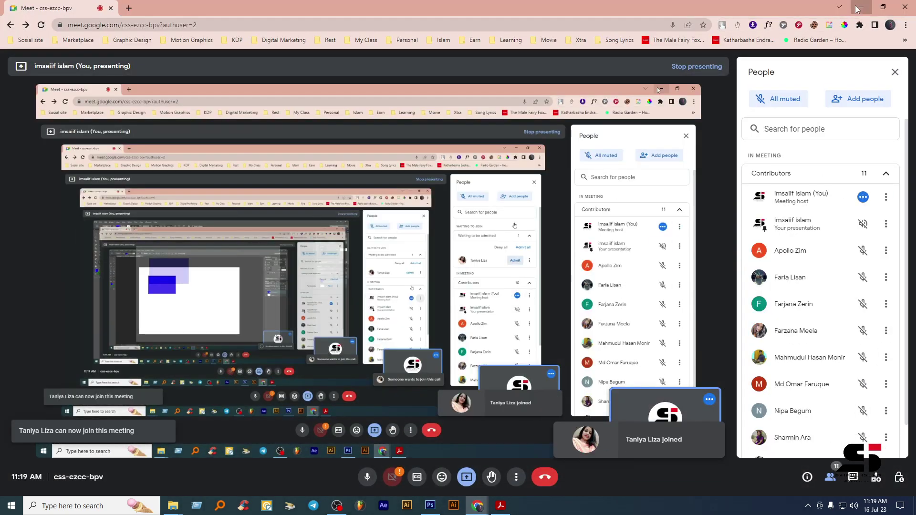
left_click(859, 8)
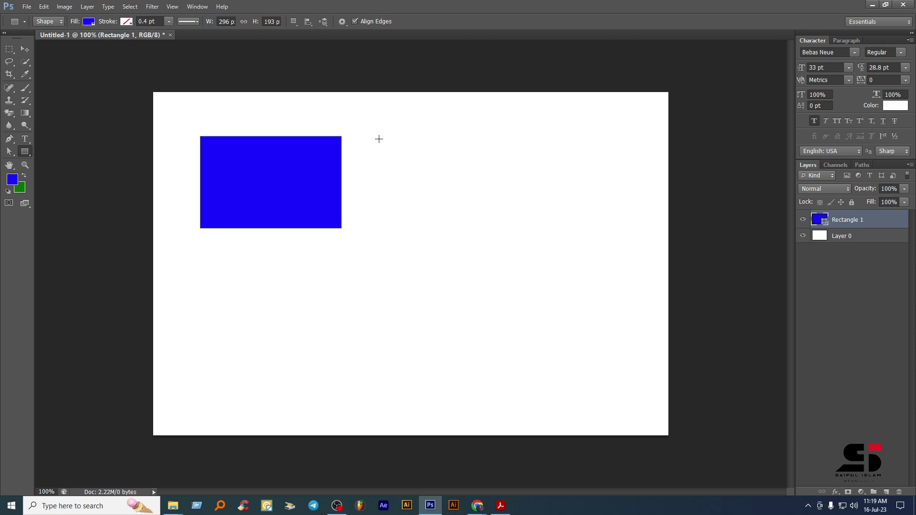
Step: Draw three smaller blue rectangles: one about 170 × 134 px beside the first, one farther right, and one about 137 × 99 px below
left_click_drag(379, 139, 460, 203)
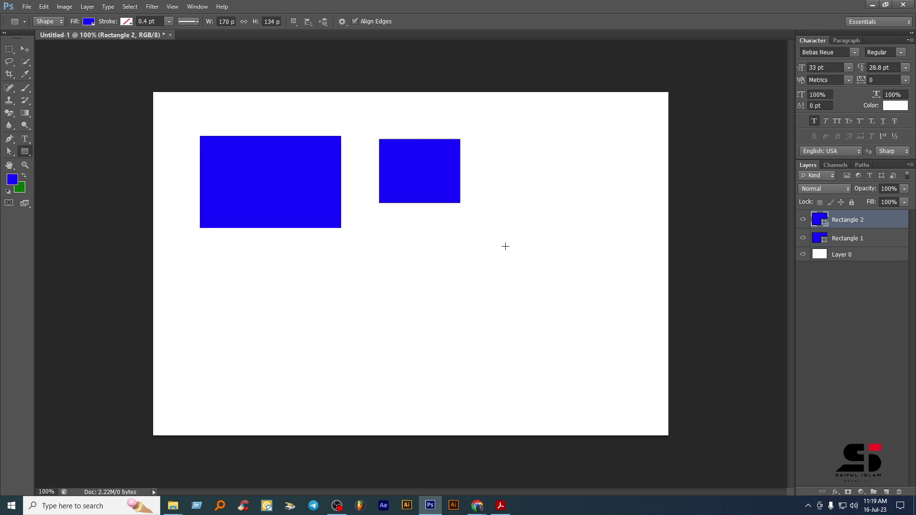
left_click_drag(497, 148, 553, 204)
left_click_drag(515, 245, 581, 292)
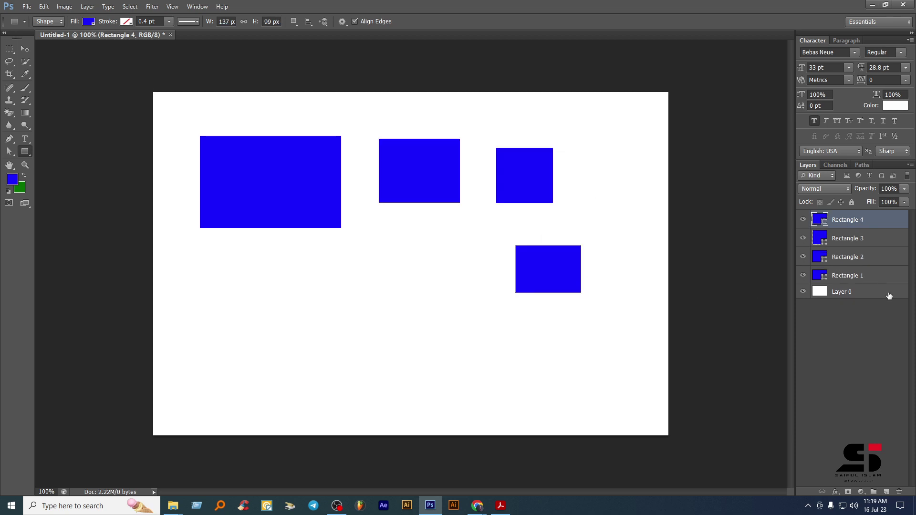
Step: Delete the three smaller blue rectangles, keeping only the large one in the upper left of the canvas
left_click(845, 260)
left_click(845, 220)
key("Delete")
key("Delete")
key("Delete")
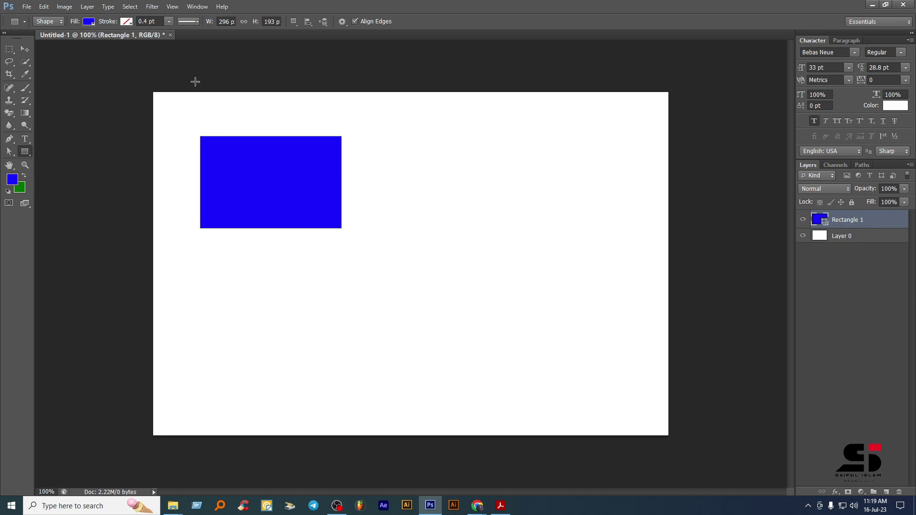
Step: Give the large blue rectangle a red stroke with a width of 7.84 pt
left_click(128, 24)
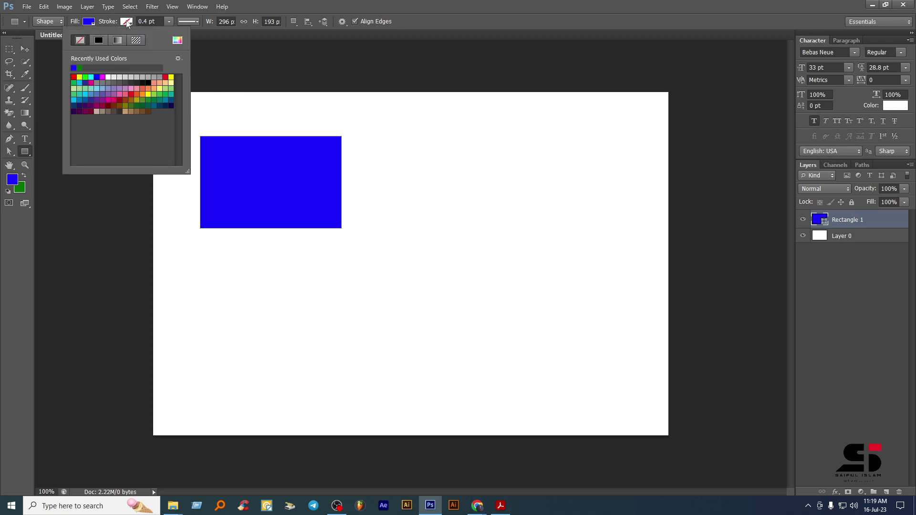
left_click(165, 77)
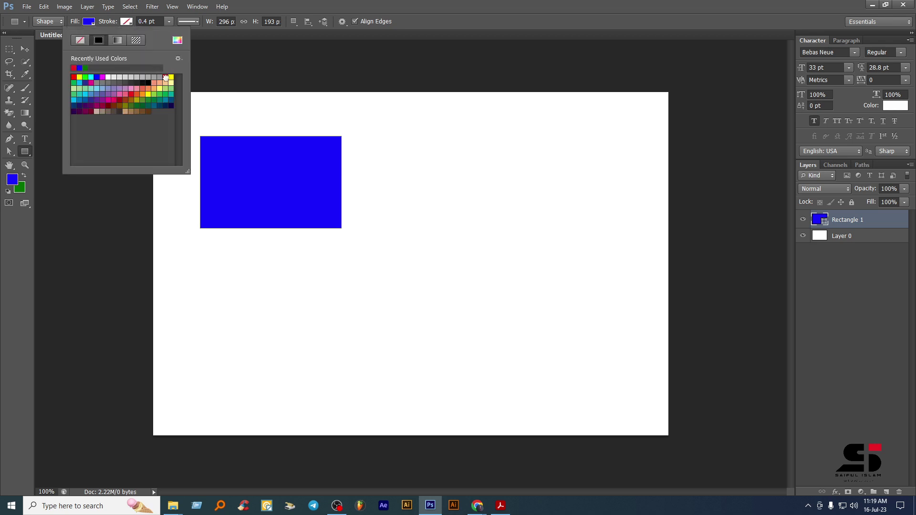
left_click(126, 23)
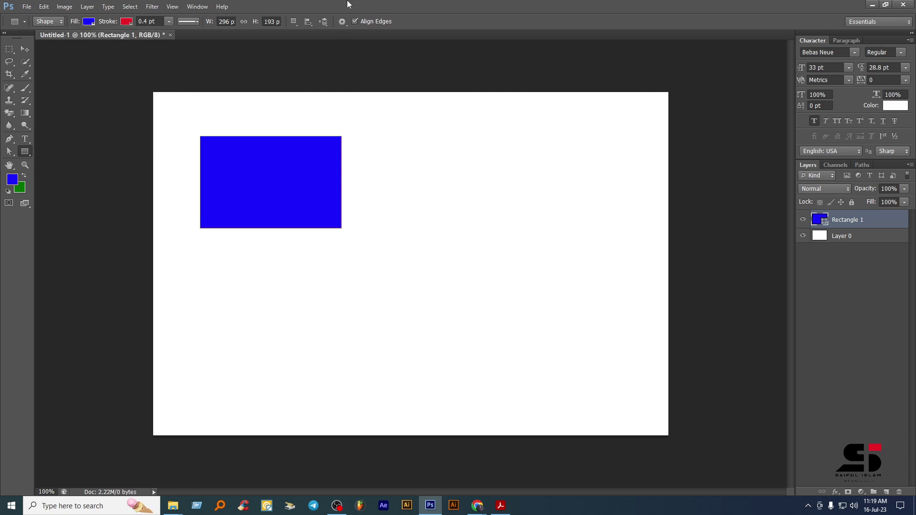
scroll(335, 184, "up", 2)
scroll(336, 183, "up", 1)
scroll(337, 187, "down", 2)
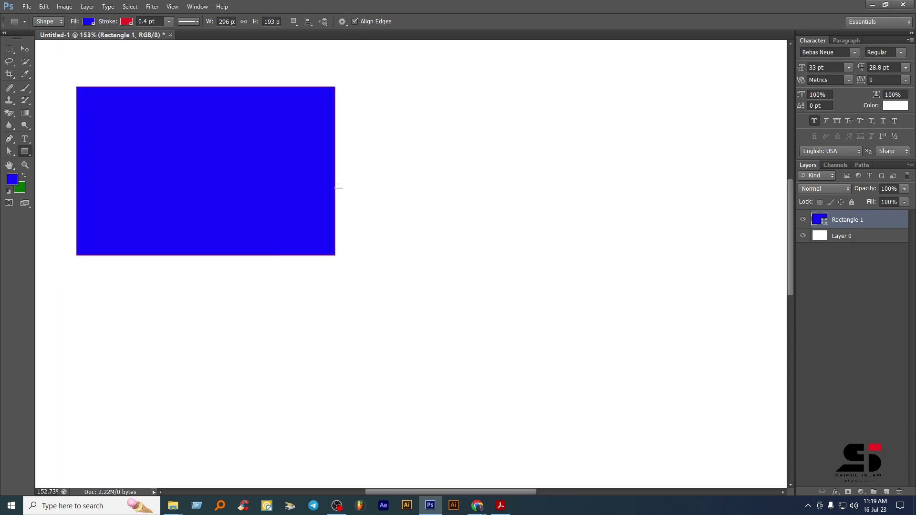
left_click(169, 22)
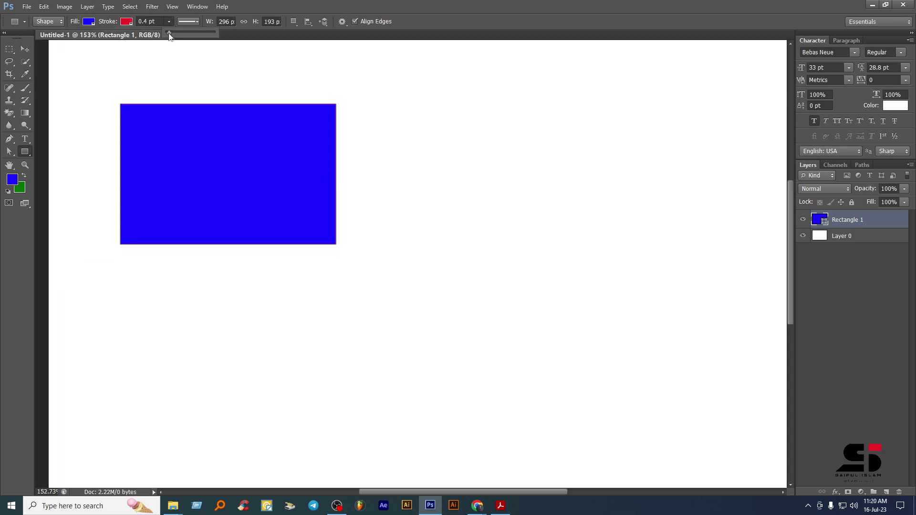
left_click_drag(170, 37, 180, 37)
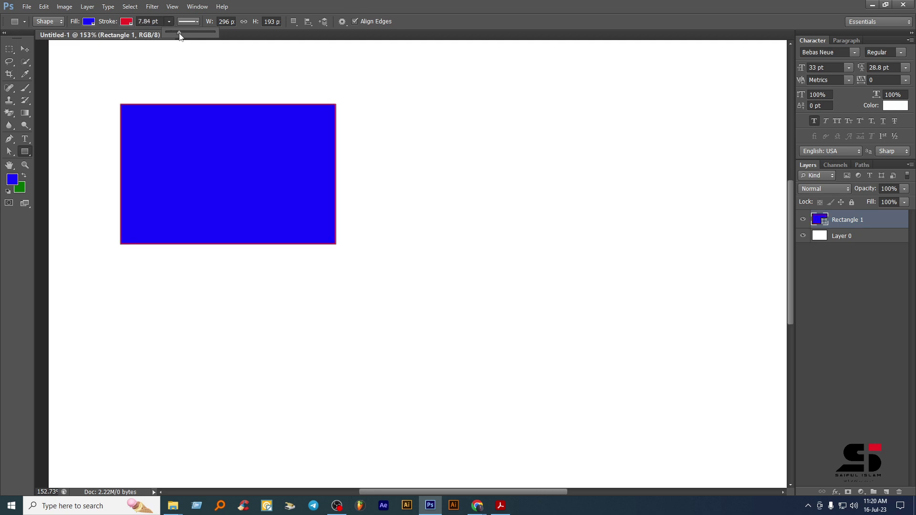
left_click(24, 153)
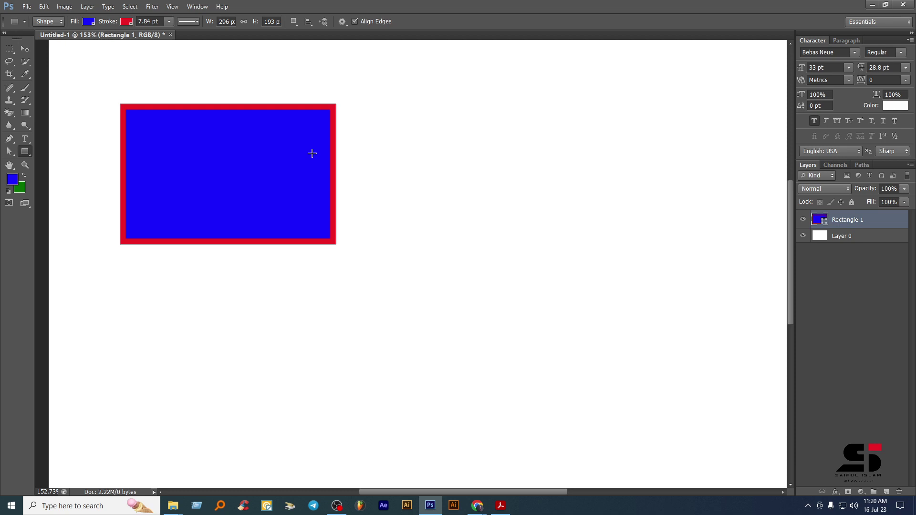
Step: Change the rectangle's fill to dark green (#137a06) by editing its layer's solid color
double_click(824, 222)
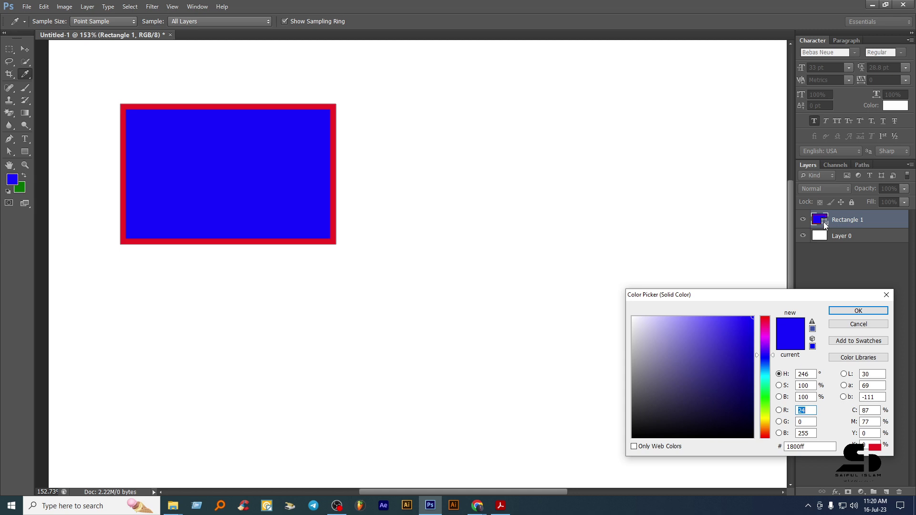
left_click_drag(729, 298, 629, 217)
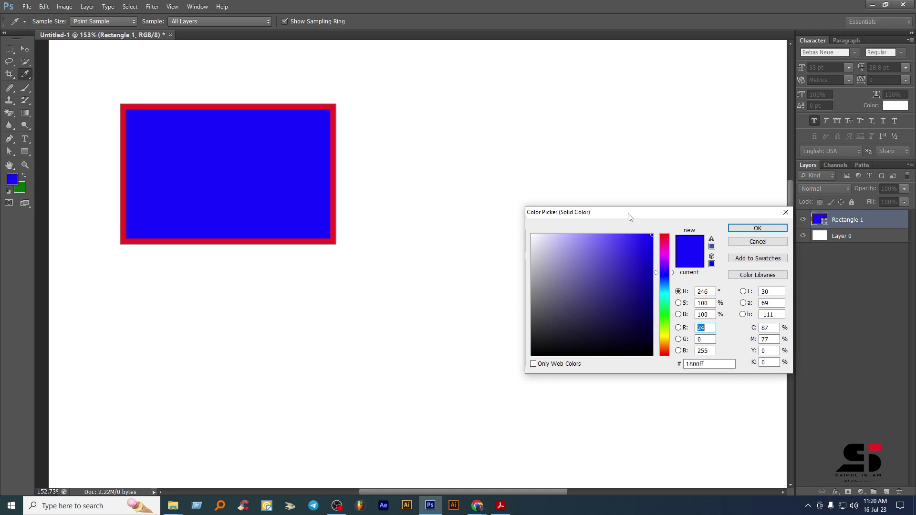
left_click(664, 239)
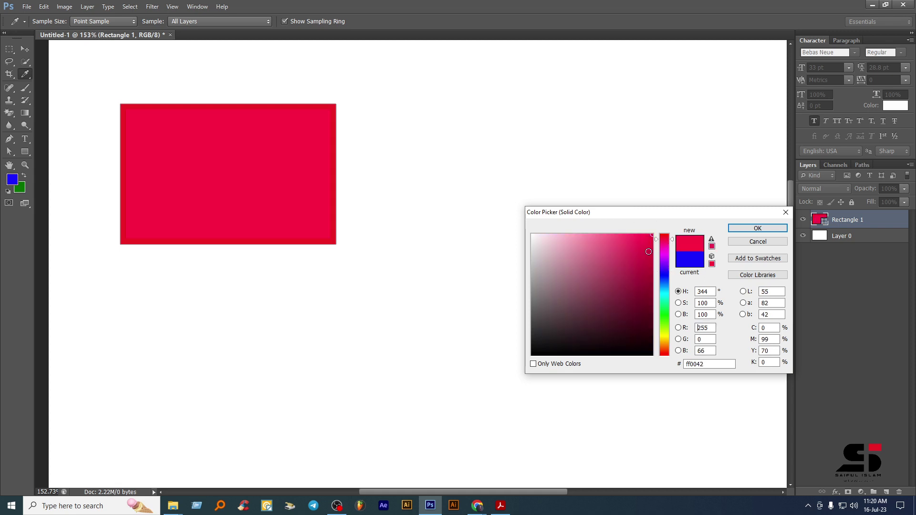
left_click(628, 274)
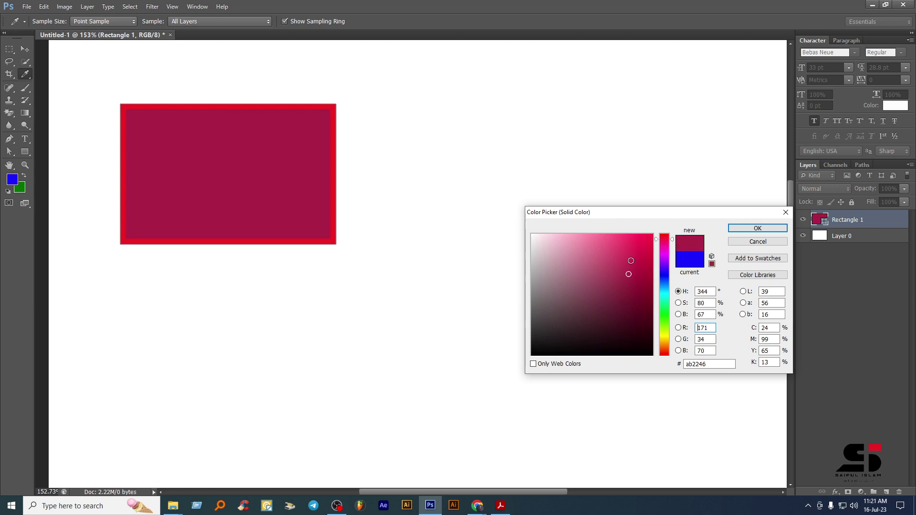
left_click_drag(667, 277, 667, 317)
left_click(647, 297)
left_click(738, 230)
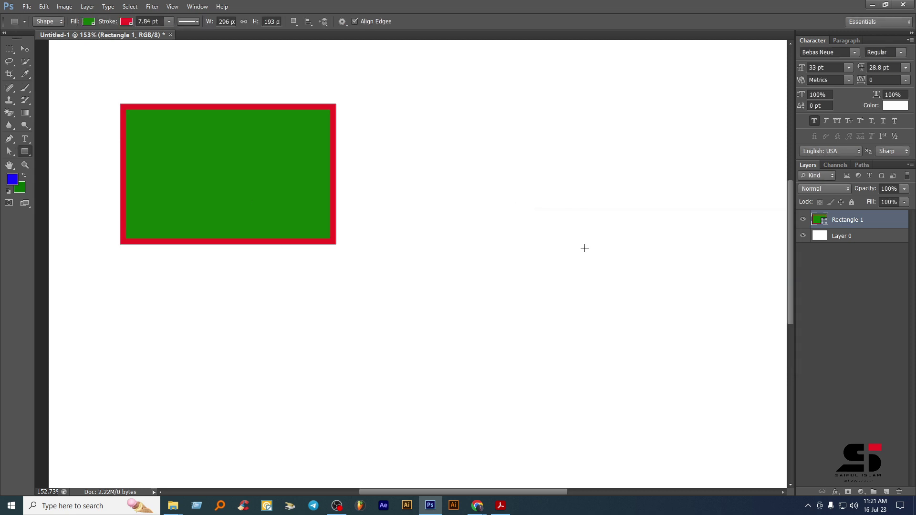
Step: Set both the stroke and the fill of the green rectangle to none
left_click(128, 22)
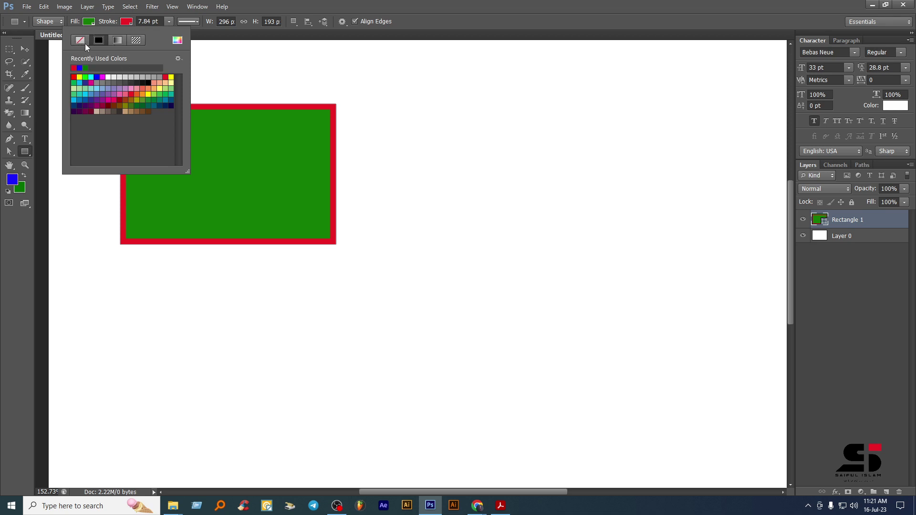
left_click(125, 23)
left_click(125, 23)
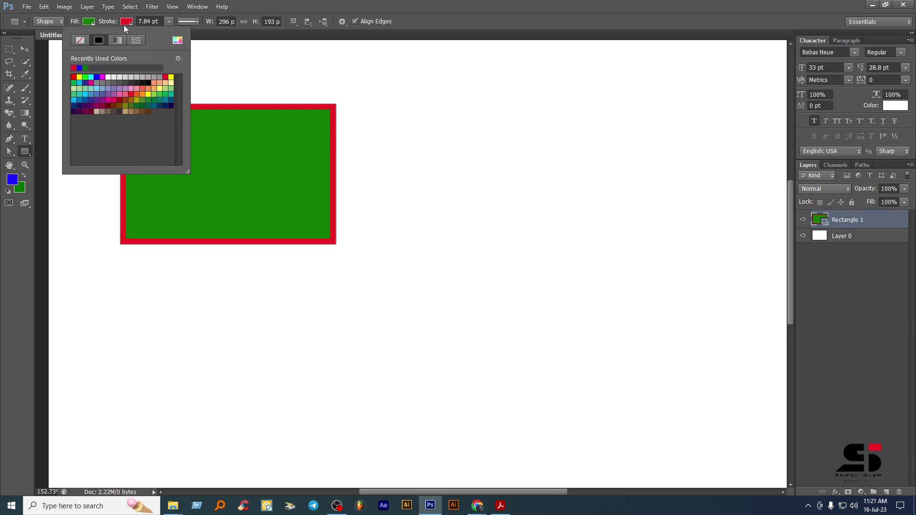
left_click(79, 41)
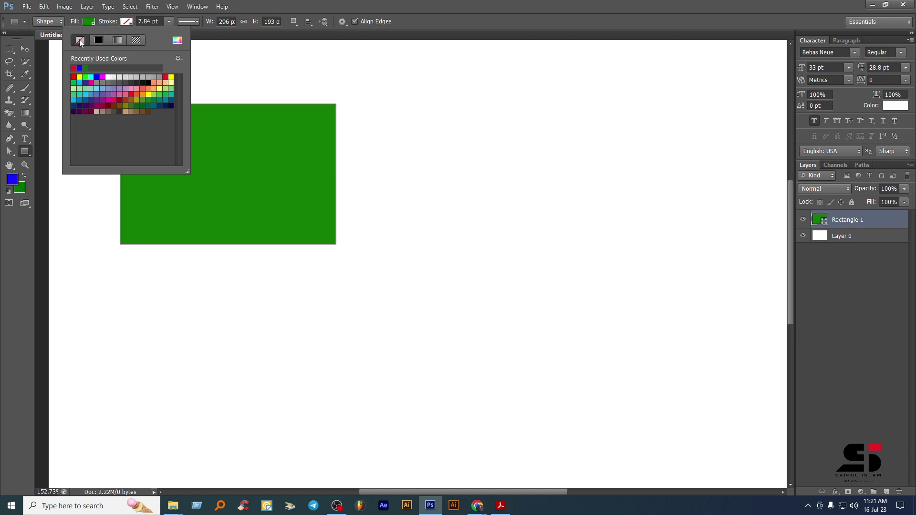
left_click(240, 7)
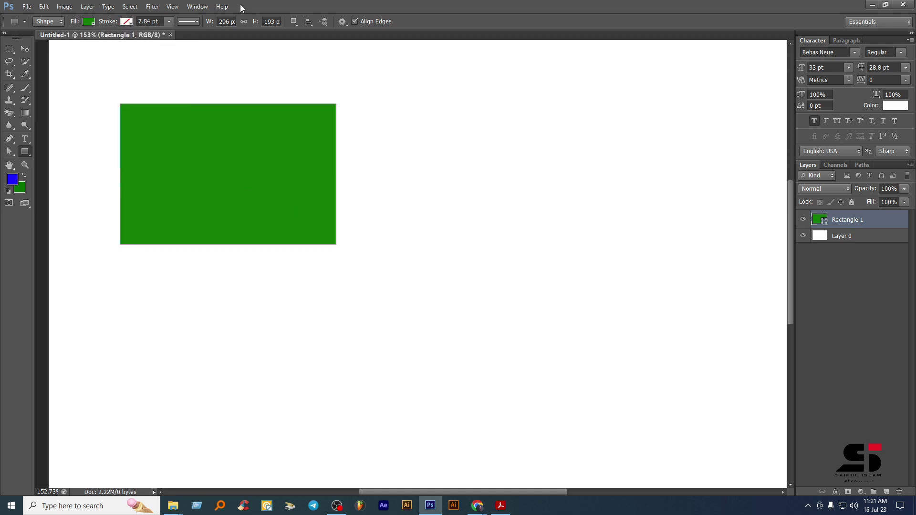
left_click(87, 22)
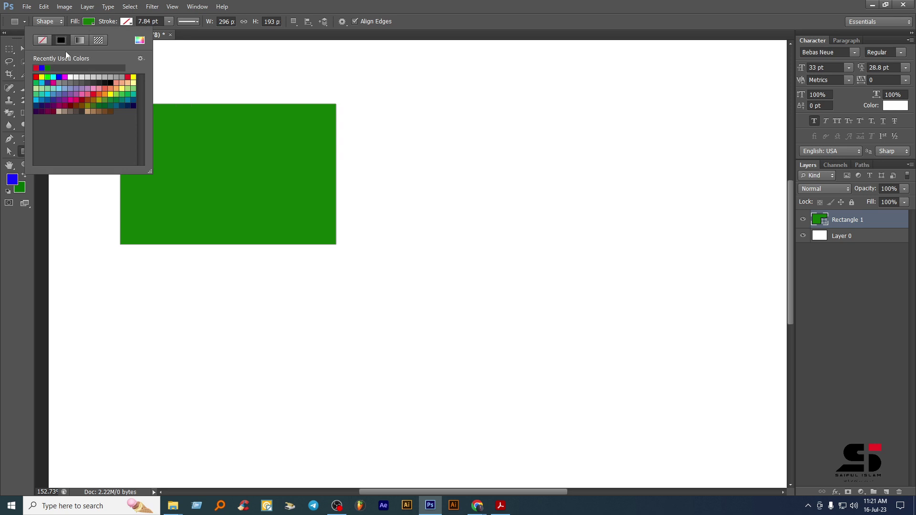
left_click(44, 41)
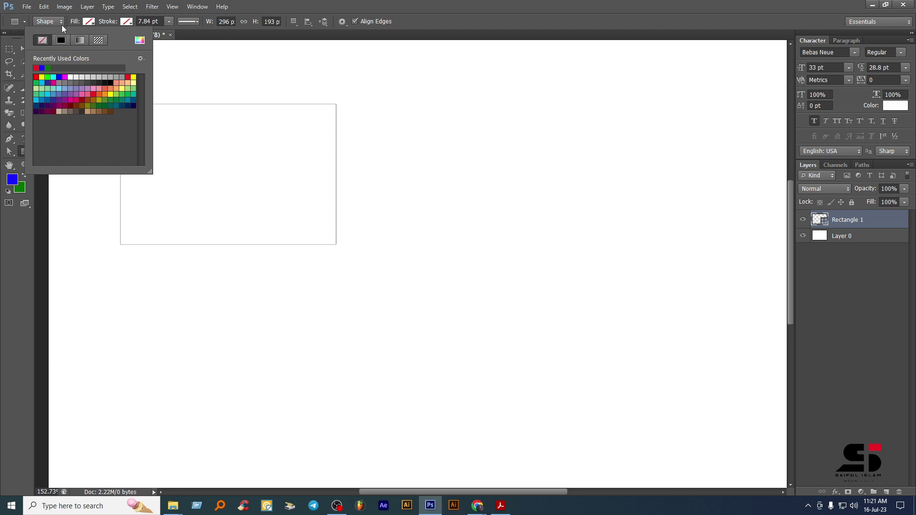
Step: Fill the empty rectangle with a custom pure red, #ff0000
left_click(140, 39)
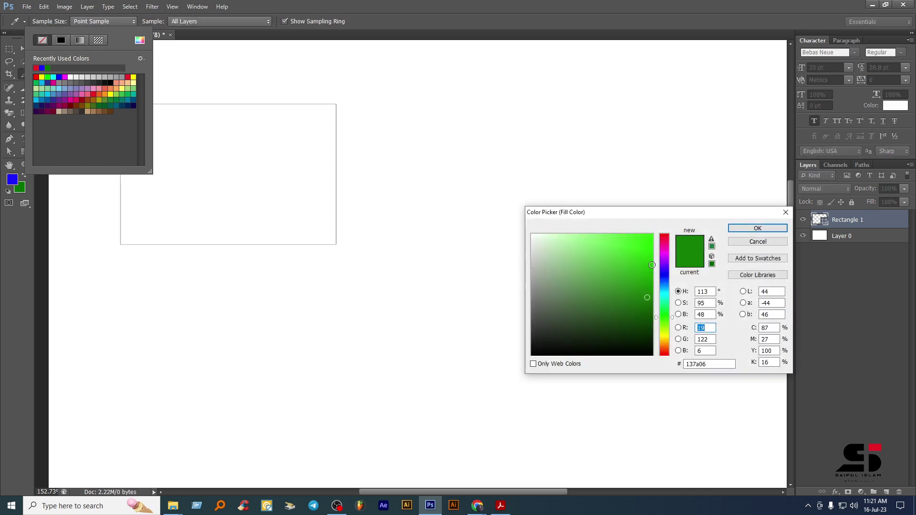
left_click_drag(664, 265, 667, 217)
left_click(653, 233)
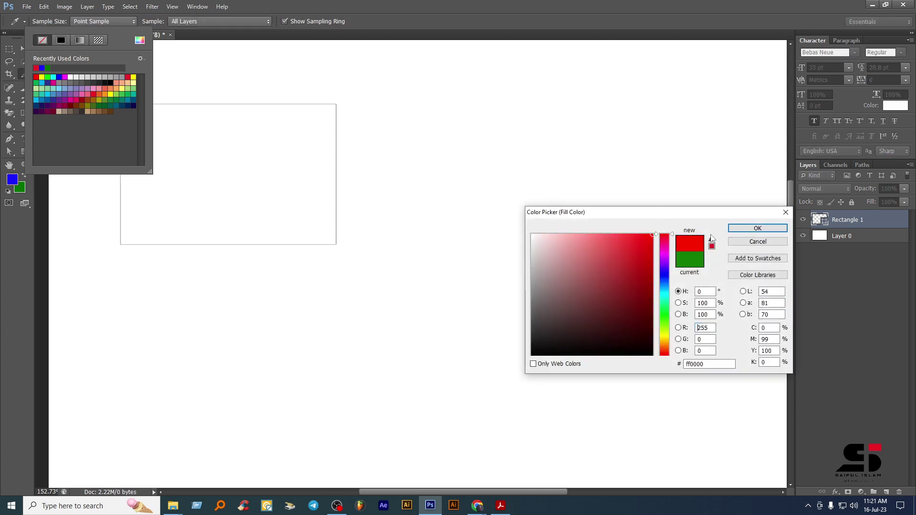
left_click(742, 233)
left_click(22, 153)
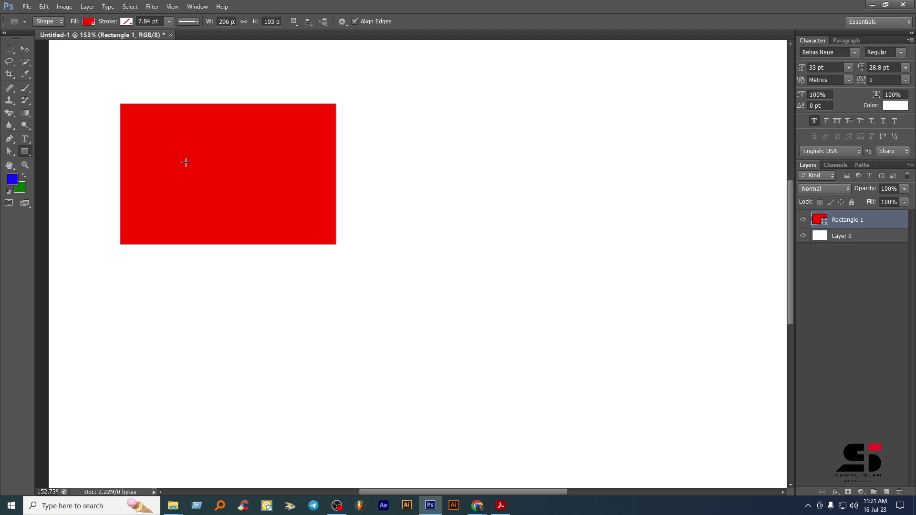
Step: Replace the red rectangle with a freehand blue one about 408 × 250 px, and delete that one too to clear the canvas
scroll(186, 162, "down", 3)
key("Delete")
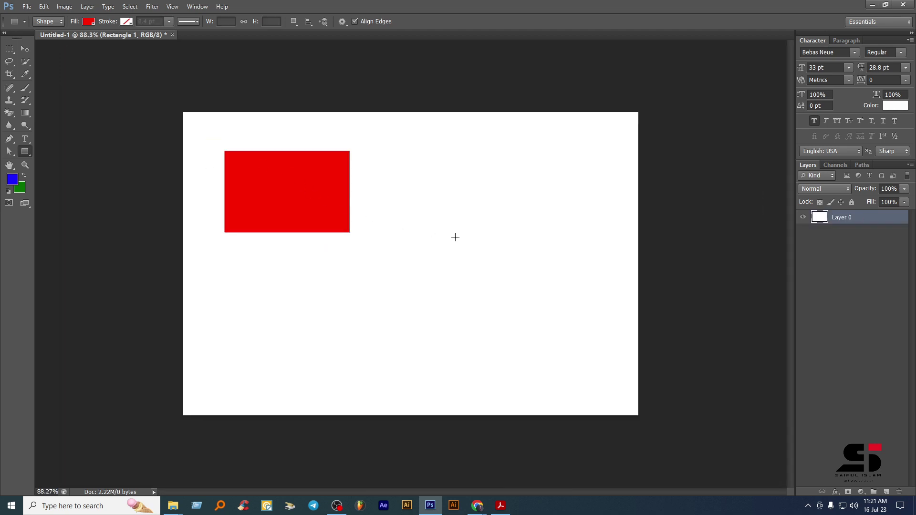
left_click_drag(240, 157, 422, 264)
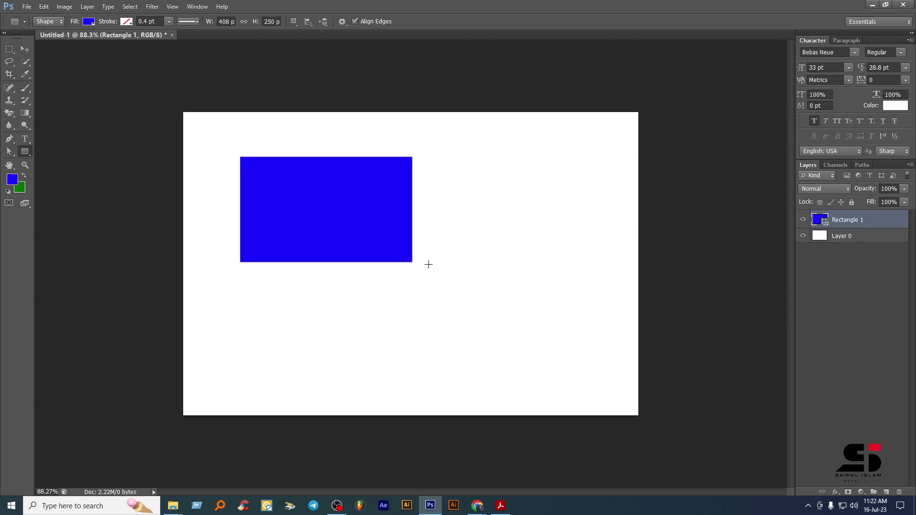
key("Delete")
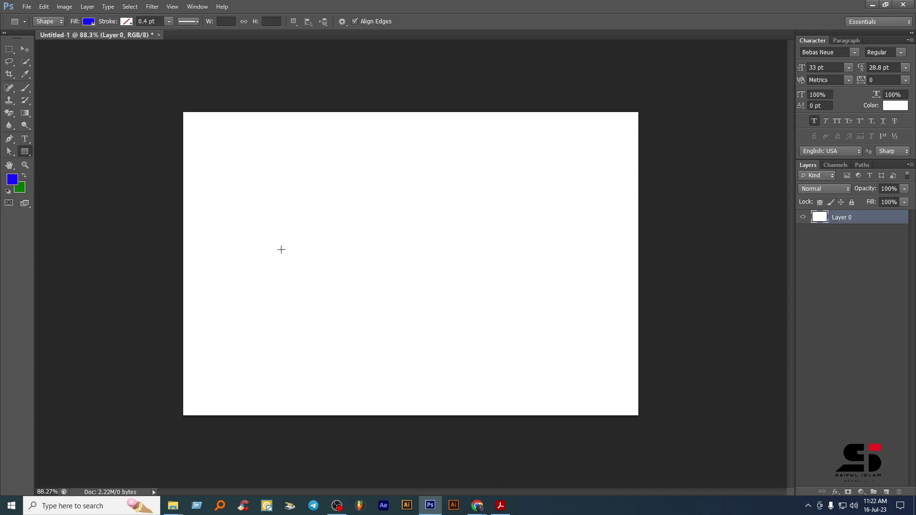
Step: Create a blue rectangle with an exact width of 5 in and height of 7 in through the Create Rectangle dialog
left_click(310, 233)
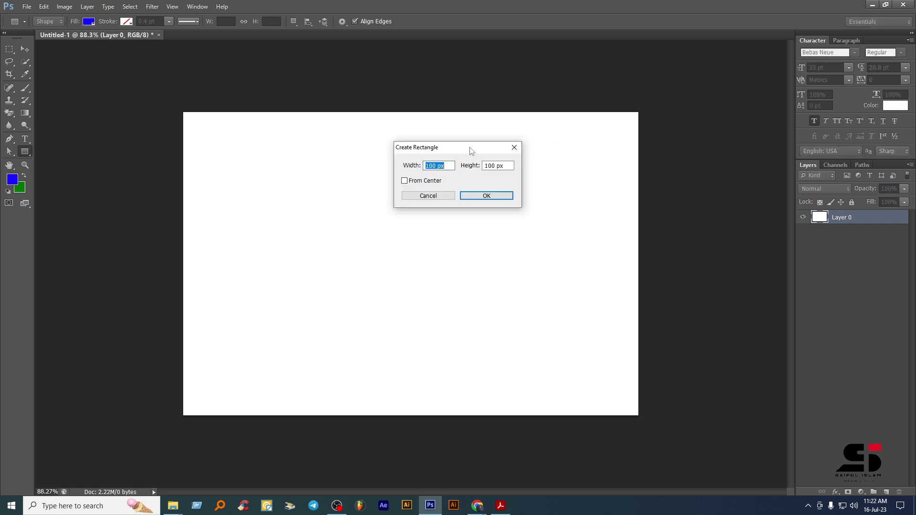
left_click_drag(471, 150, 410, 171)
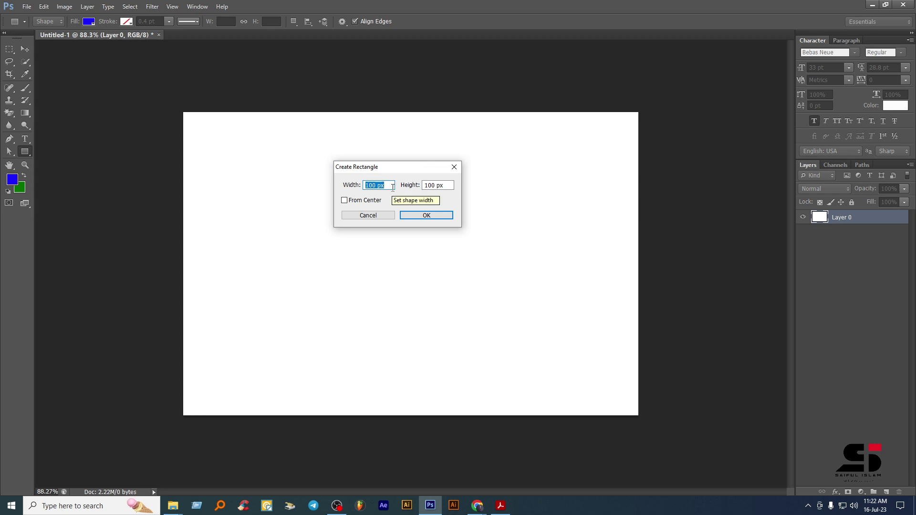
type("5in")
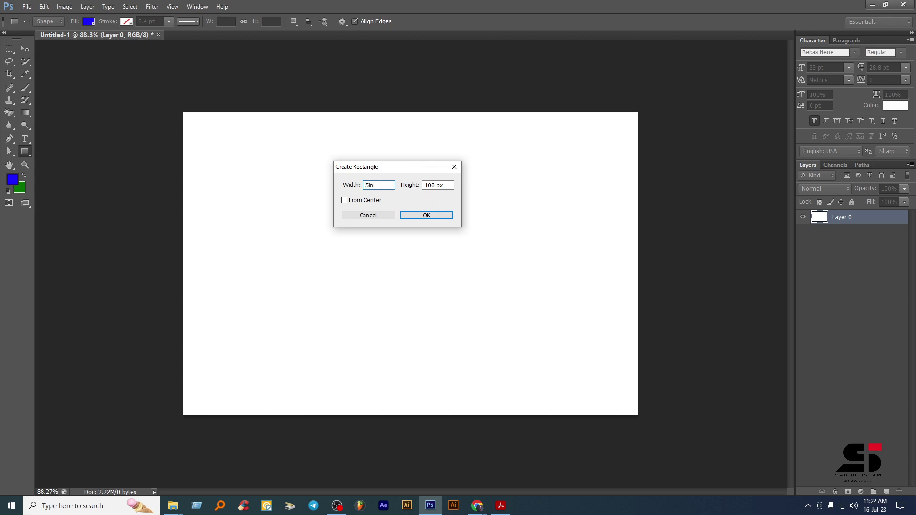
left_click_drag(450, 187, 376, 193)
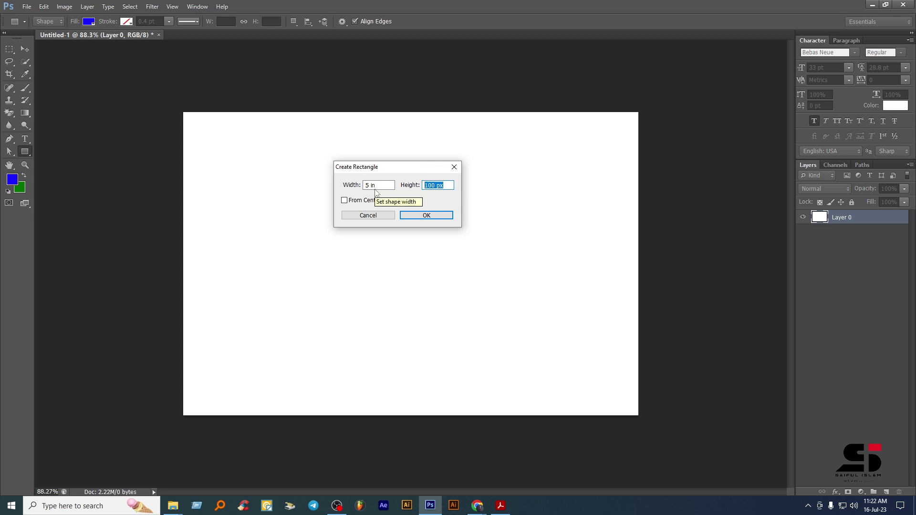
type("7in")
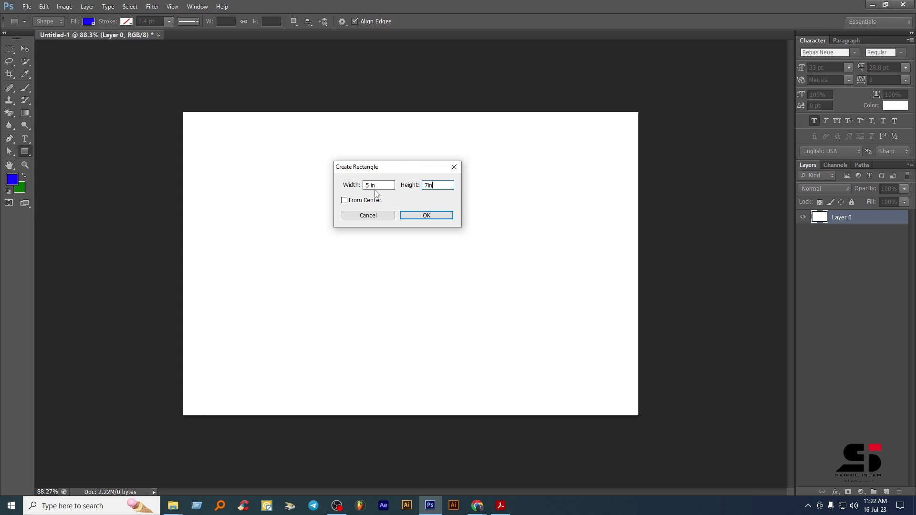
left_click(430, 217)
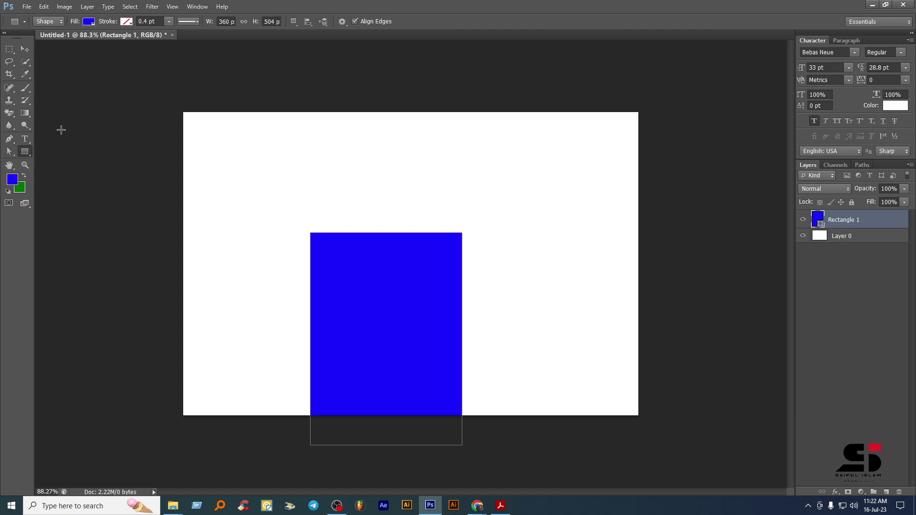
Step: Move the 5 × 7 in rectangle up so it lies fully on the canvas, and delete it
left_click(26, 50)
left_click_drag(384, 276, 355, 228)
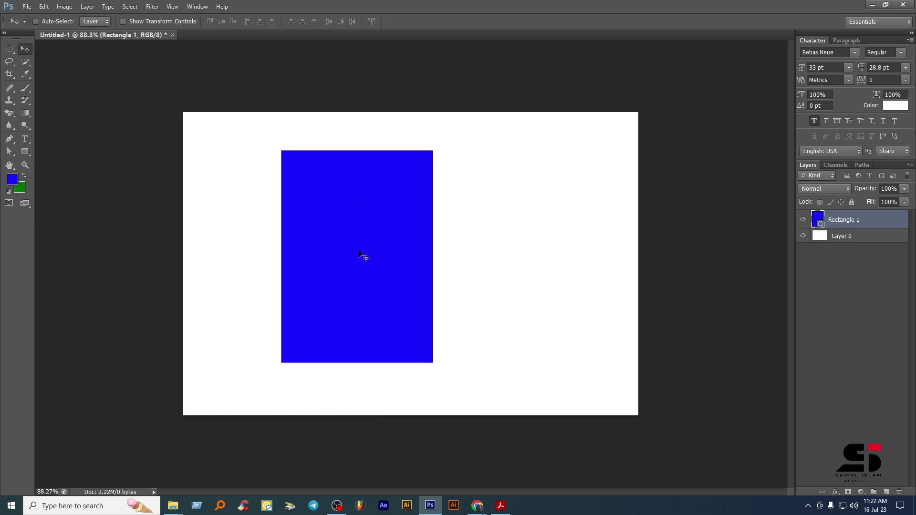
key("Delete")
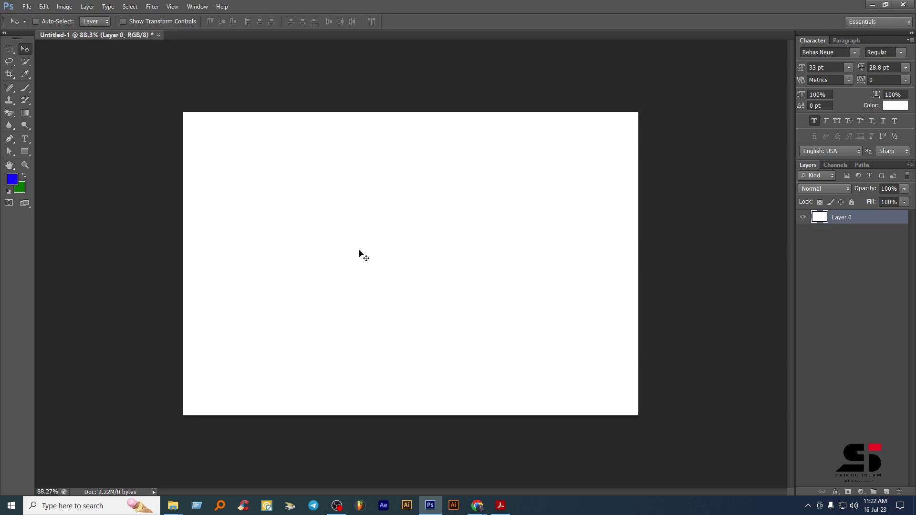
Step: Draw a blue rounded rectangle of about 145 × 97 px with a 4 px corner radius in the canvas's upper-left area
left_click(22, 153)
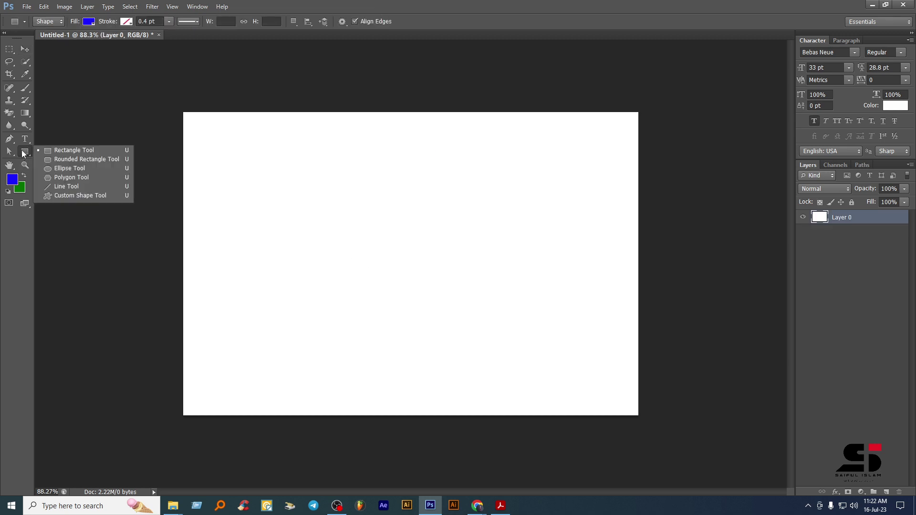
left_click(69, 162)
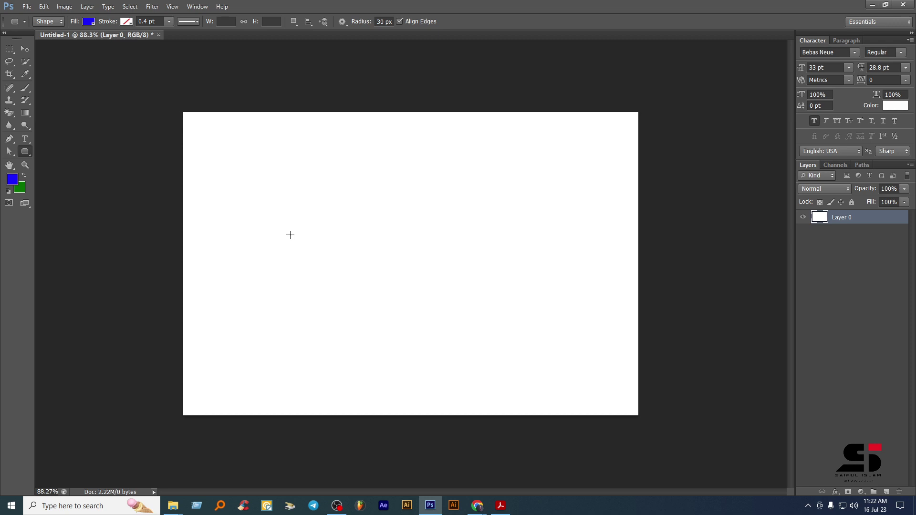
left_click(377, 23)
type("4")
key("Return")
left_click_drag(232, 161, 293, 201)
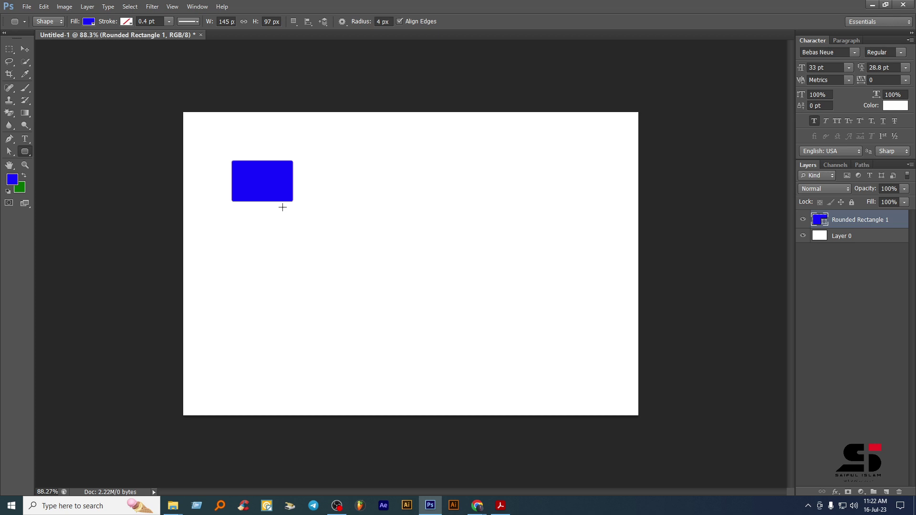
Step: Draw a second rounded rectangle of about 168 × 108 px with a 10 px corner radius beside the first
left_click(392, 23)
type("10")
key("Return")
left_click_drag(311, 159, 381, 205)
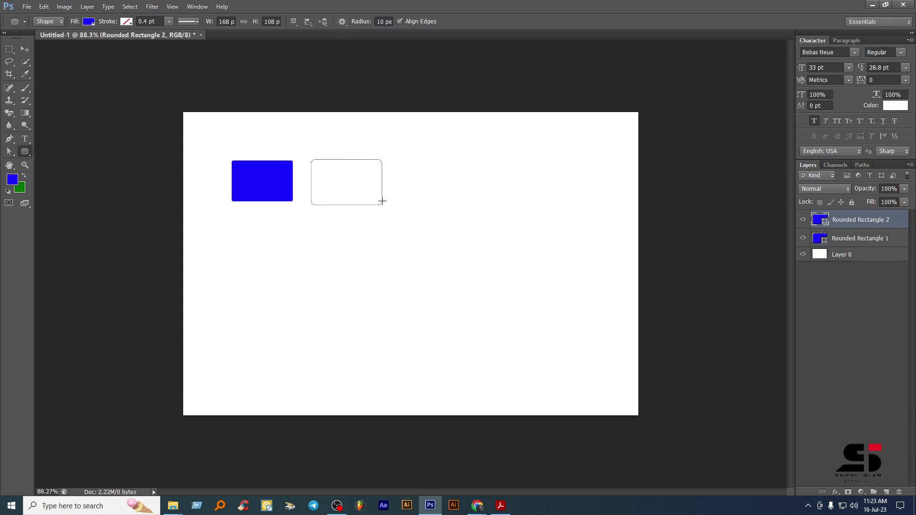
Step: Draw a third rounded rectangle of about 308 × 181 px with a 30 px radius, right of the second
left_click(383, 22)
type("30")
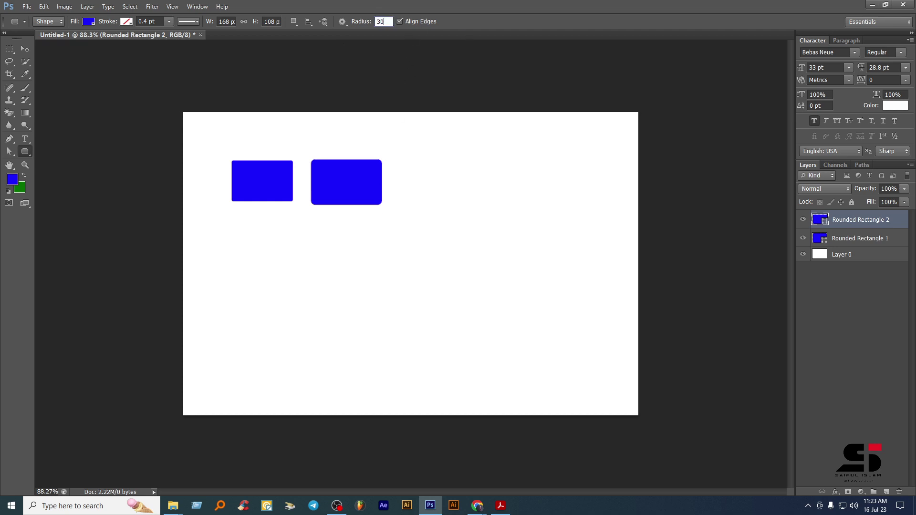
key("Return")
left_click_drag(412, 148, 541, 223)
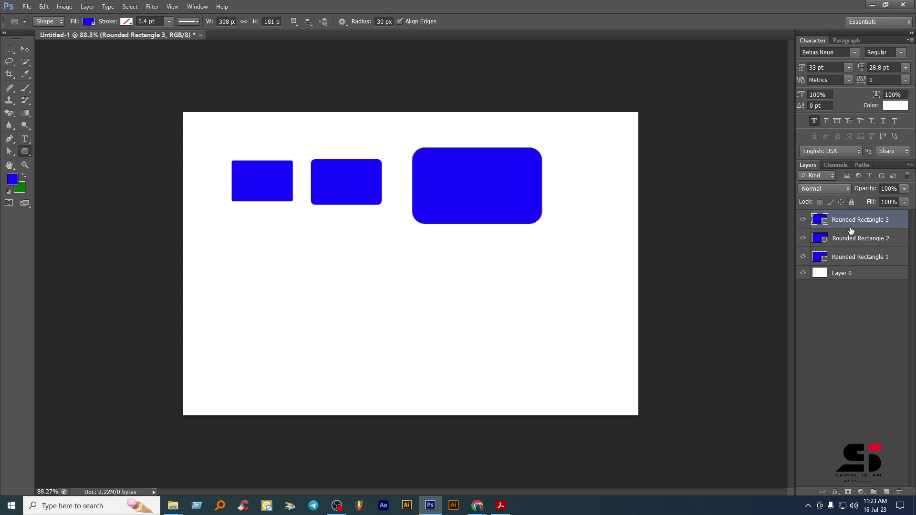
Step: Draw a fourth rounded rectangle of about 206 × 115 px with a 50 px radius, below the first one
left_click(379, 21)
type("50")
key("Return")
left_click_drag(224, 242, 310, 290)
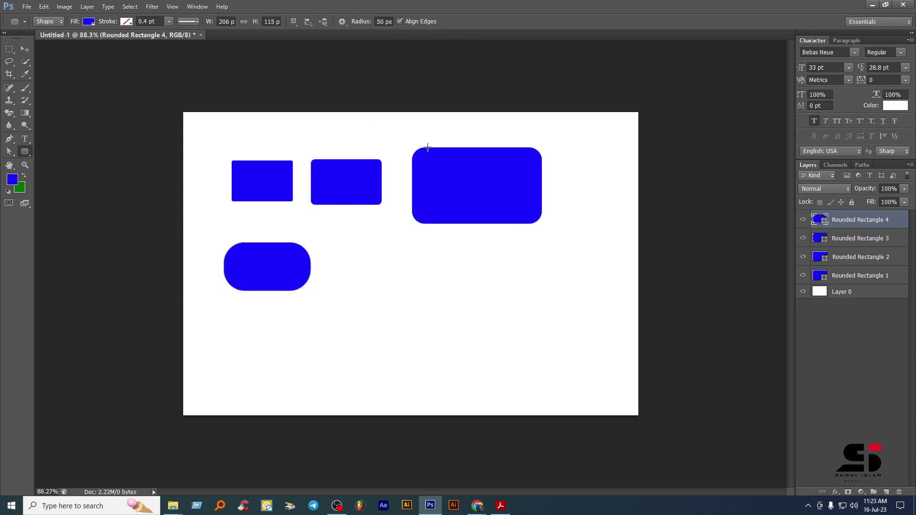
Step: Draw a fifth rounded rectangle of about 298 × 167 px with a 100 px radius in the lower middle of the canvas
left_click(376, 21)
type("100")
left_click_drag(343, 269, 468, 339)
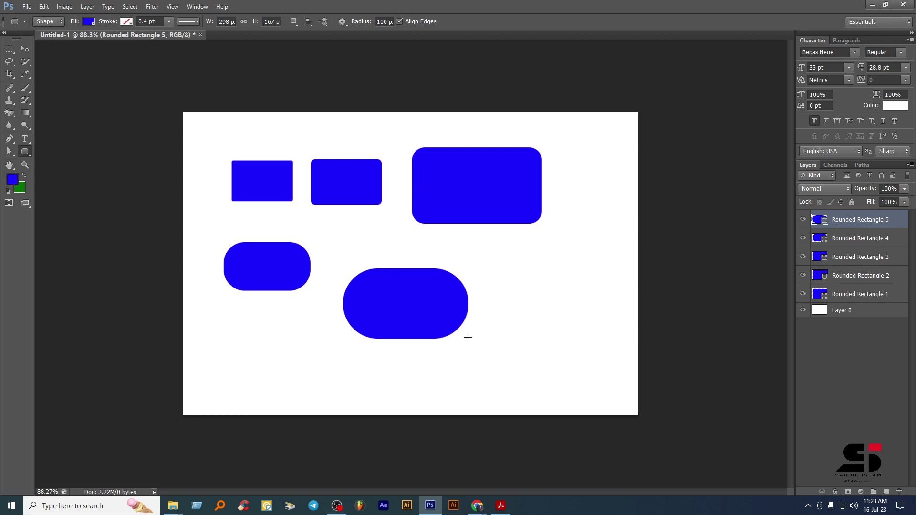
Step: Undo all five rounded rectangles to clear the canvas
key("ctrl+alt+z")
key("ctrl+alt+z")
key("ctrl+alt+z")
key("ctrl+alt+z")
key("ctrl+alt+z")
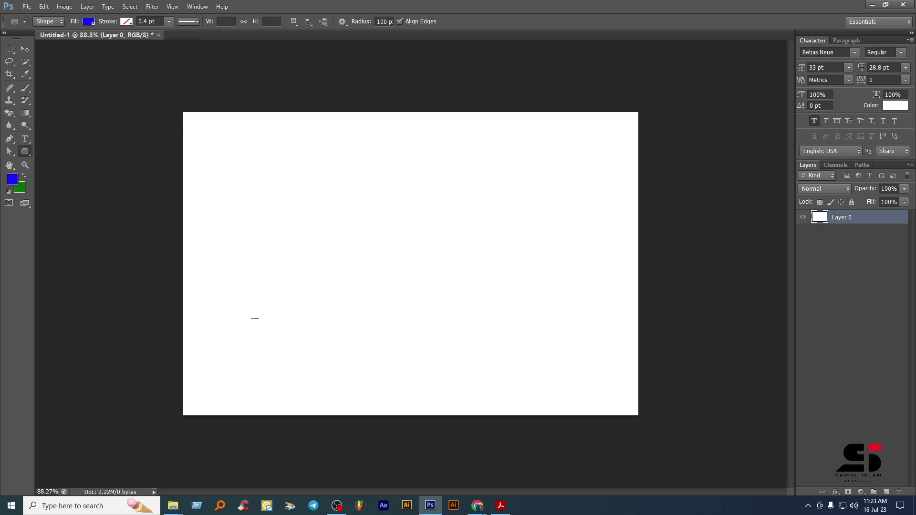
Step: Create a rounded rectangle exactly 200 px wide and 300 px high with a 30 px radius through the Create Rounded Rectangle dialog
left_click(333, 187)
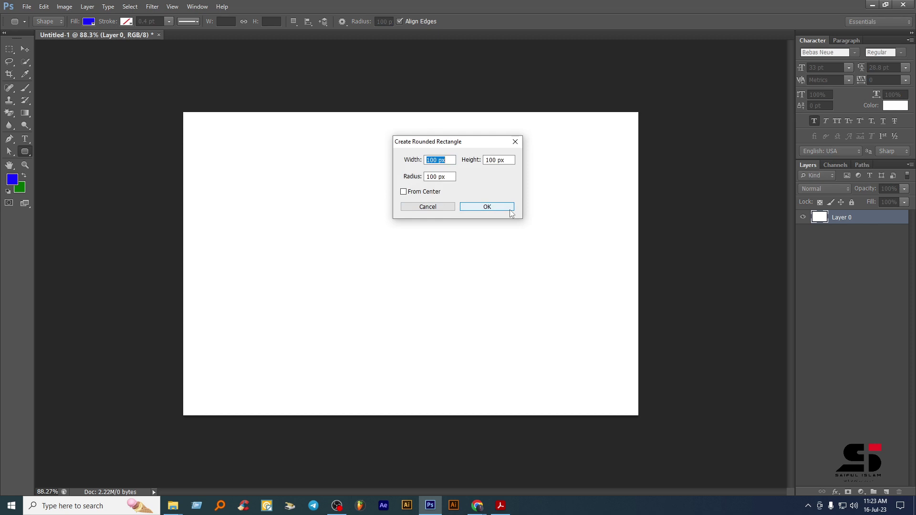
type("200px")
key("Tab")
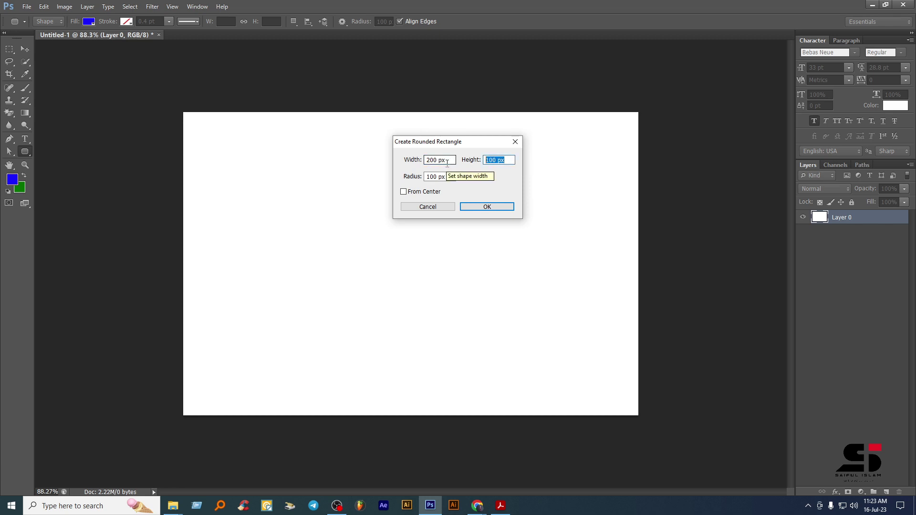
type("300px")
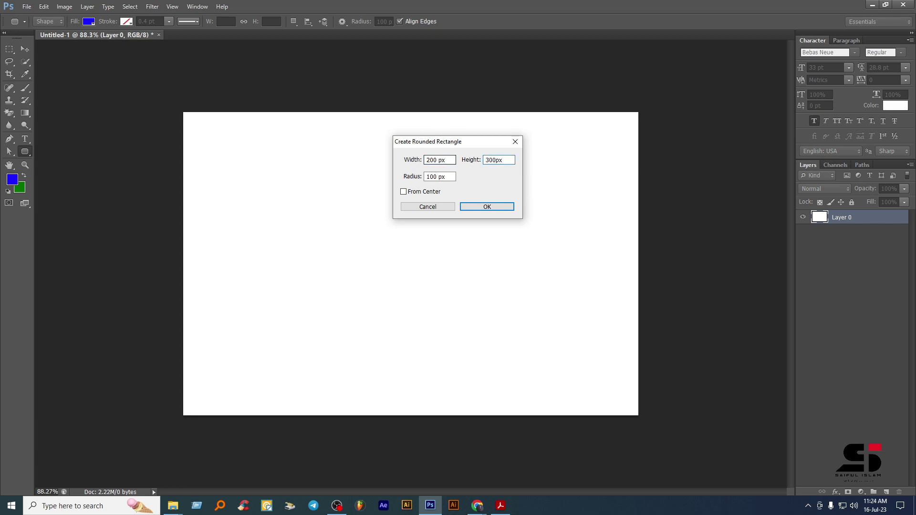
key("Tab")
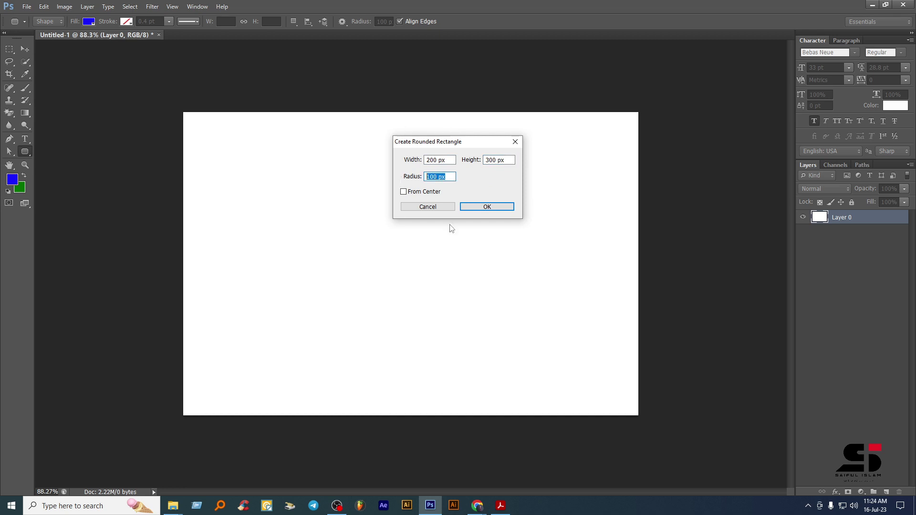
type("30 px")
key("Return")
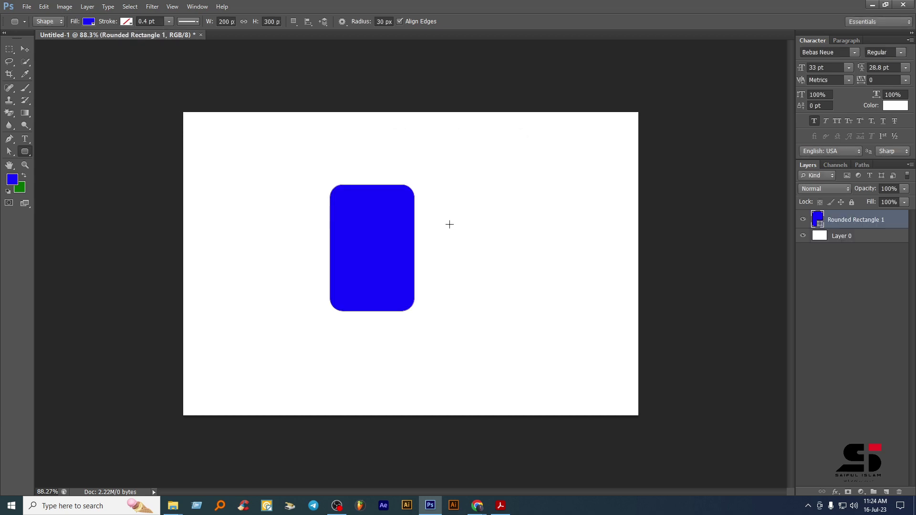
Step: Check the Google Meet window, return to Photoshop, and delete the 200 × 300 px rounded rectangle
left_click(456, 460)
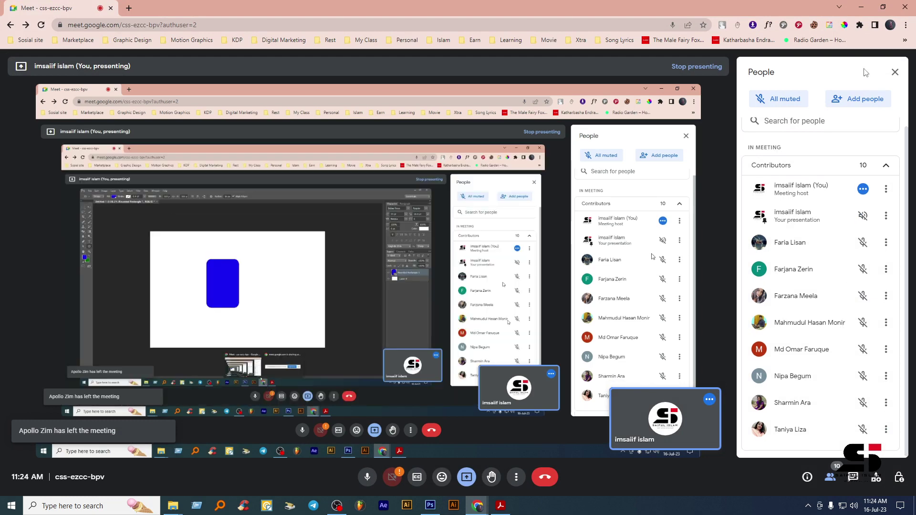
left_click(860, 7)
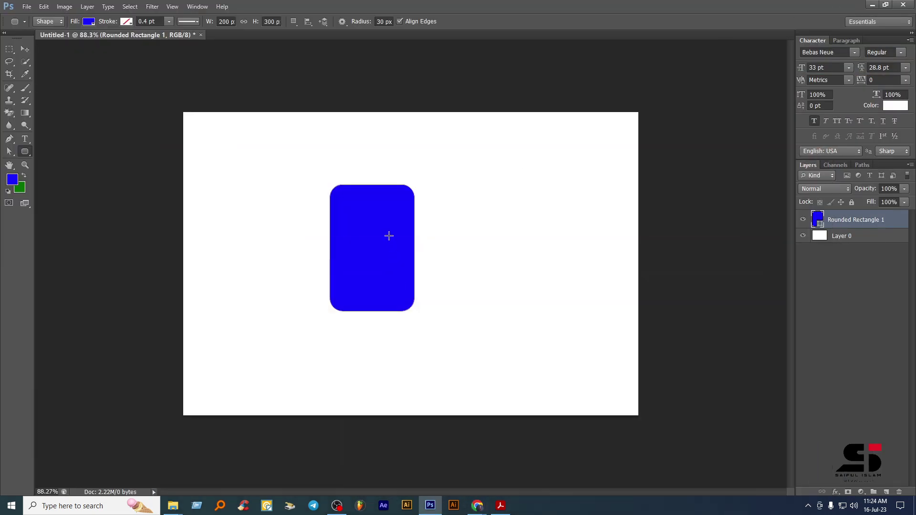
key("Delete")
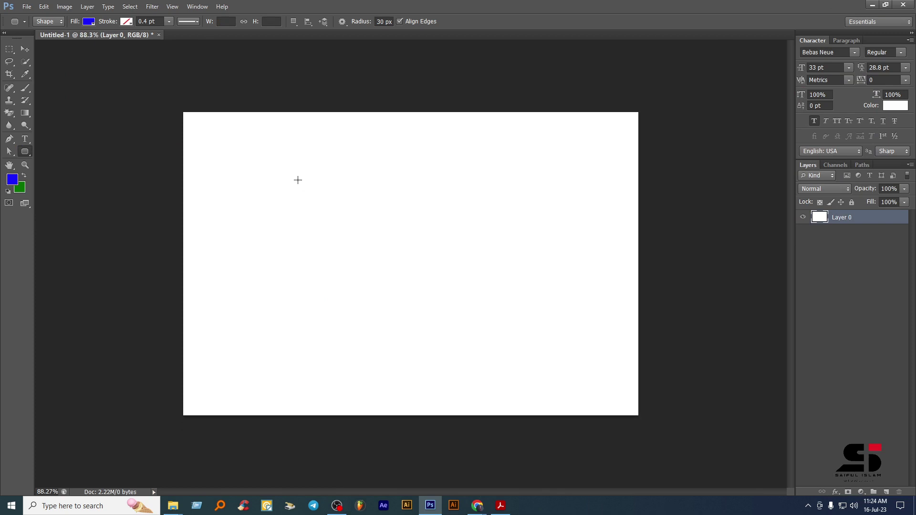
Step: Draw five blue ellipses of varied proportions with the Ellipse Tool, including ones about 184 × 178 px, 180 × 59 px and 222 × 154 px
right_click(25, 151)
left_click(62, 169)
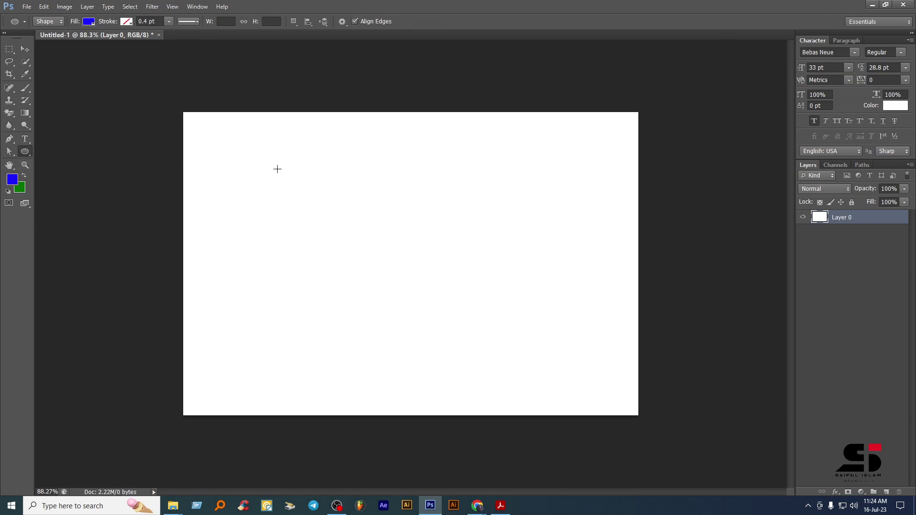
left_click_drag(277, 168, 350, 242)
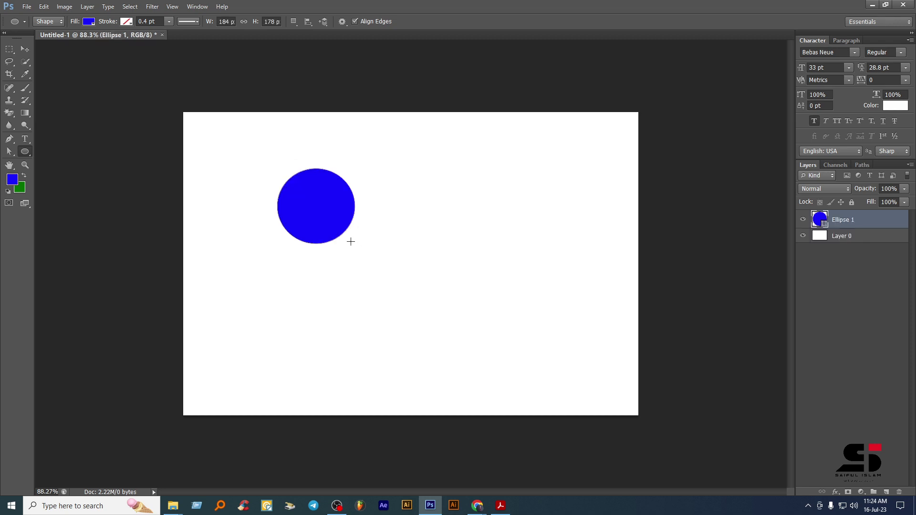
left_click_drag(386, 159, 464, 185)
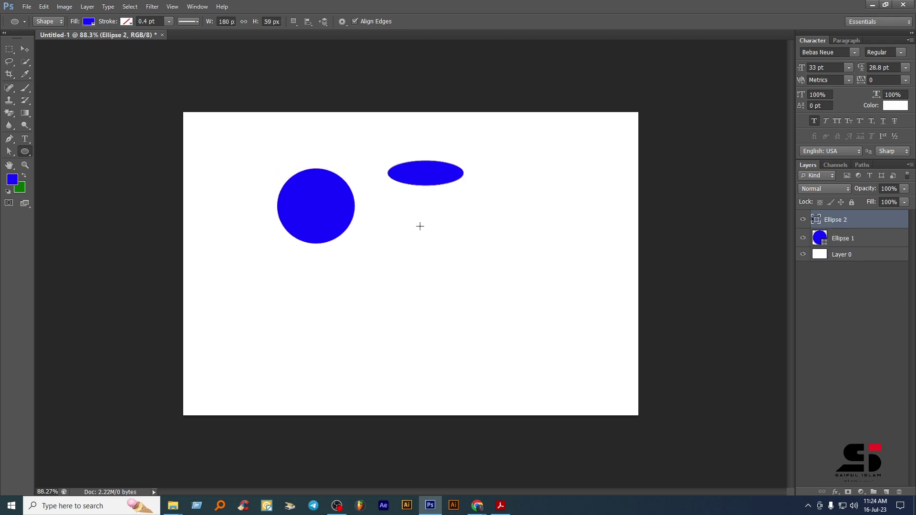
left_click_drag(417, 215, 446, 297)
left_click_drag(453, 225, 516, 280)
left_click_drag(510, 182, 604, 247)
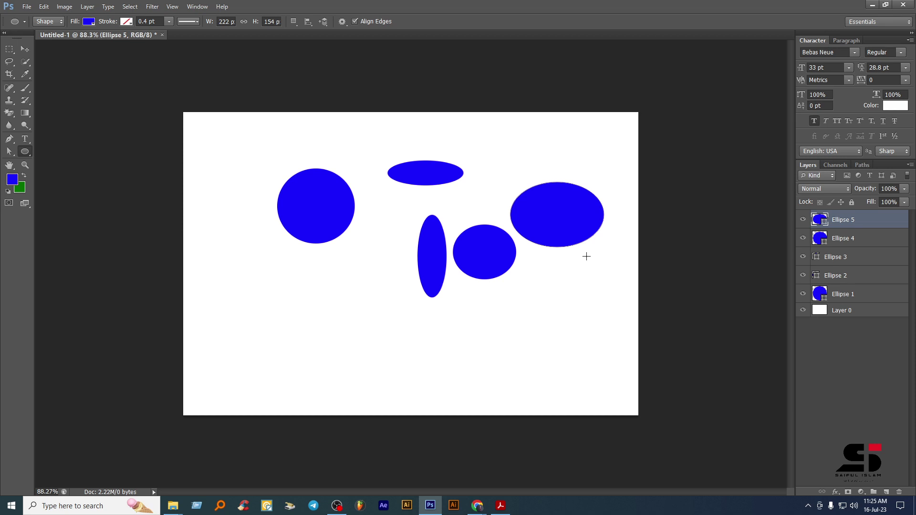
Step: Delete all five ellipses, and open the Create Ellipse dialog on the empty canvas
key("Delete")
key("Delete")
key("Delete")
key("Delete")
key("Delete")
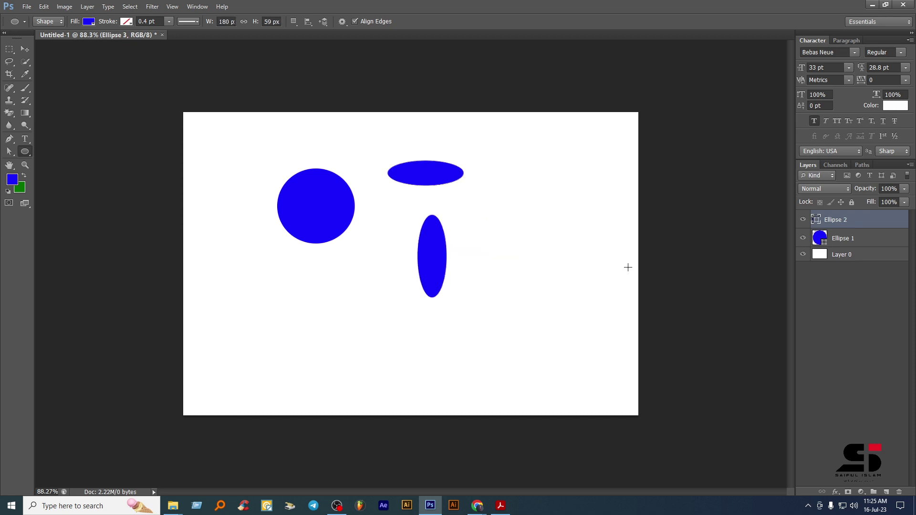
left_click(303, 186)
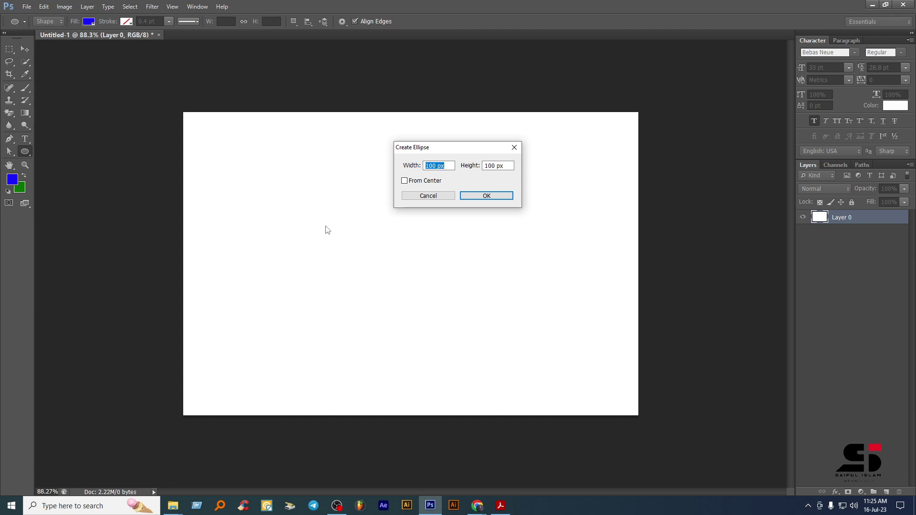
left_click(337, 505)
left_click(907, 393)
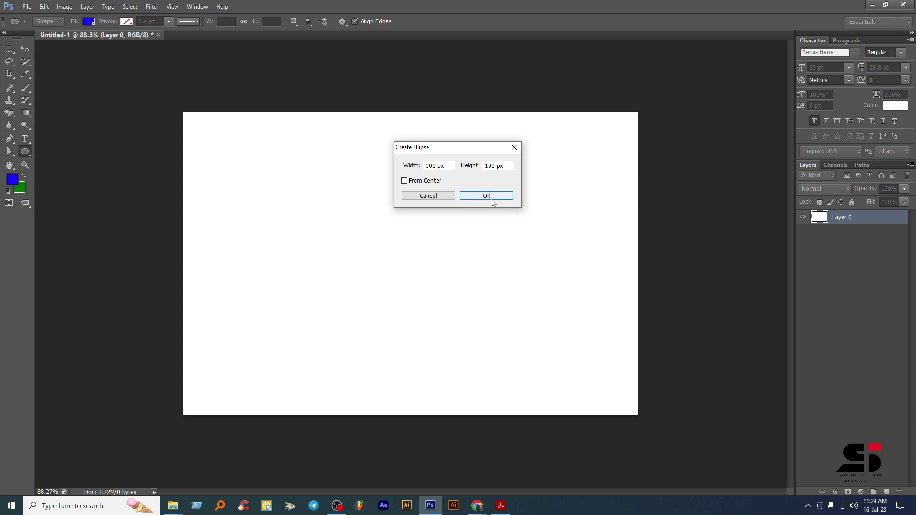
Step: Create a blue circle exactly 4 in wide and 4 in high from the Create Ellipse dialog, and undo it
left_click(434, 166)
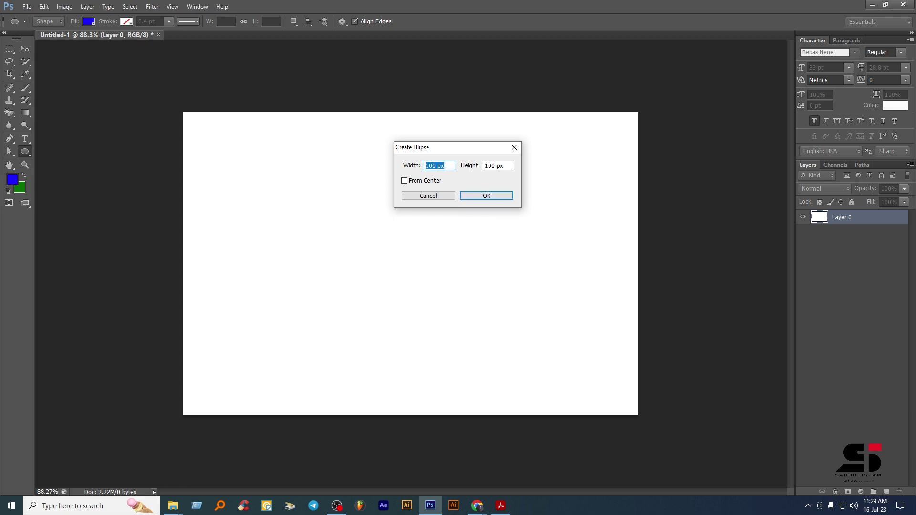
type("4")
key("Tab")
type("4in")
left_click(487, 197)
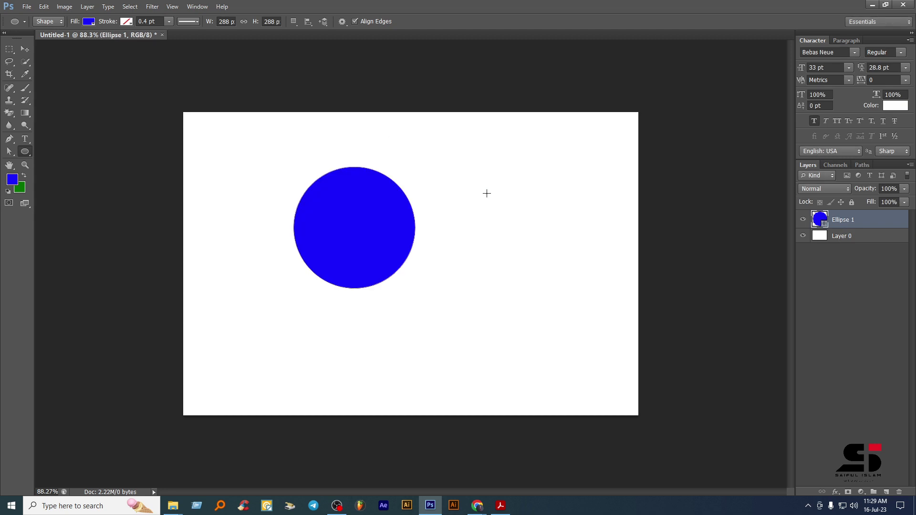
key("ctrl+z")
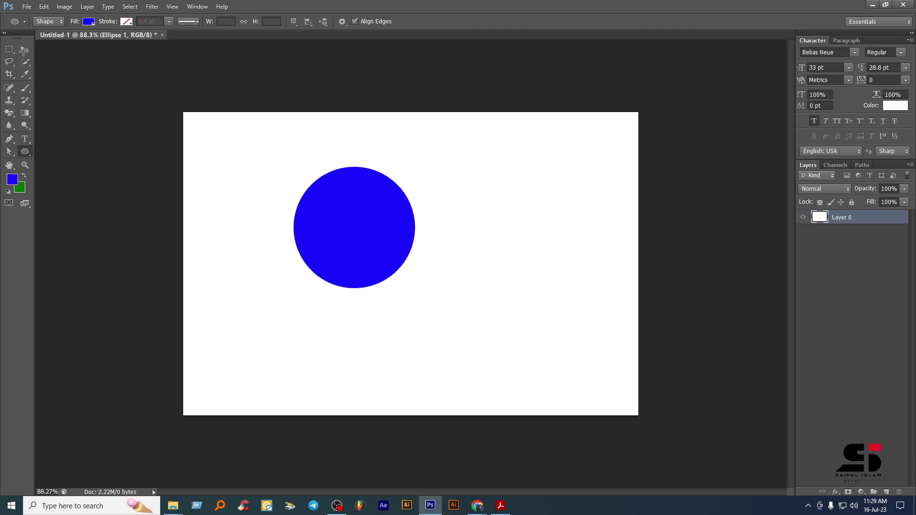
Step: Draw a blue five-sided polygon of about 193 × 184 px in the upper left of the canvas with the Polygon Tool
right_click(30, 151)
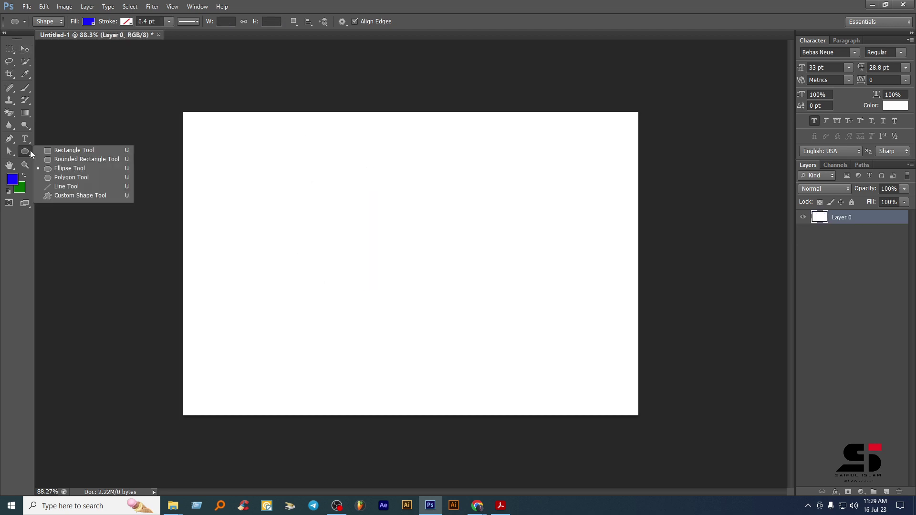
left_click(71, 177)
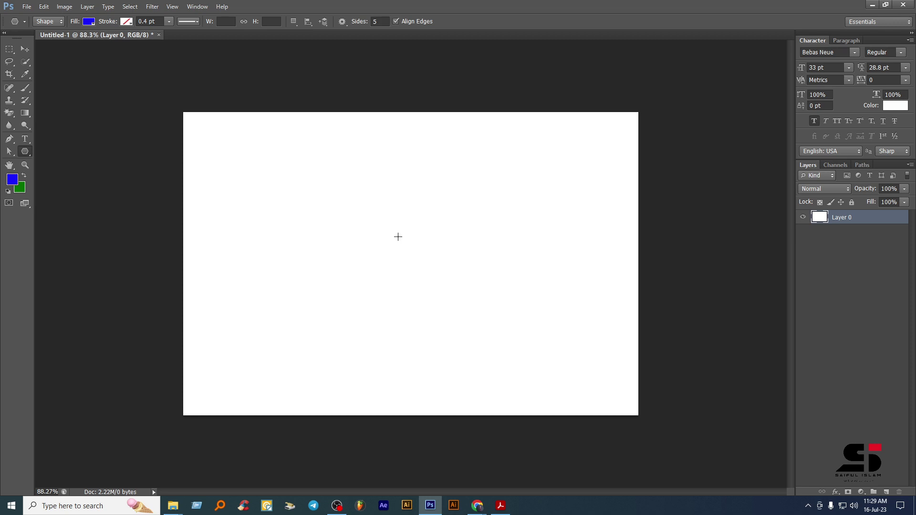
left_click_drag(324, 203, 350, 238)
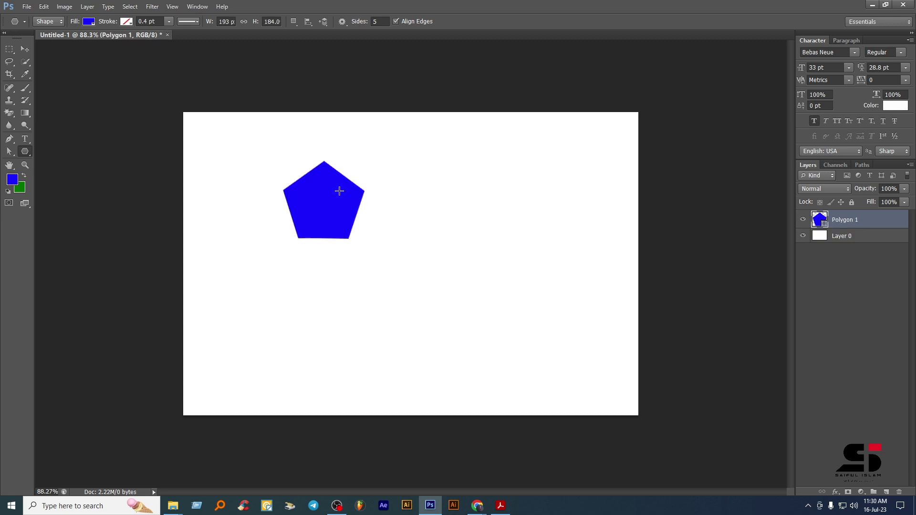
Step: Set the polygon sides to 10 and draw a ten-sided polygon of about 312 × 317 px beside the pentagon
left_click(379, 22)
left_click(383, 24)
double_click(383, 23)
type("10")
key("Return")
left_click_drag(436, 186, 480, 235)
Step: Set the polygon sides to 6 and draw a hexagon of about 144 × 138 px below the other polygons
left_click(379, 22)
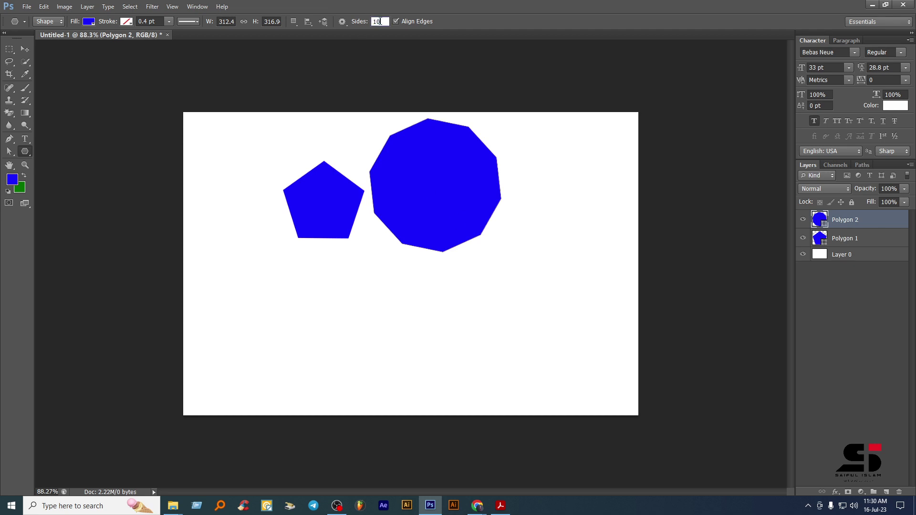
type("6")
key("Return")
left_click_drag(357, 305, 378, 329)
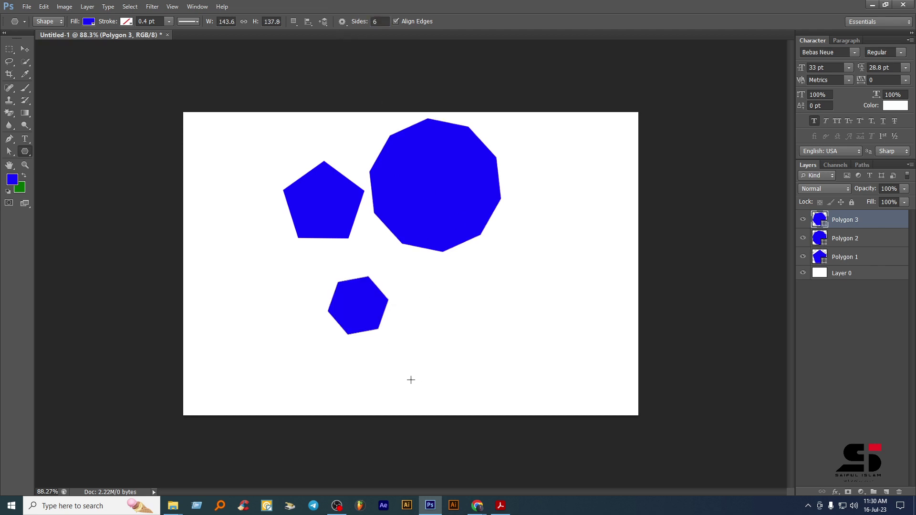
Step: Delete all the drawn polygons so that only the white Layer 0 is left
key("Delete")
key("Delete")
key("Delete")
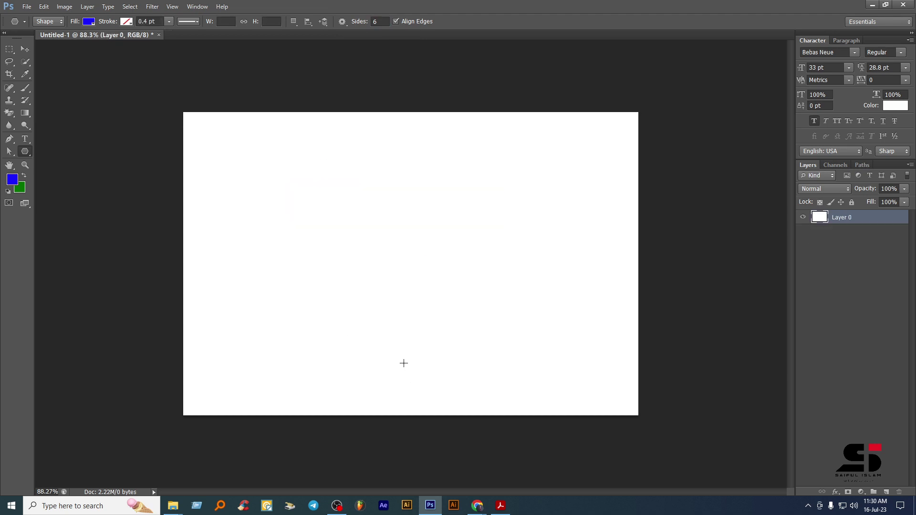
Step: Create a six-sided polygon of 100 × 100 px by exact values on the blank canvas, and undo it
left_click(354, 282)
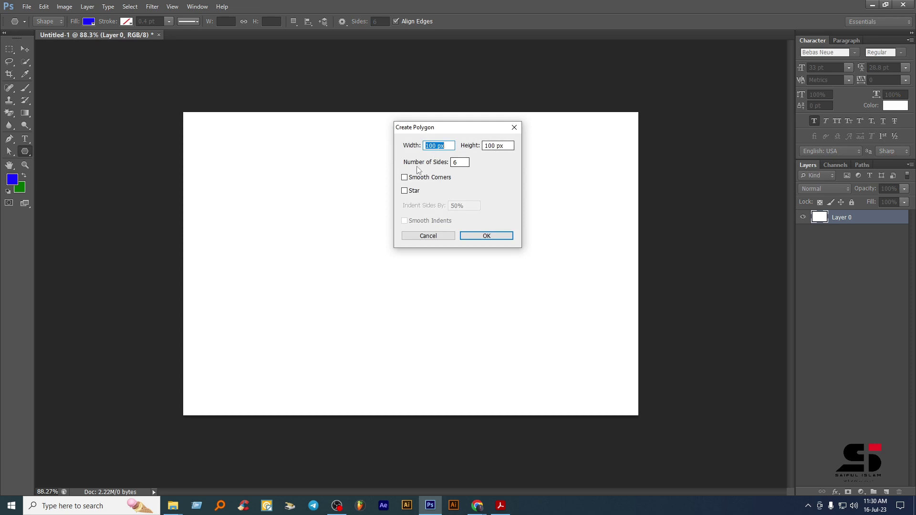
left_click(469, 162)
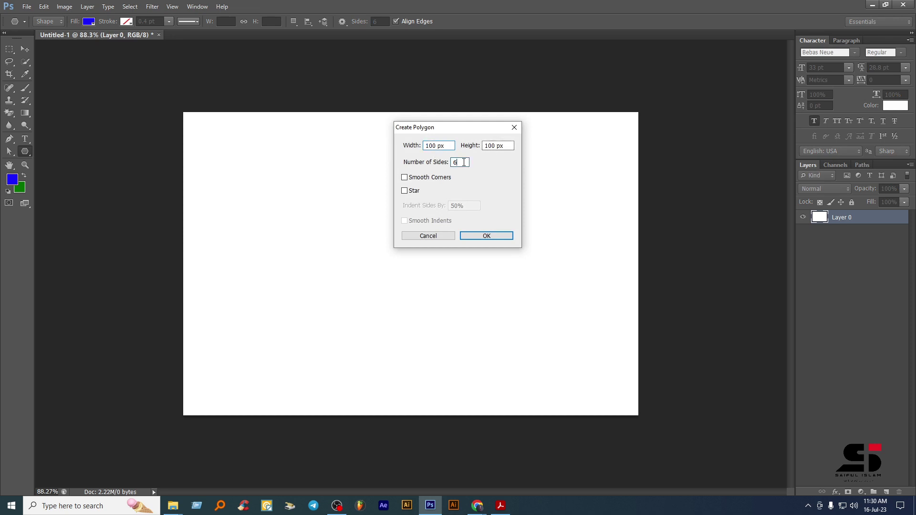
left_click(484, 236)
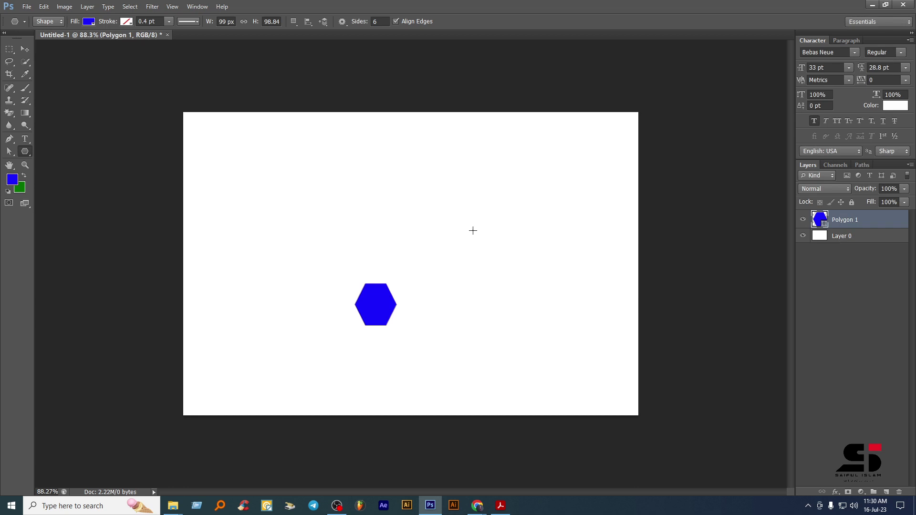
key("ctrl+z")
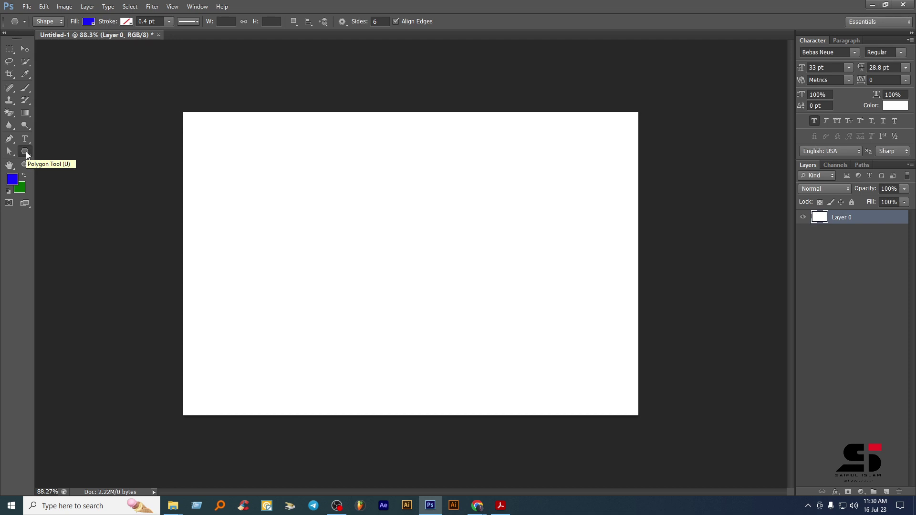
Step: Draw a horizontal line about 601 px long in the upper part of the canvas with the Line Tool at 1 px weight
left_click(26, 154)
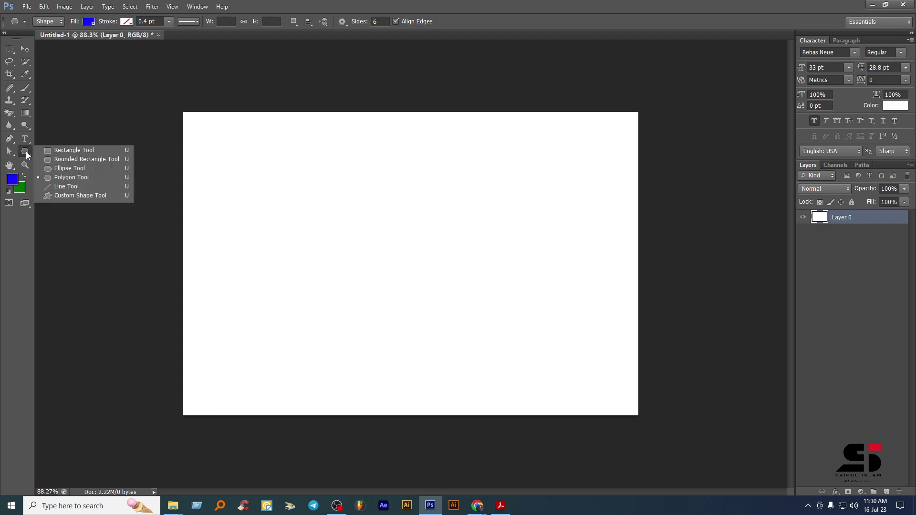
left_click(78, 187)
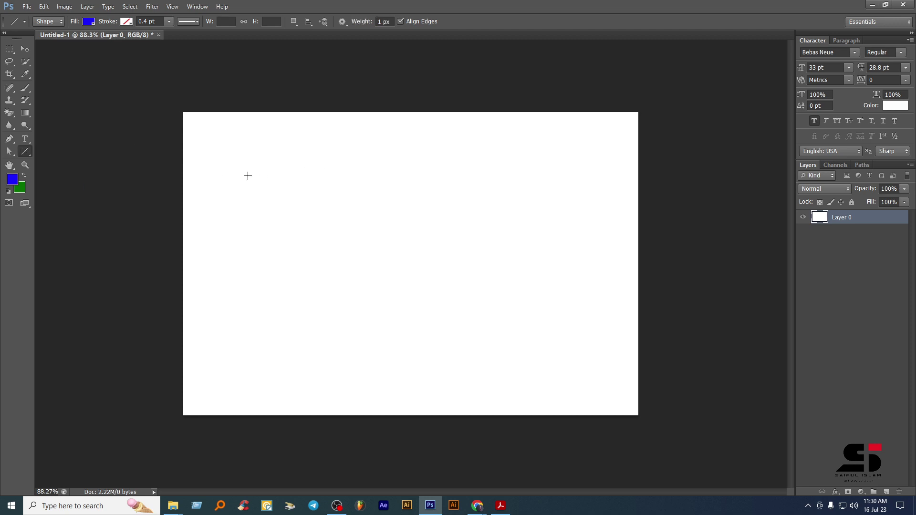
left_click_drag(247, 176, 500, 183)
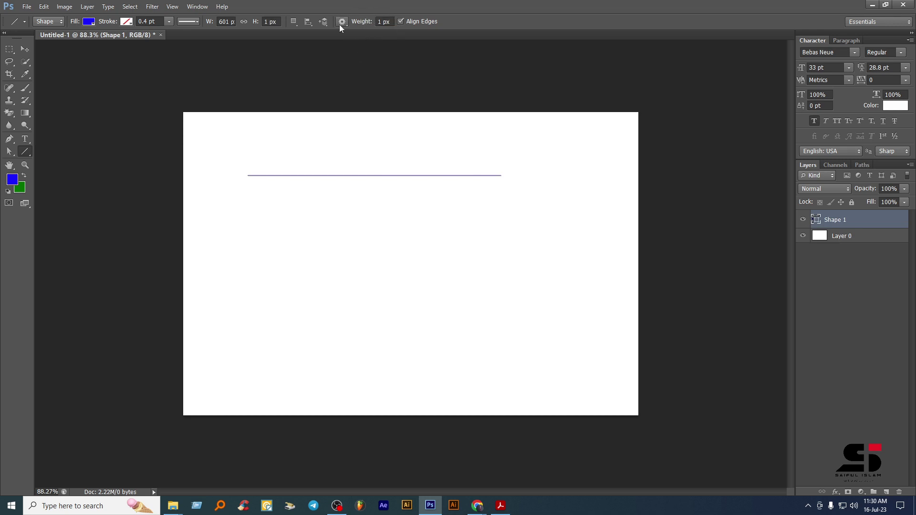
Step: Set the line weight to 5 px and draw a second horizontal line below the first one
left_click(393, 23)
type("5")
key("Return")
left_click_drag(248, 208, 509, 237)
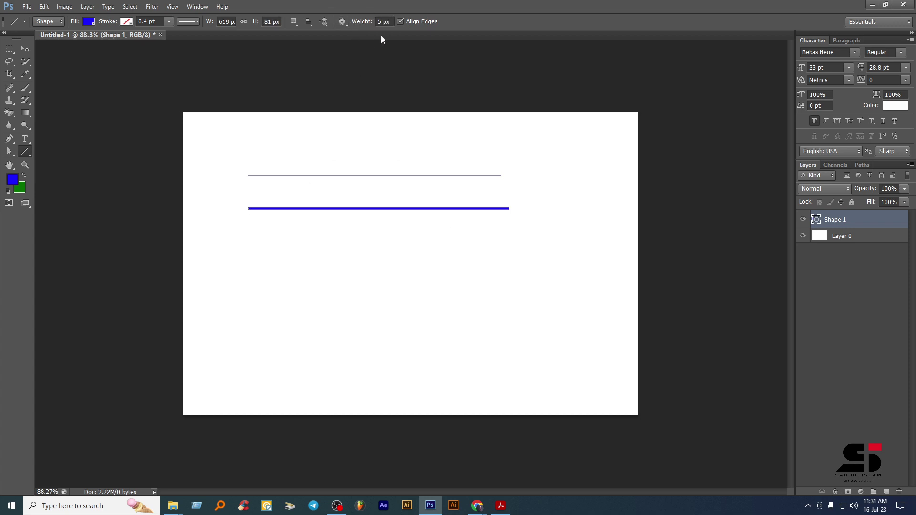
Step: Set the line weight to 10 px and draw a third horizontal line below the 5 px line
left_click(364, 24)
type("10")
key("Return")
left_click_drag(248, 233, 484, 250)
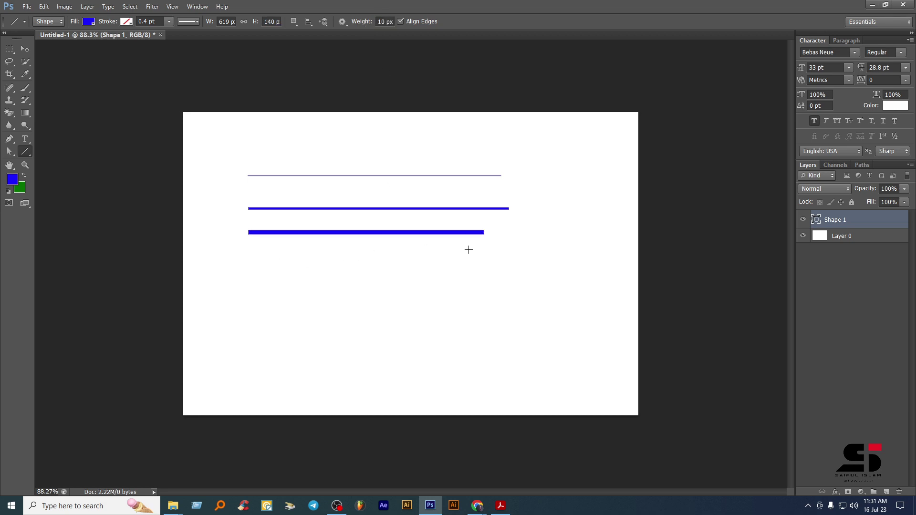
Step: Set the line weight to 20 px and draw a fourth horizontal line below the 10 px line
left_click_drag(379, 21, 392, 22)
type("20")
key("Return")
left_click_drag(253, 269, 479, 283)
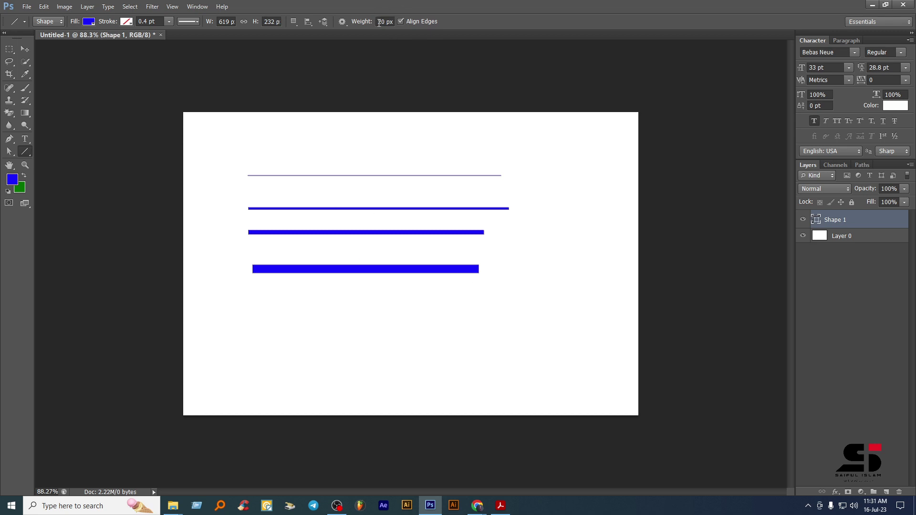
Step: Delete the drawn lines and draw a blue heart of about 294 × 259 px left of the canvas centre with the Custom Shape Tool
key("Delete")
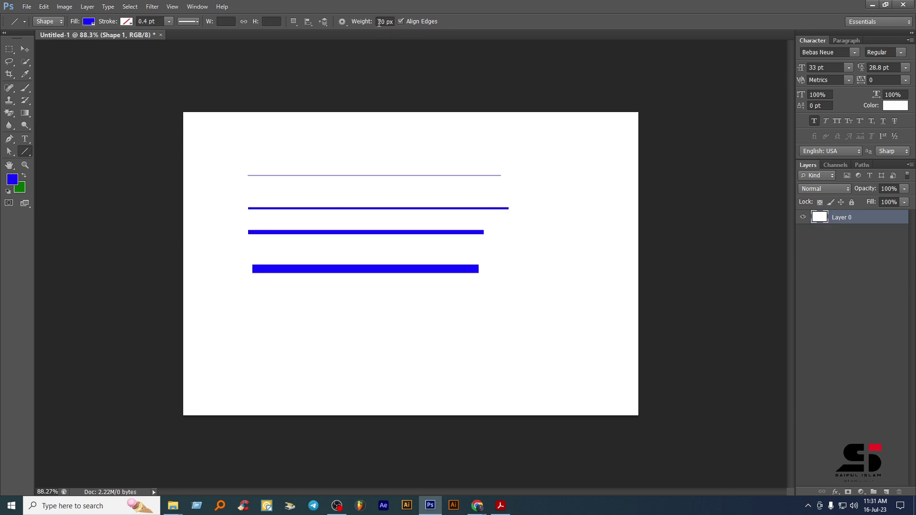
right_click(25, 151)
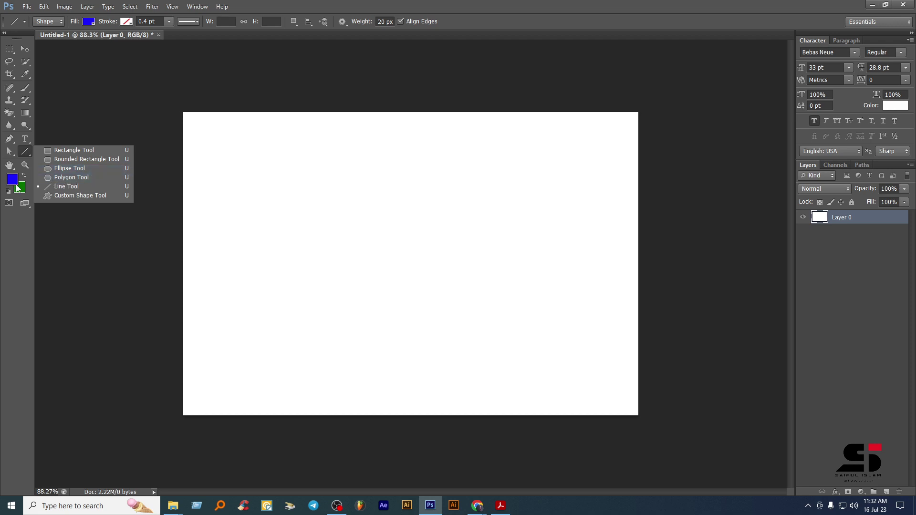
left_click(81, 196)
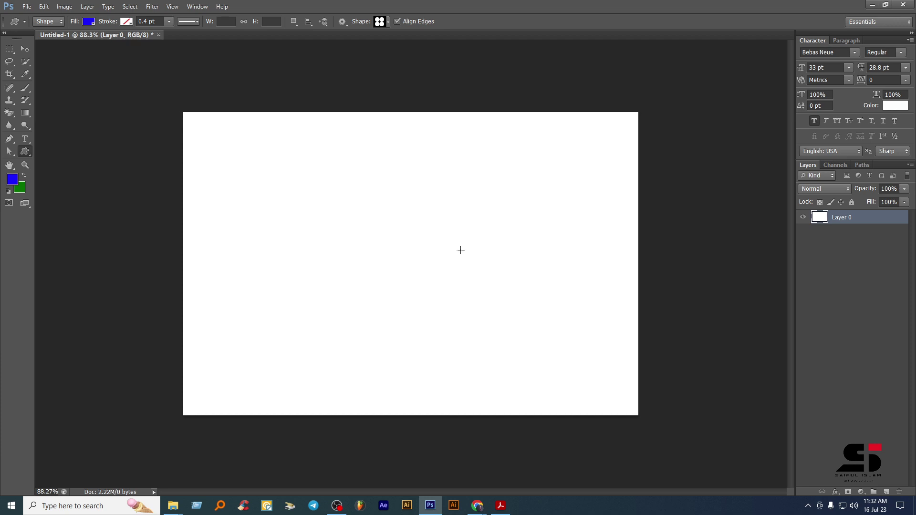
left_click(388, 21)
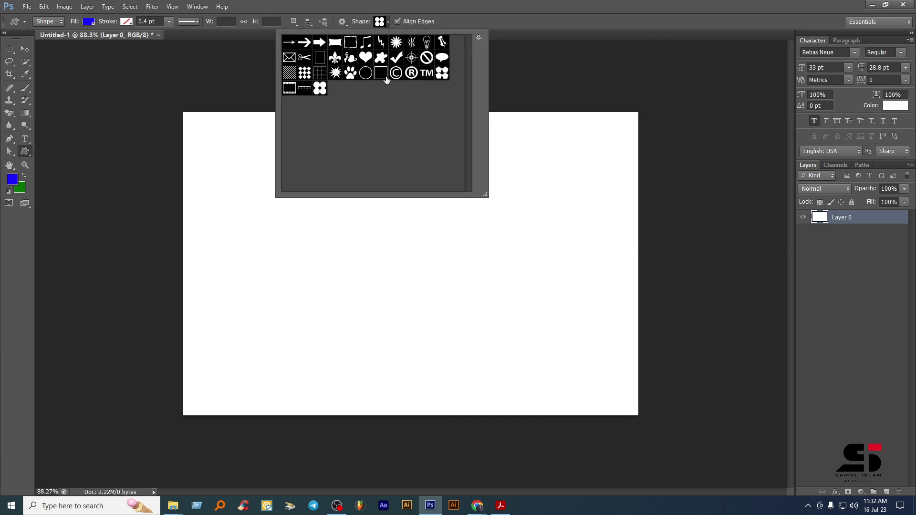
left_click(365, 57)
left_click_drag(268, 218, 392, 326)
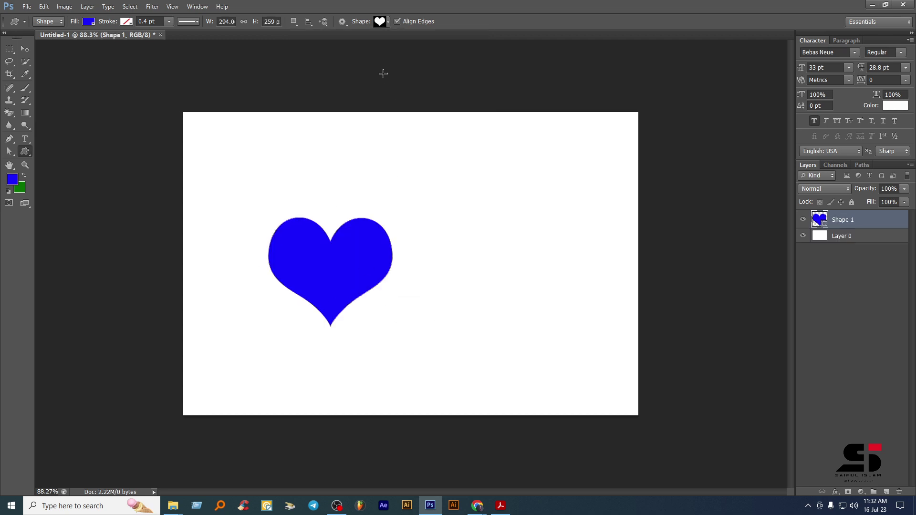
Step: Draw a fleur-de-lis custom shape of about 208 × 268 px beside the heart, and delete both shapes
left_click(388, 23)
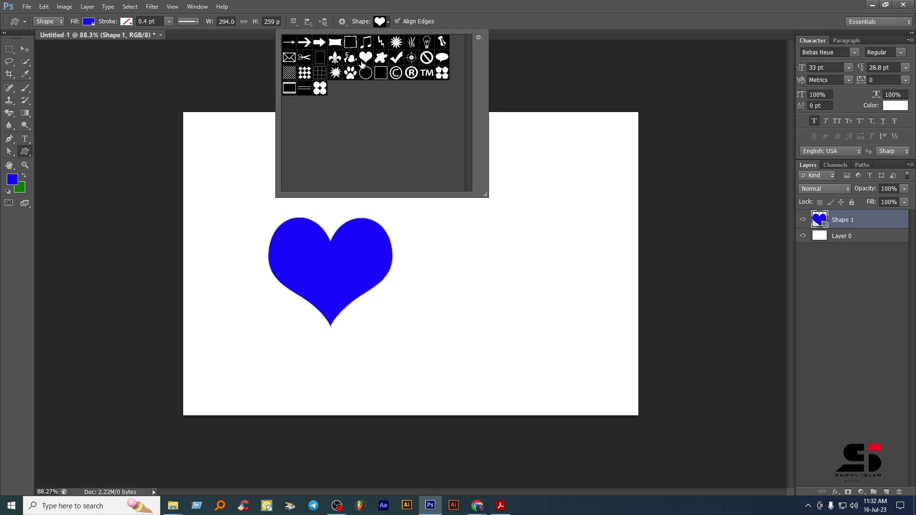
left_click(335, 57)
left_click_drag(431, 216, 518, 327)
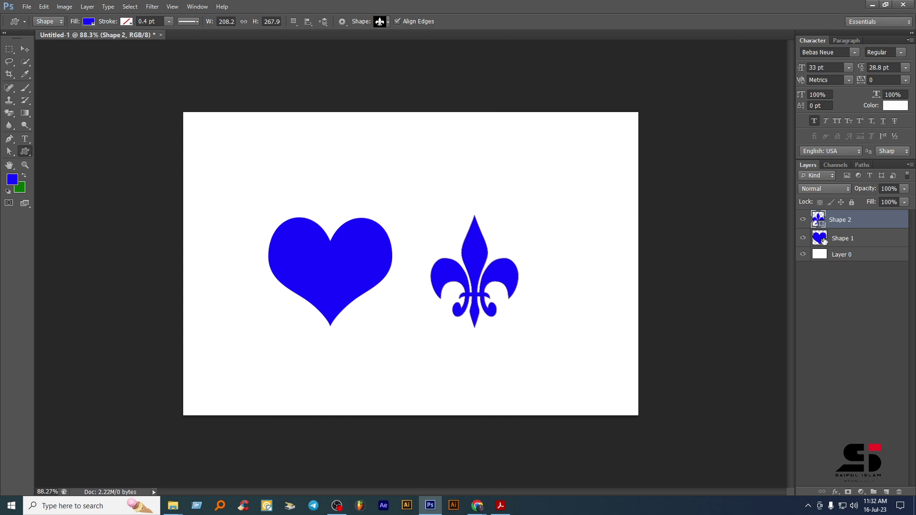
key("Delete")
key("Delete")
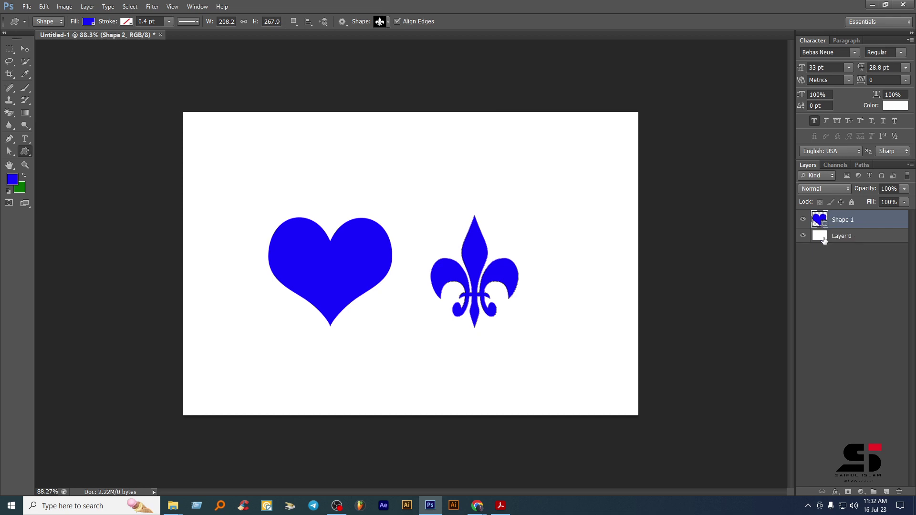
Step: Append the Nature shape set to the available custom shapes
left_click(387, 21)
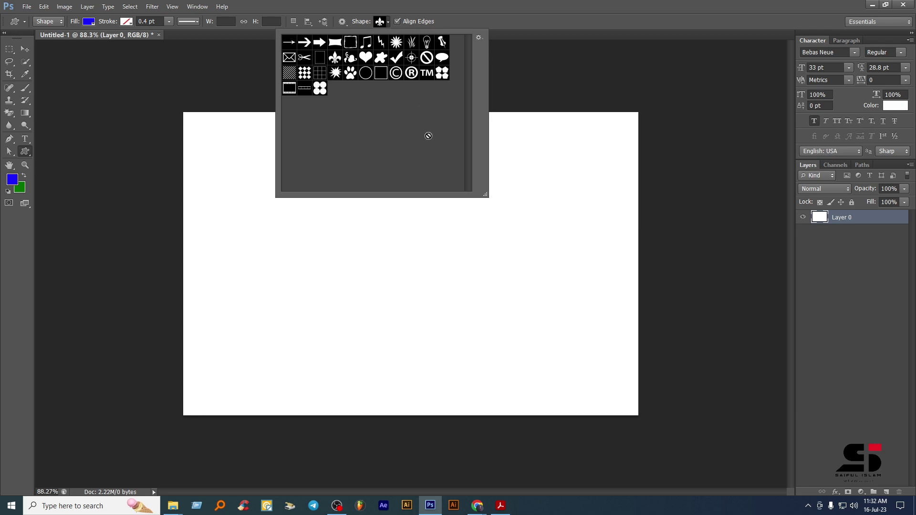
left_click(479, 38)
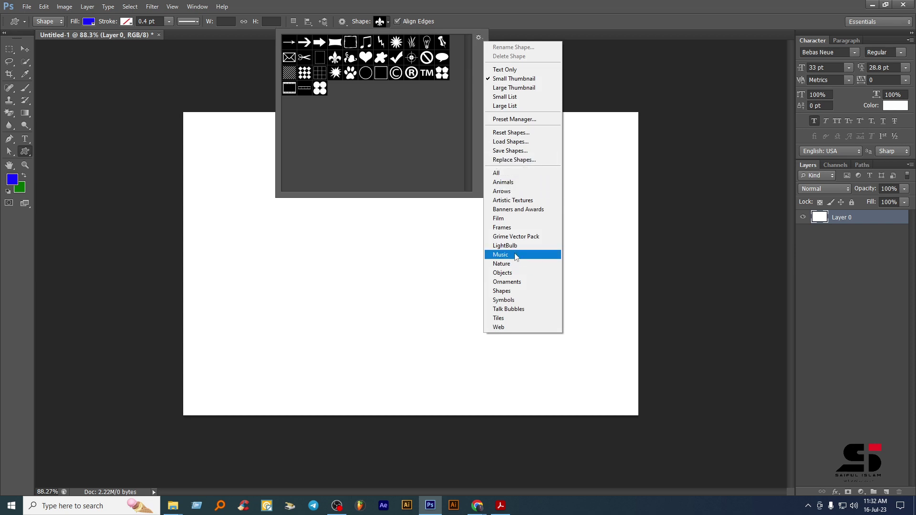
left_click(515, 266)
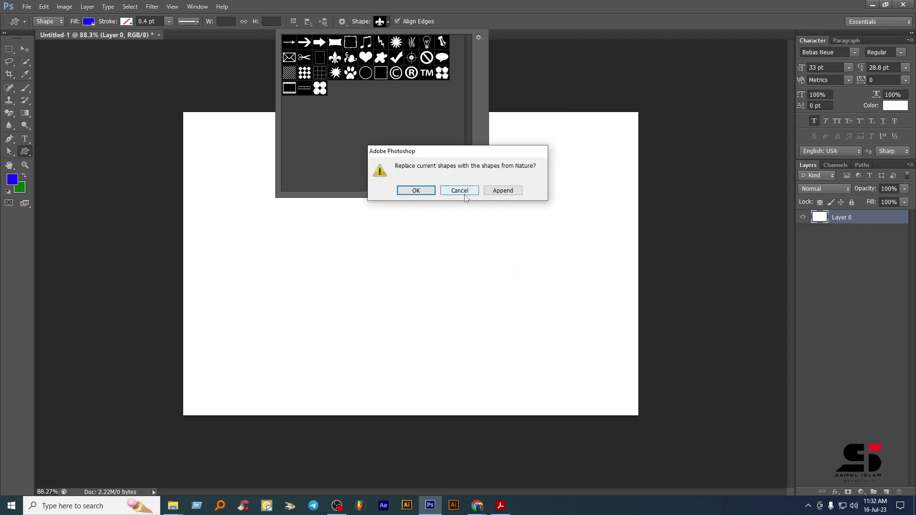
left_click(501, 191)
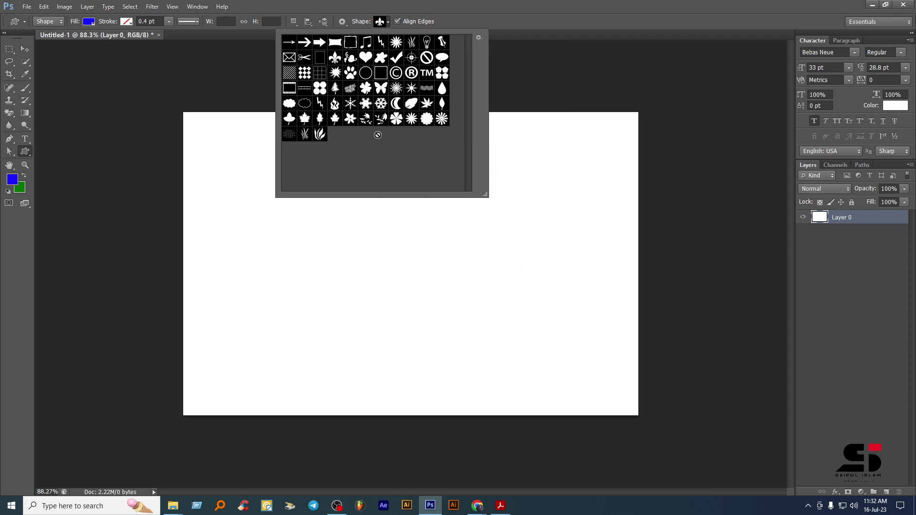
Step: Draw a maple leaf custom shape of about 288 × 360 px in the lower middle of the canvas
left_click(305, 119)
left_click(370, 241)
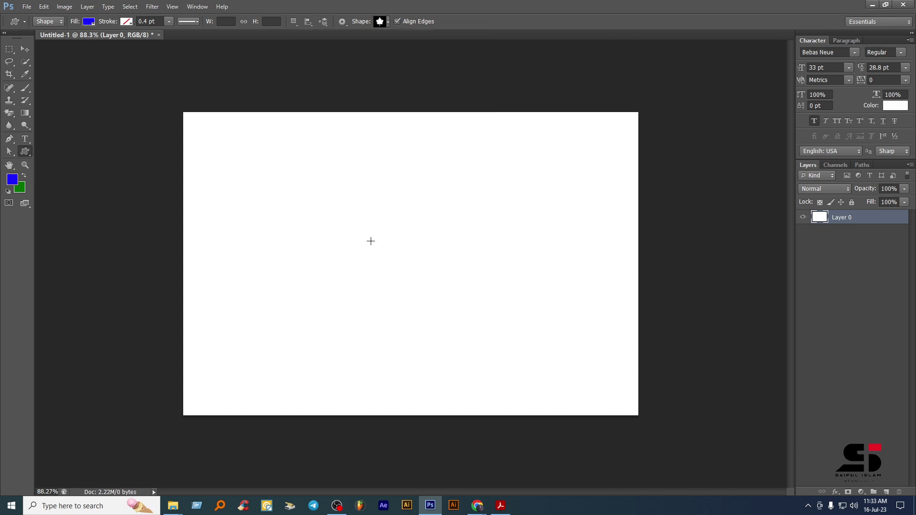
left_click_drag(370, 241, 507, 393)
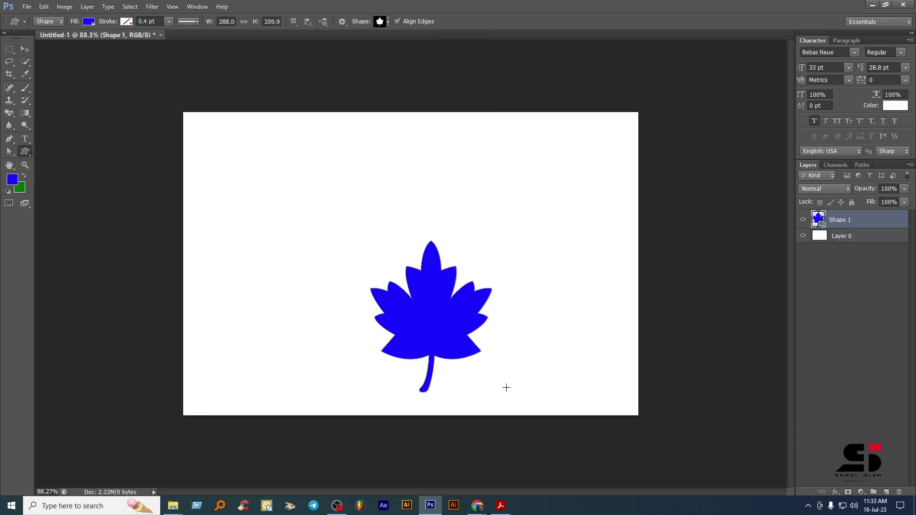
Step: Recolor the maple leaf to red (#ff002a) and delete its shape layer
double_click(822, 225)
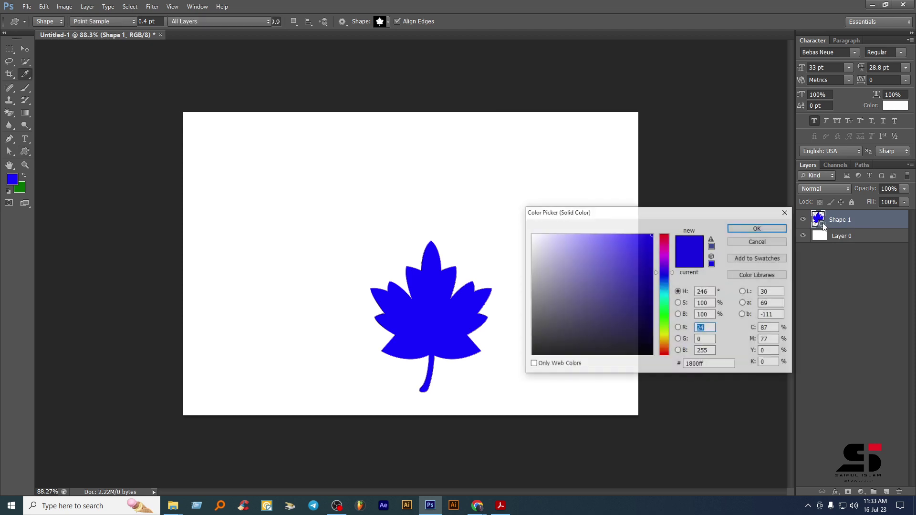
left_click(663, 237)
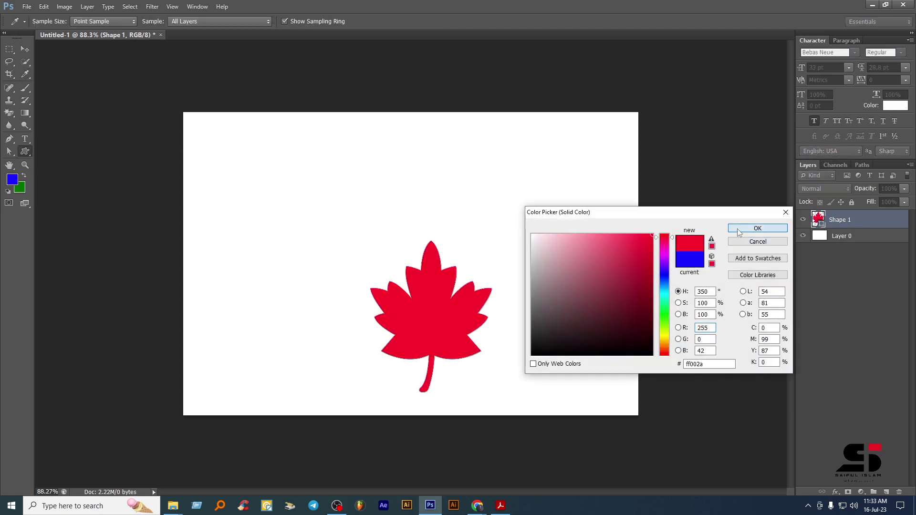
left_click(730, 229)
key("Delete")
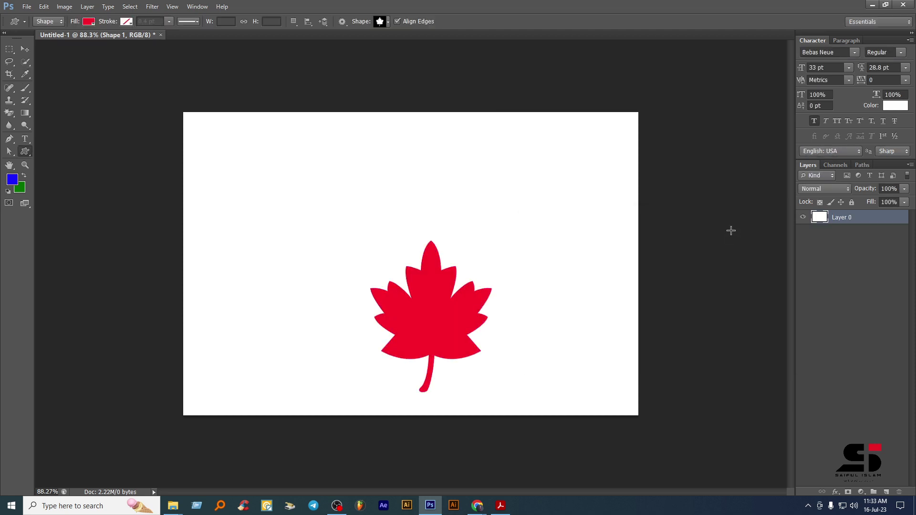
Step: Draw a blue hexagon in the upper left part of the canvas with the Polygon Tool set to 6 sides
right_click(26, 153)
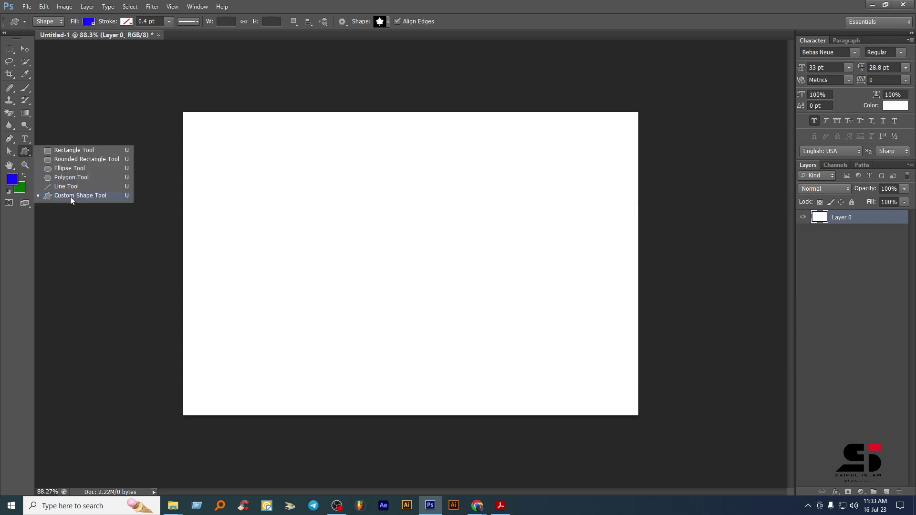
left_click(77, 150)
right_click(26, 153)
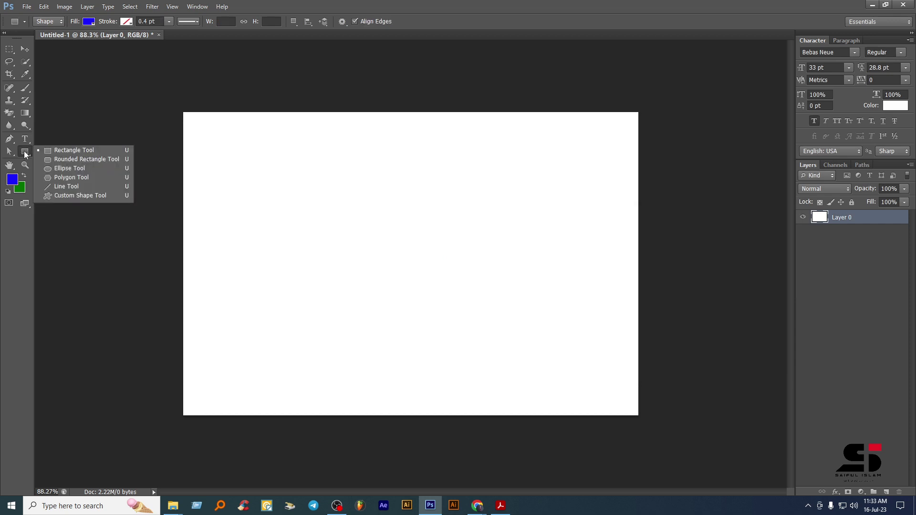
left_click(67, 177)
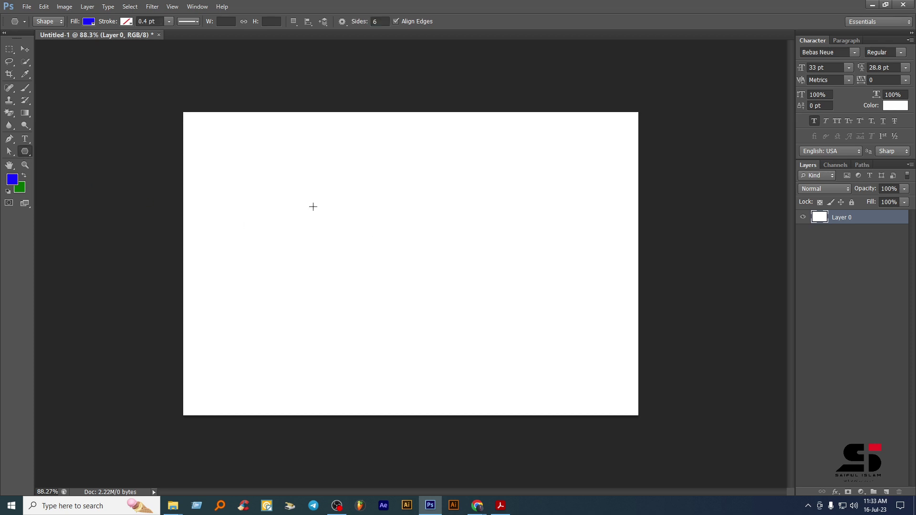
left_click_drag(313, 207, 397, 279)
Step: Copy the hexagon into a two-by-two group and nudge the lower pair left until it lines up directly beneath the upper pair
key("v")
left_click(849, 241, "shift")
key("Left")
key("Left")
key("Left")
key("Left")
key("Left")
key("Left")
key("Left")
key("Left")
key("Left")
key("Left")
key("Left")
key("Left")
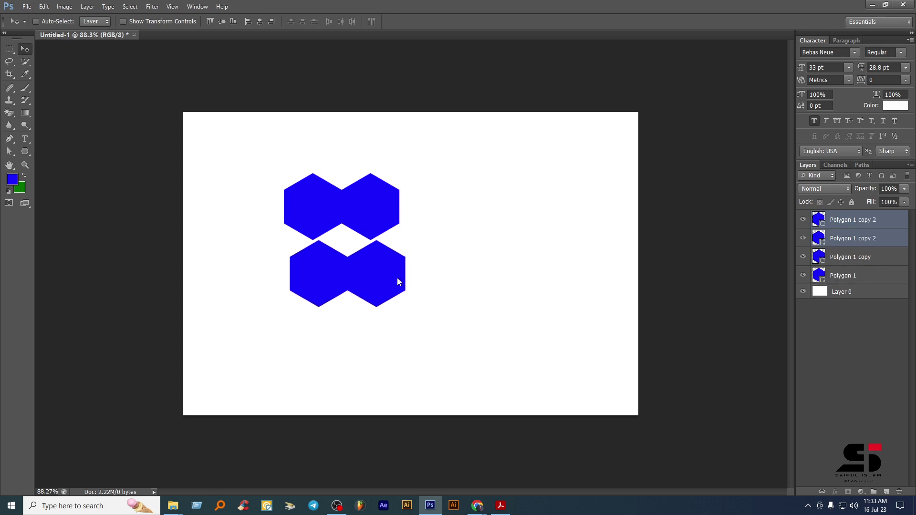
key("Left")
key("Left")
key("Left")
key("Left")
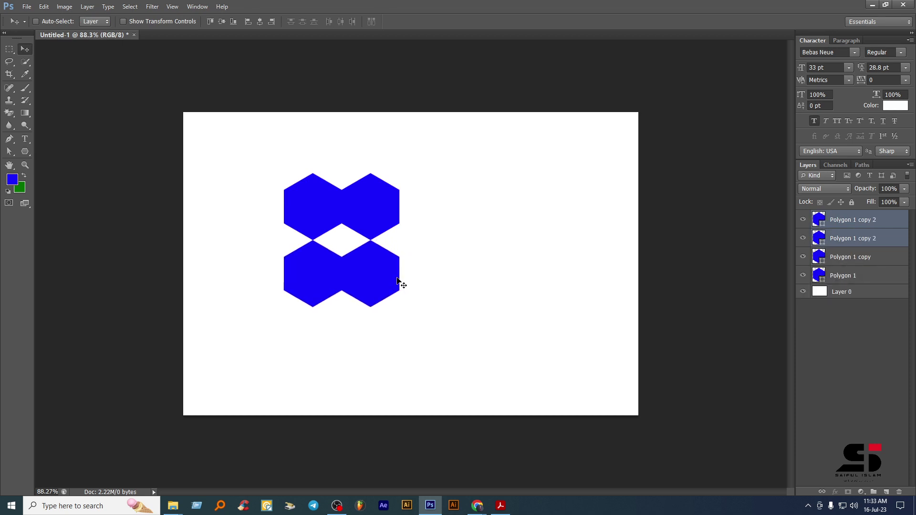
key("Down")
key("Up")
Step: Merge all four hexagon shape layers into a single shape layer
left_click(856, 275)
left_click(858, 219, "shift")
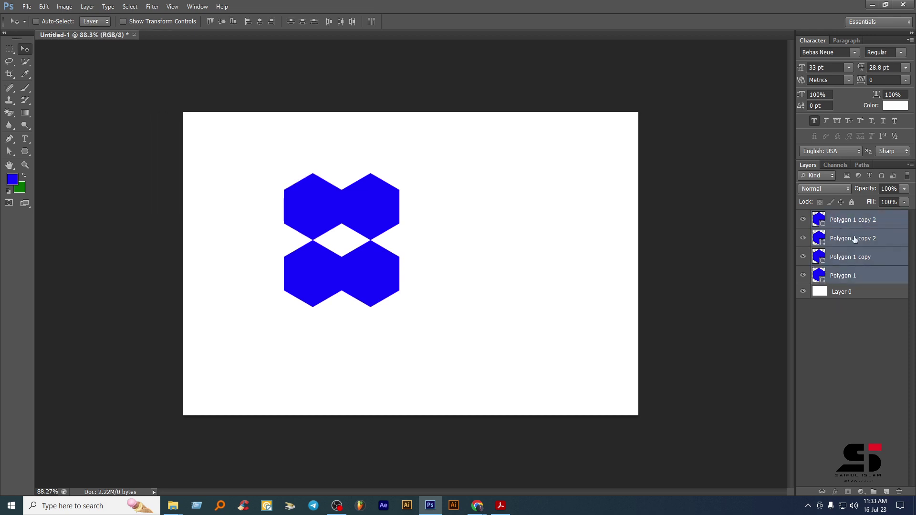
right_click(870, 219)
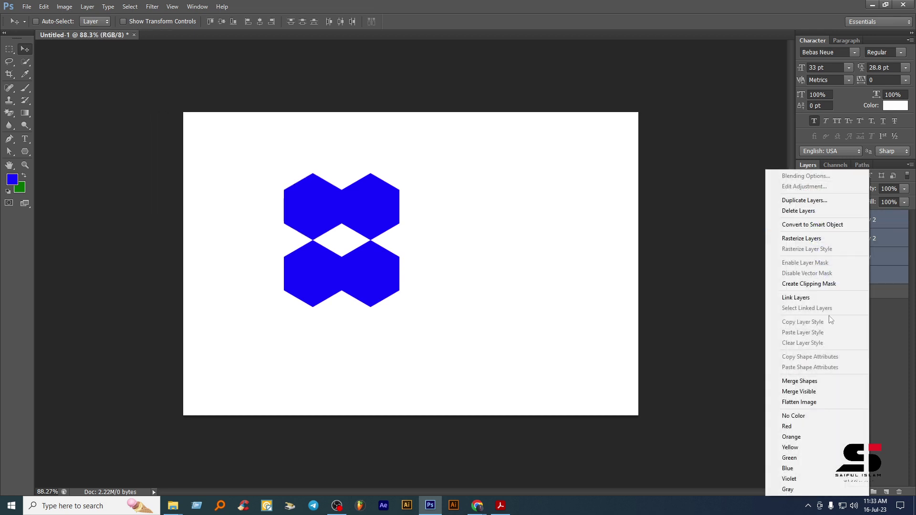
left_click(817, 381)
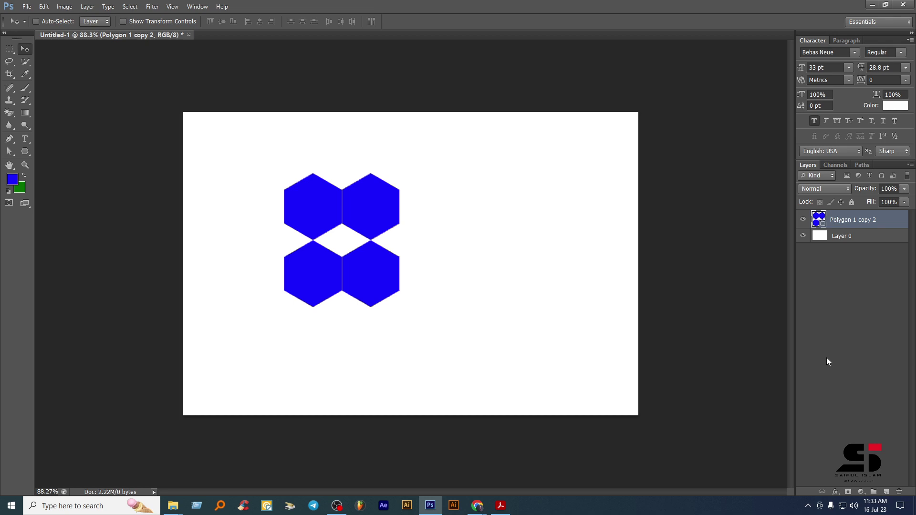
Step: Define the merged four-hexagon shape as a custom shape named 001 and delete its layer from the canvas
left_click(43, 7)
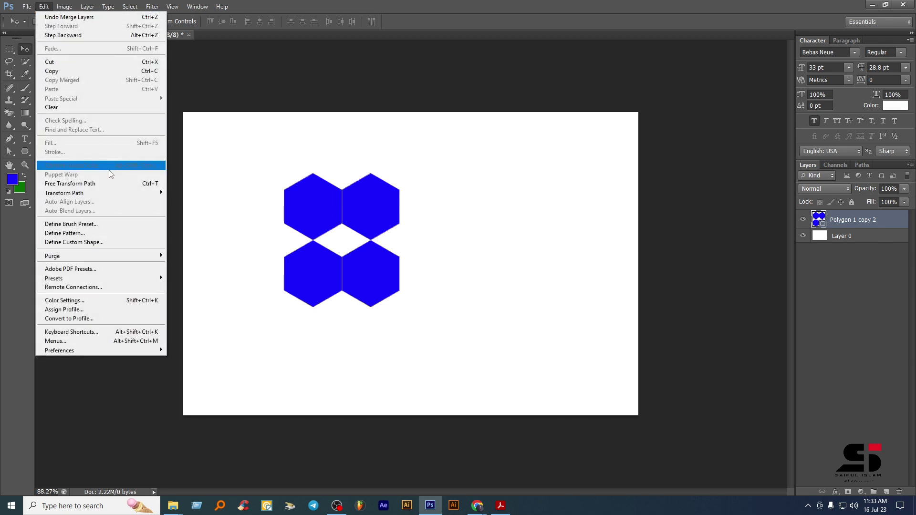
left_click(79, 243)
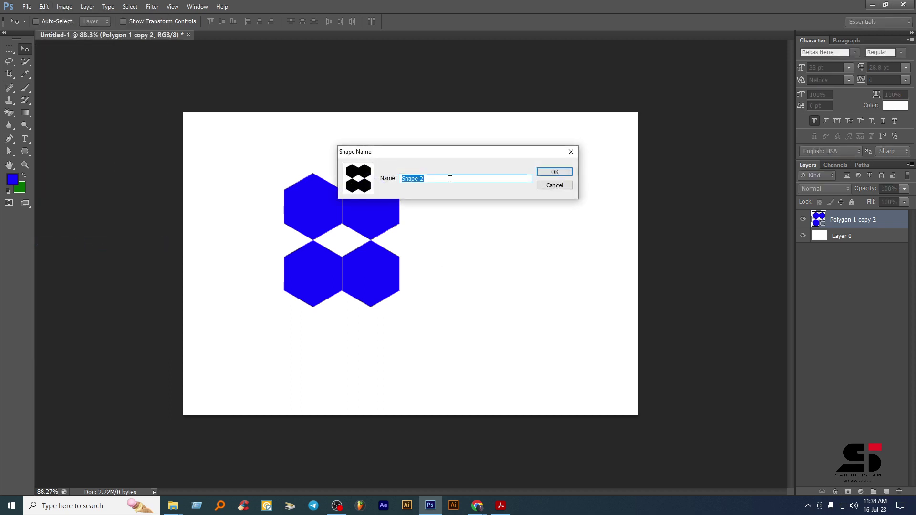
type("001")
left_click(554, 172)
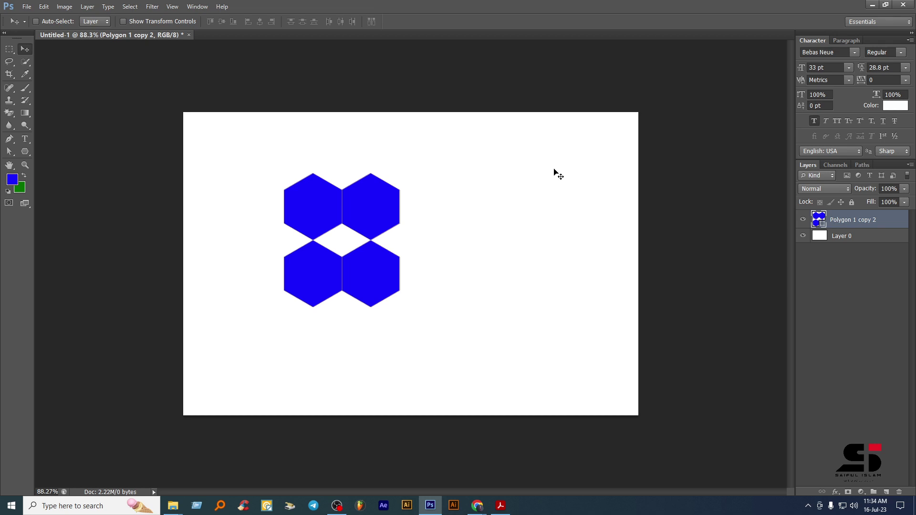
key("Delete")
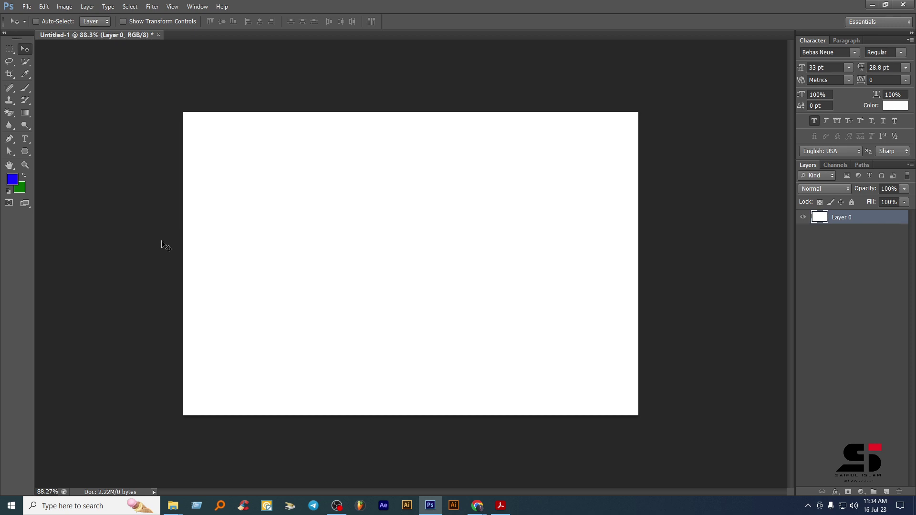
Step: Draw the saved four-hexagon custom shape near the canvas centre, about 276 px wide and 313 px high, and delete its layer
left_click(26, 151)
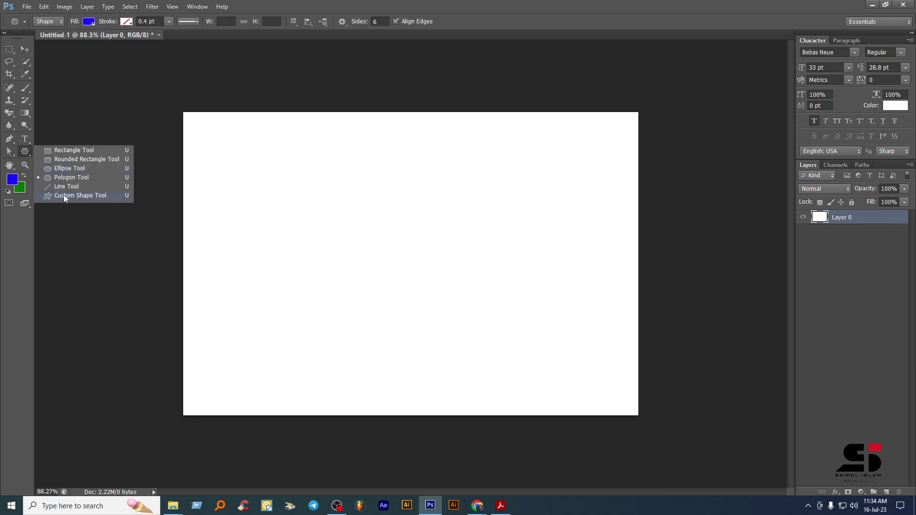
left_click(64, 194)
left_click(387, 22)
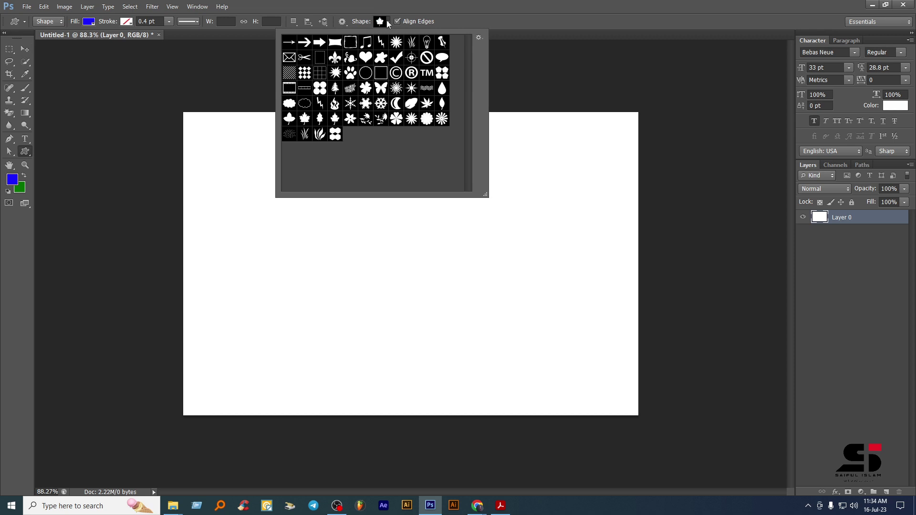
left_click(334, 137)
left_click(378, 270)
left_click_drag(343, 229, 460, 360)
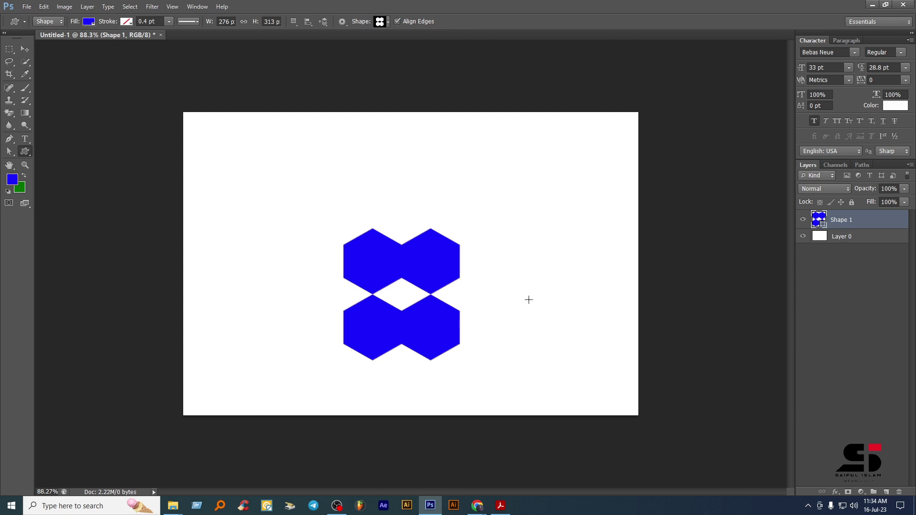
key("Delete")
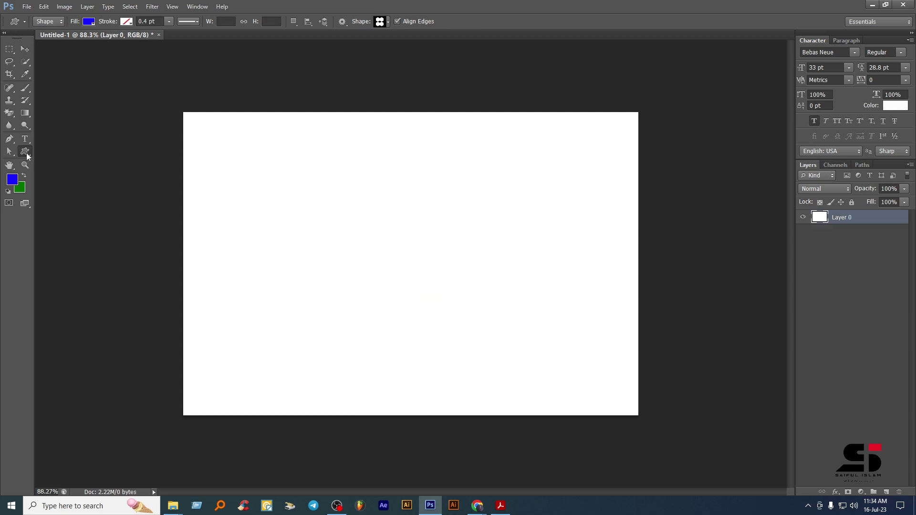
right_click(26, 153)
left_click(60, 150)
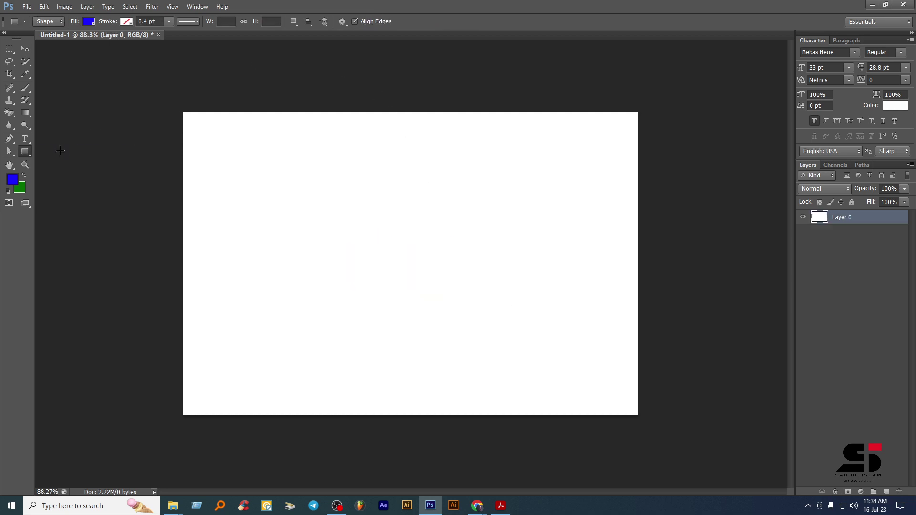
left_click(25, 48)
Step: Switch to the Class 05 outline PDF in Acrobat and mark the Blending options topic before returning to Photoshop
left_click(494, 505)
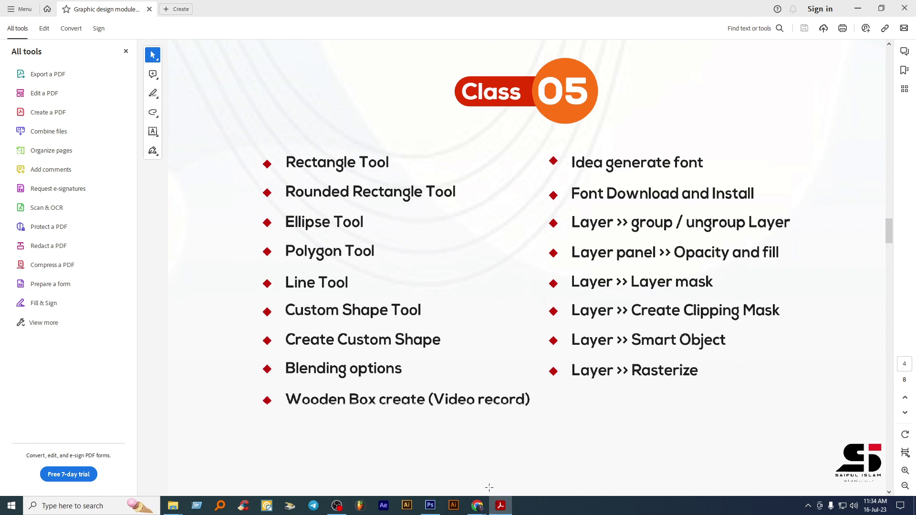
left_click_drag(253, 356, 407, 383)
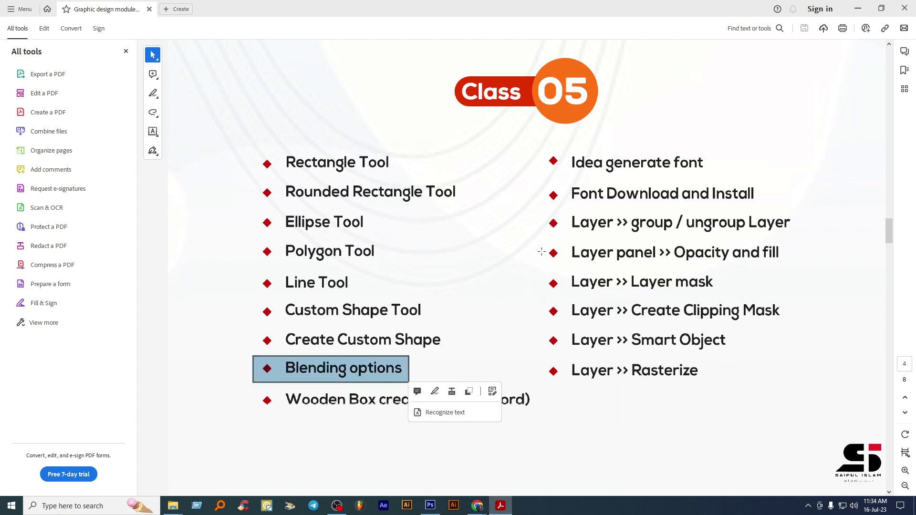
left_click(859, 8)
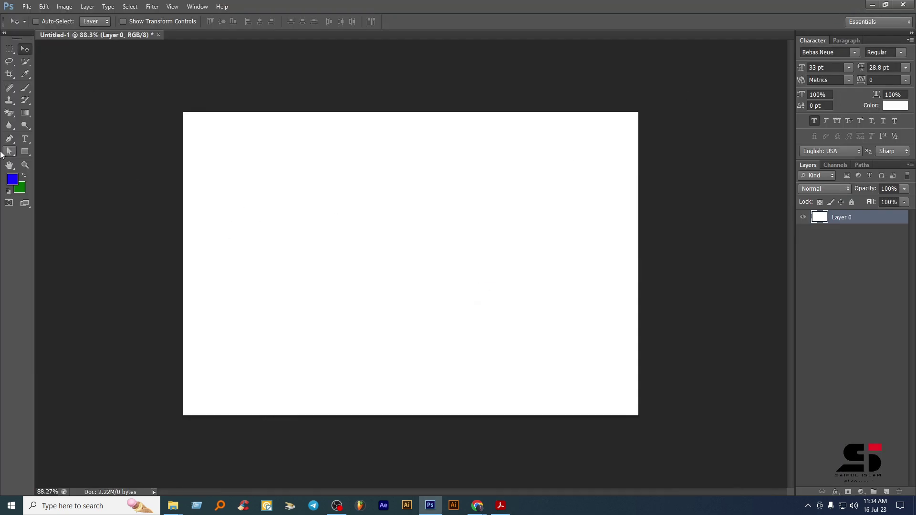
Step: Add the word "text" in the upper left part of the canvas and color it black (#000000)
left_click(25, 138)
left_click(258, 214)
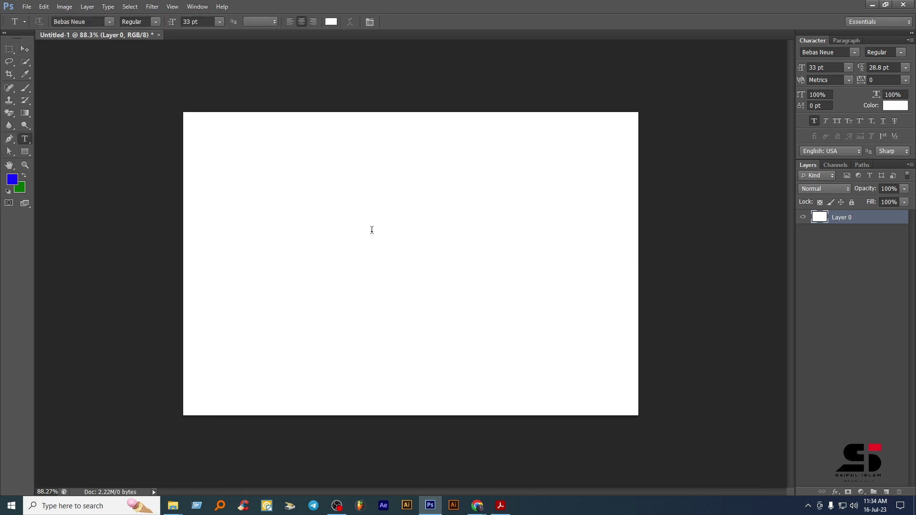
type("TE")
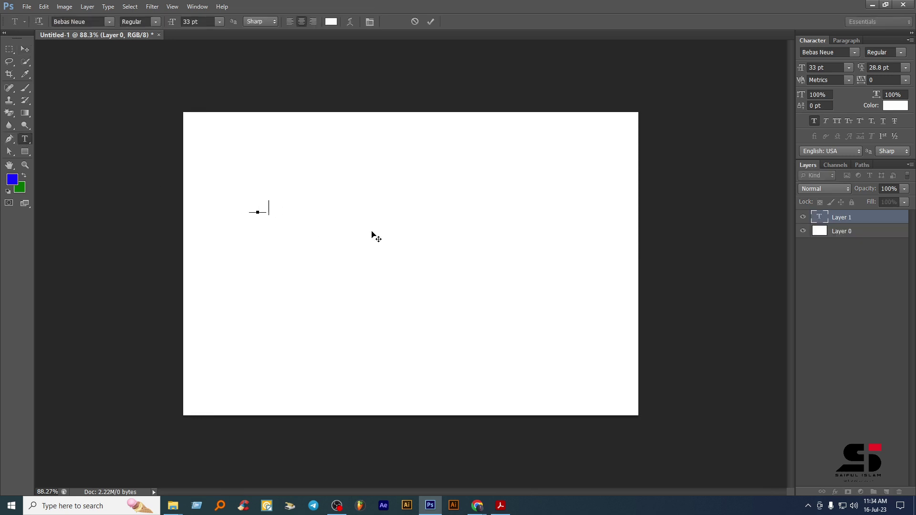
key("ctrl+a")
left_click(331, 22)
left_click_drag(572, 336, 525, 372)
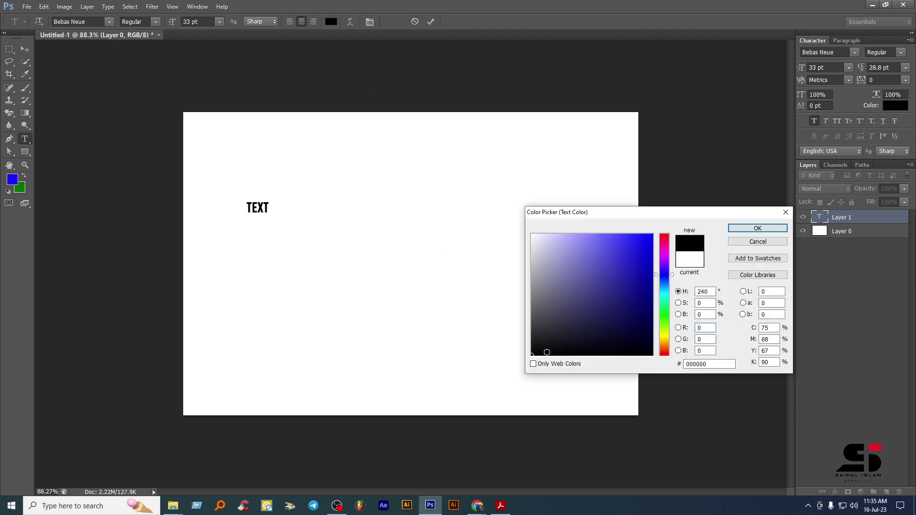
left_click(760, 228)
Step: Set the text's font to Montserrat Bold with All Caps on and Faux Bold off
left_click(843, 53)
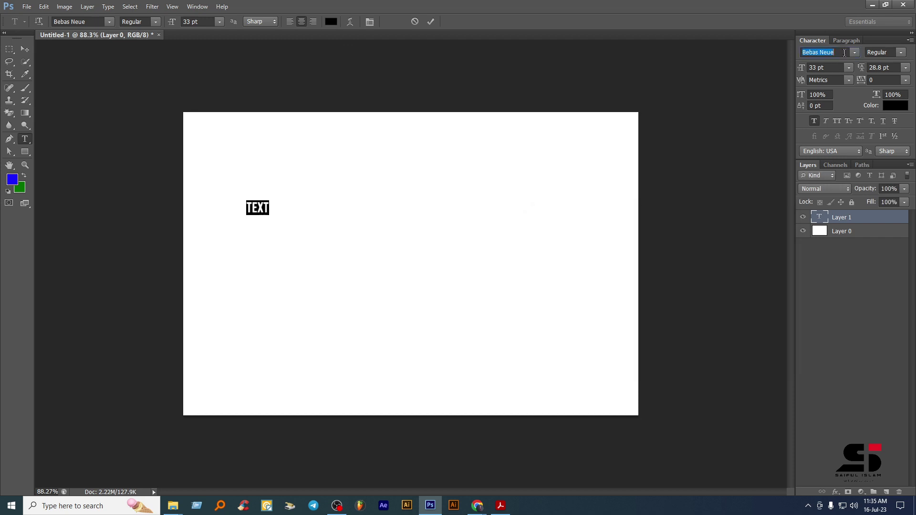
type("M")
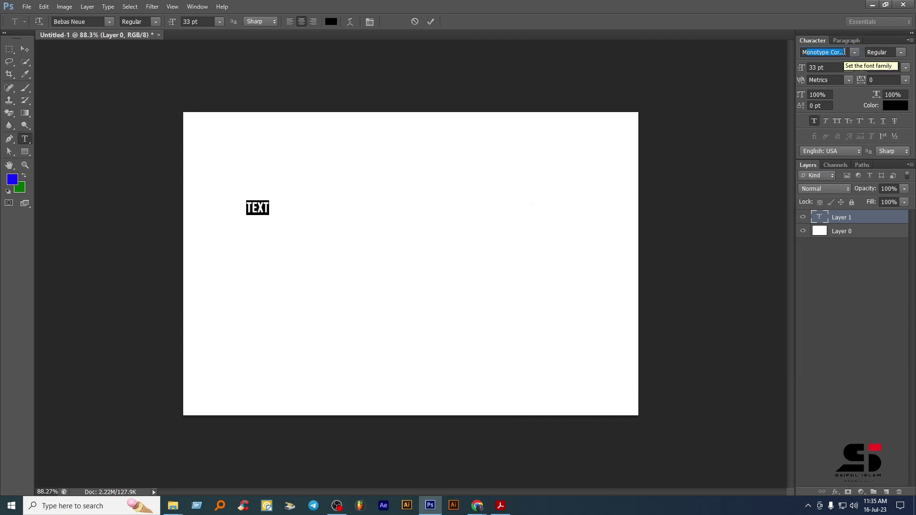
type("ontserrat")
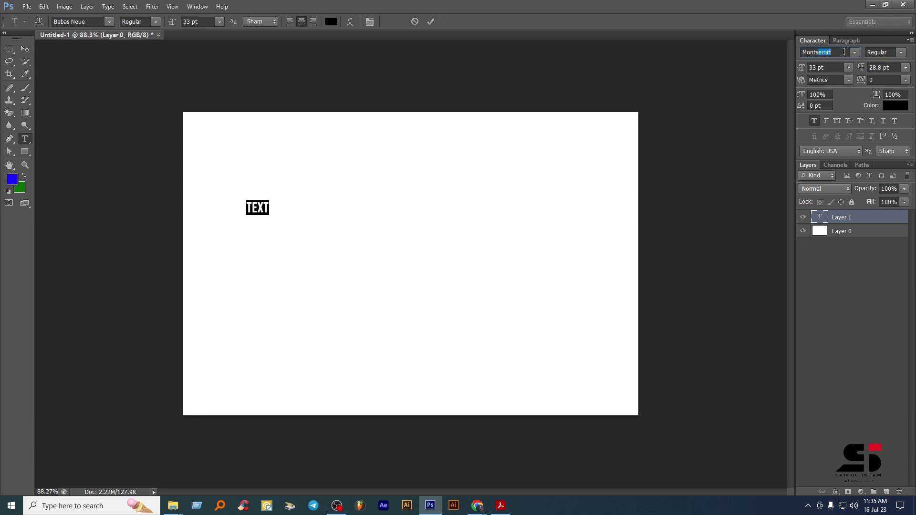
key("Return")
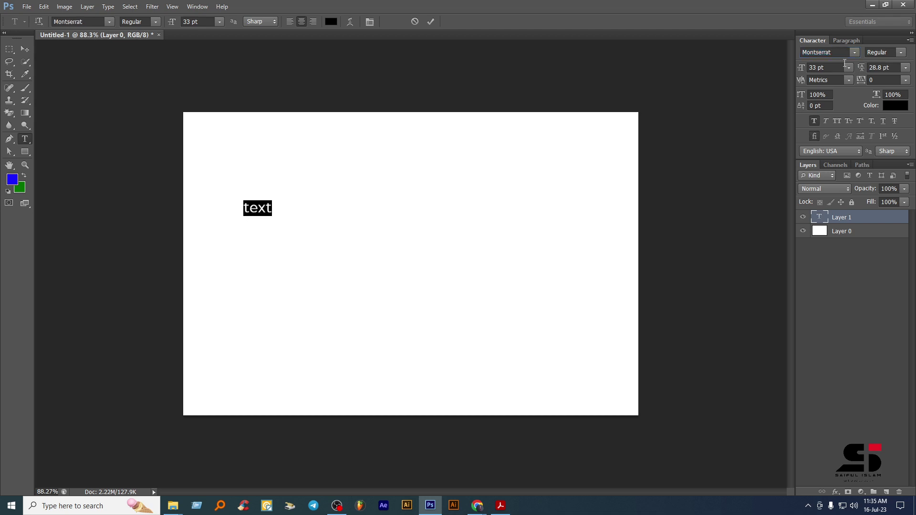
left_click(835, 121)
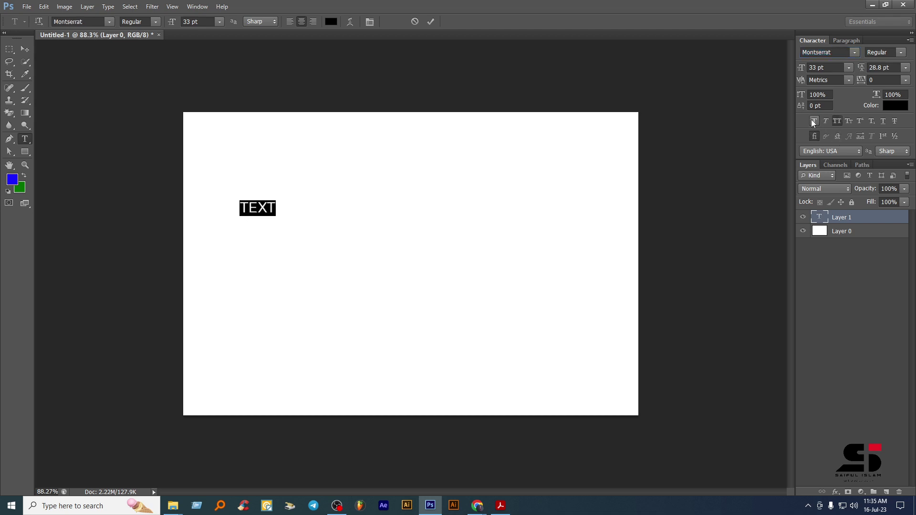
left_click(900, 52)
left_click(874, 171)
Step: Enlarge the text to 223 pt and move it fully onto the canvas, slightly left of centre
left_click(832, 67)
scroll(832, 66, "up", 20)
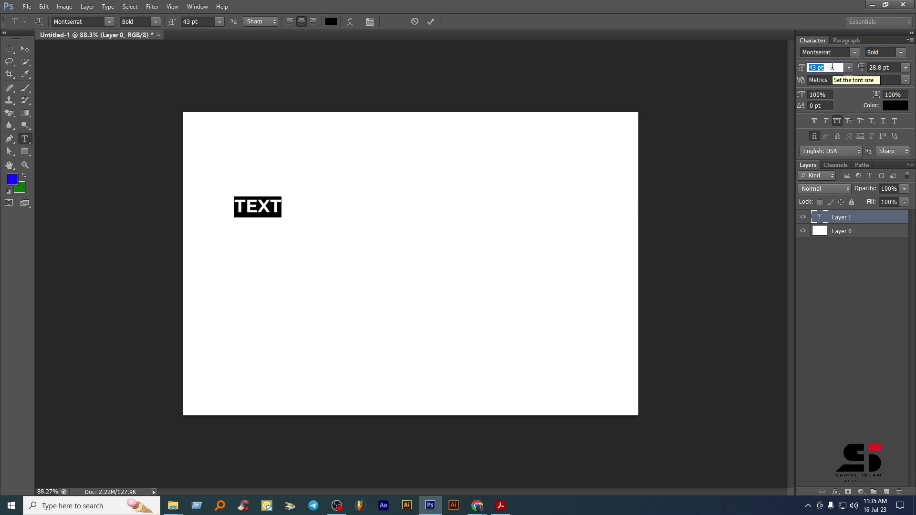
scroll(833, 66, "up", 12)
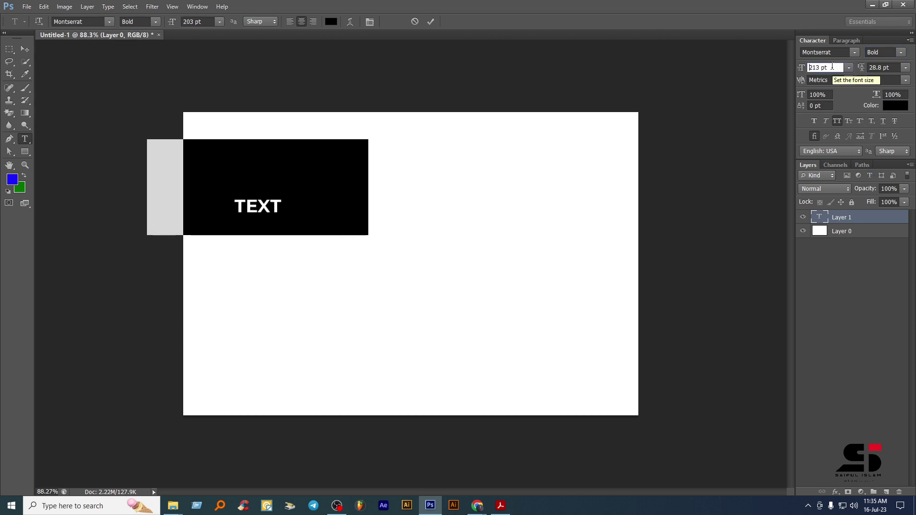
left_click(25, 50)
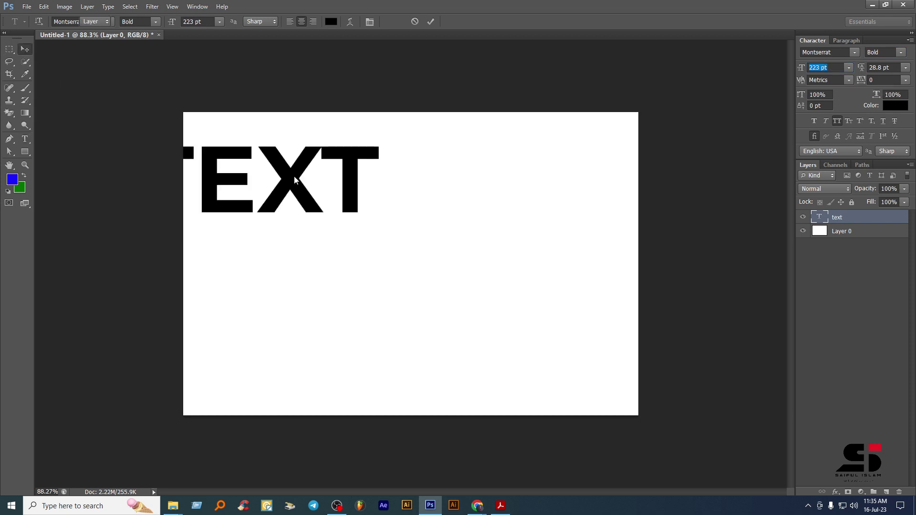
left_click_drag(294, 175, 374, 239)
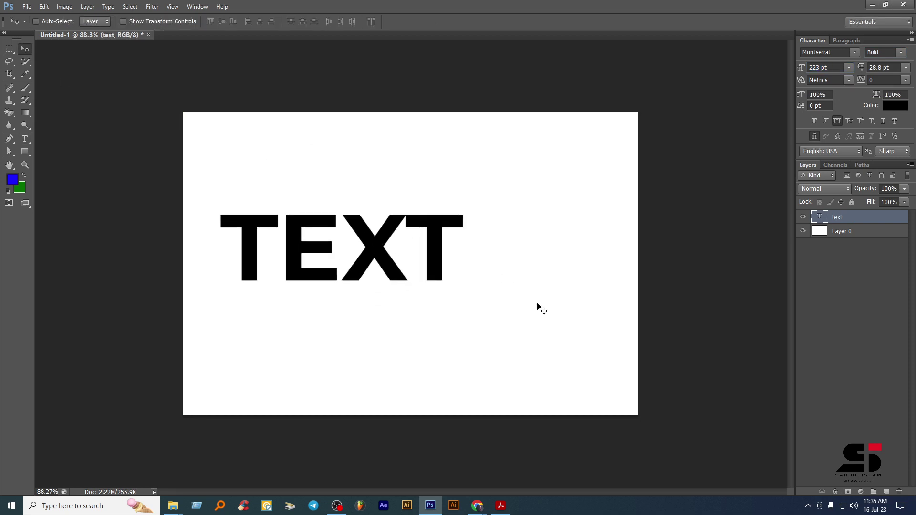
Step: Add Bevel & Emboss to the text layer, trying Outer Bevel before Inner Bevel, with depth 490%, size 10 px and soften 0 px
double_click(892, 219)
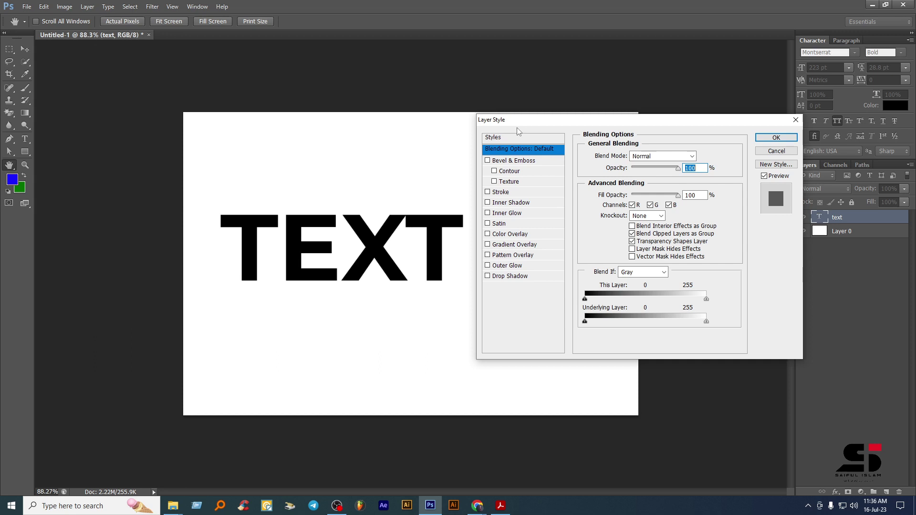
left_click(511, 162)
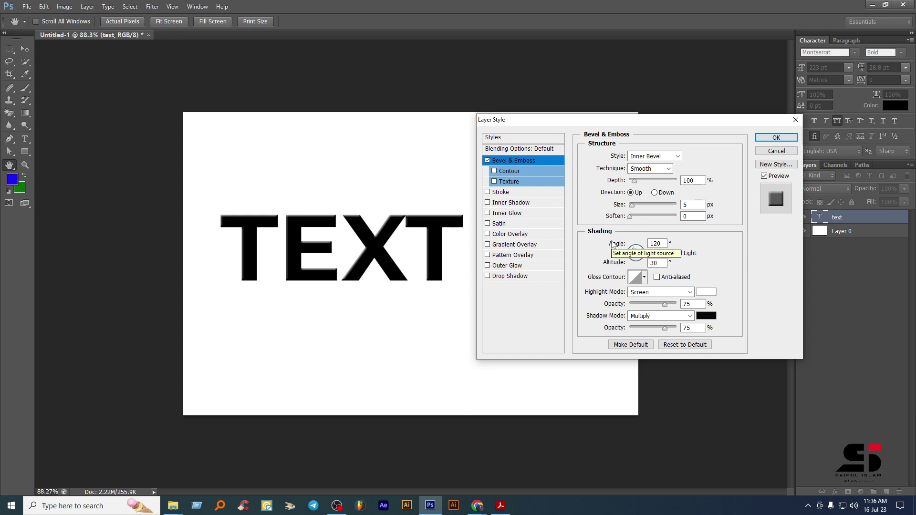
left_click(677, 156)
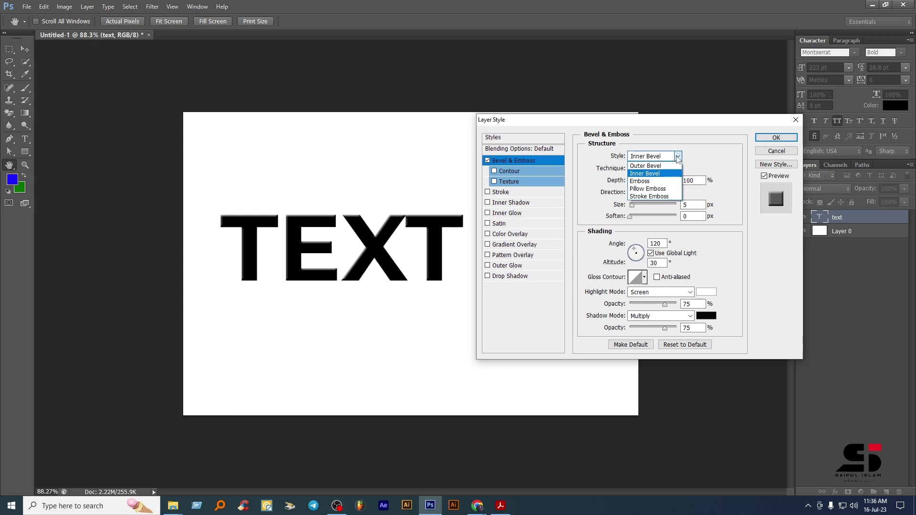
left_click(648, 166)
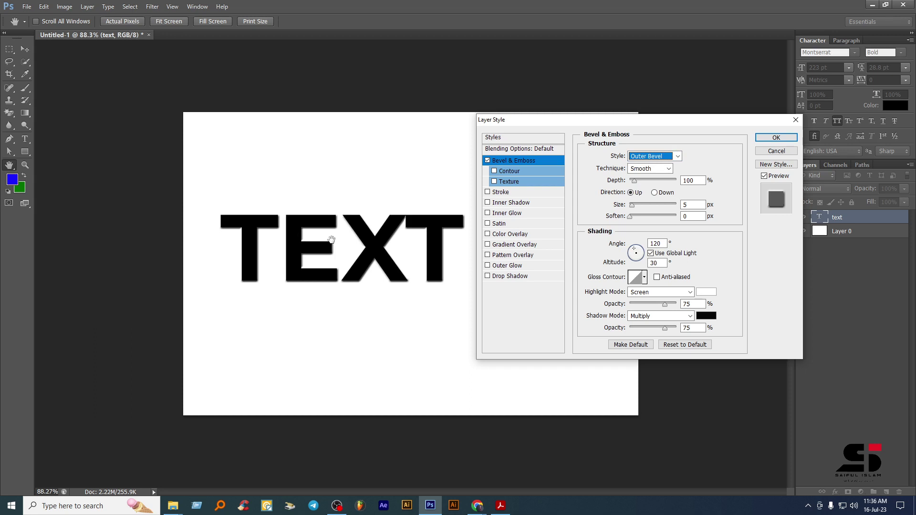
left_click(667, 158)
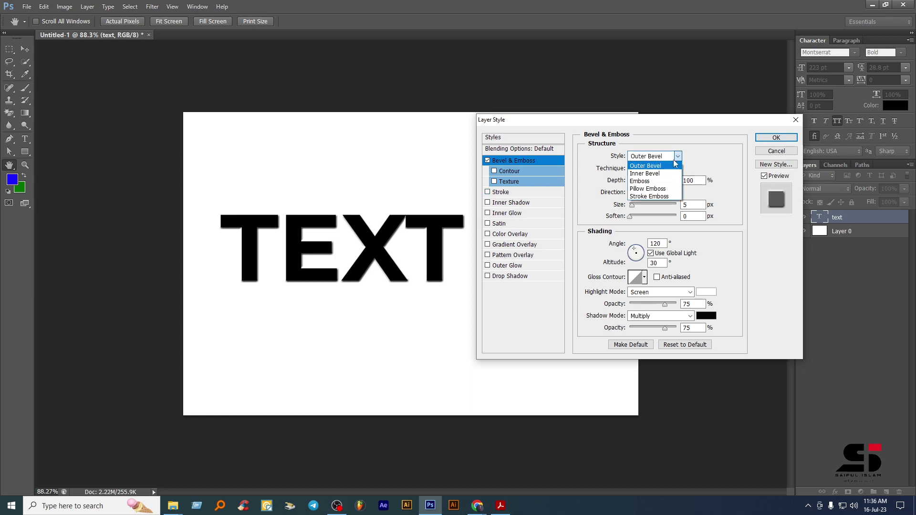
left_click(657, 176)
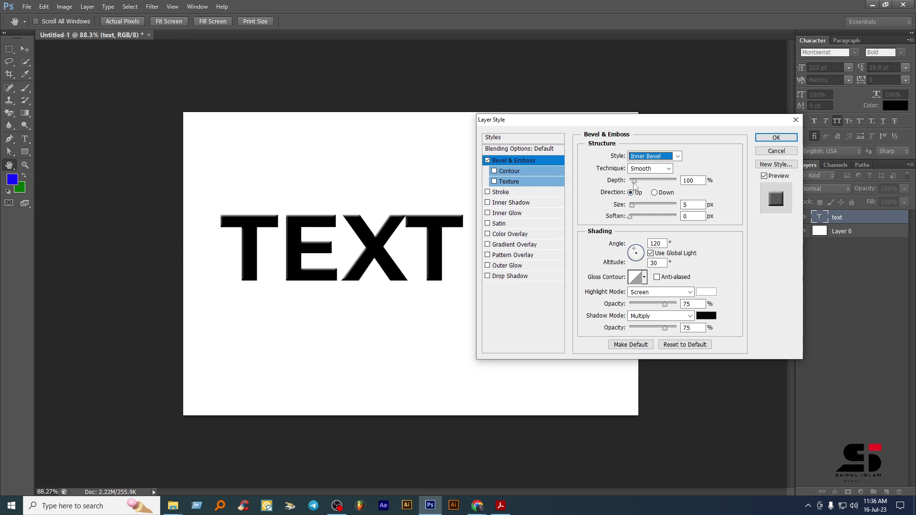
left_click_drag(637, 182, 634, 212)
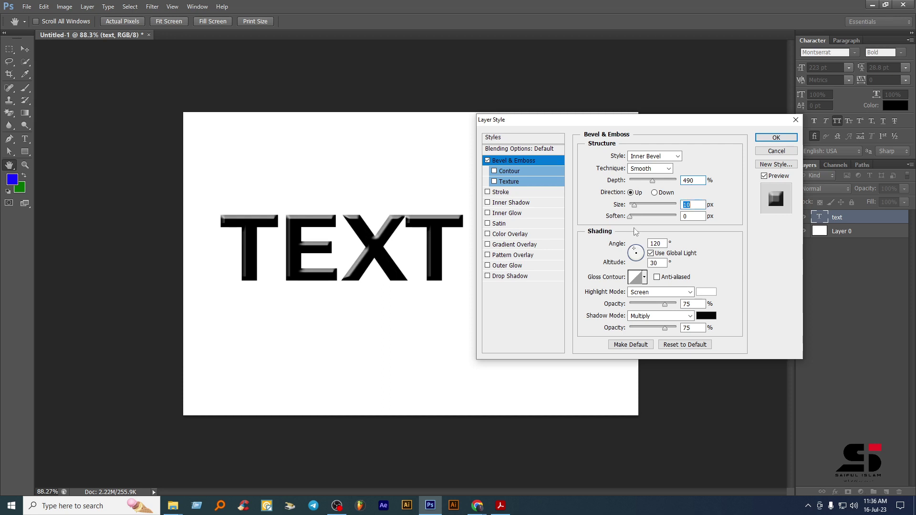
left_click_drag(630, 215, 485, 211)
Step: Try the Chisel Hard and Chisel Soft techniques on the text's bevel and set the technique back to Smooth
left_click(668, 168)
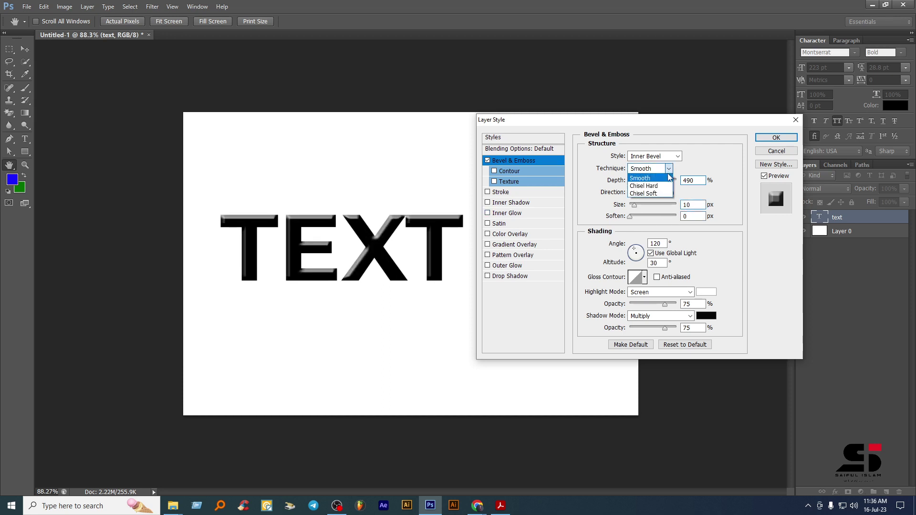
left_click(654, 186)
left_click(669, 169)
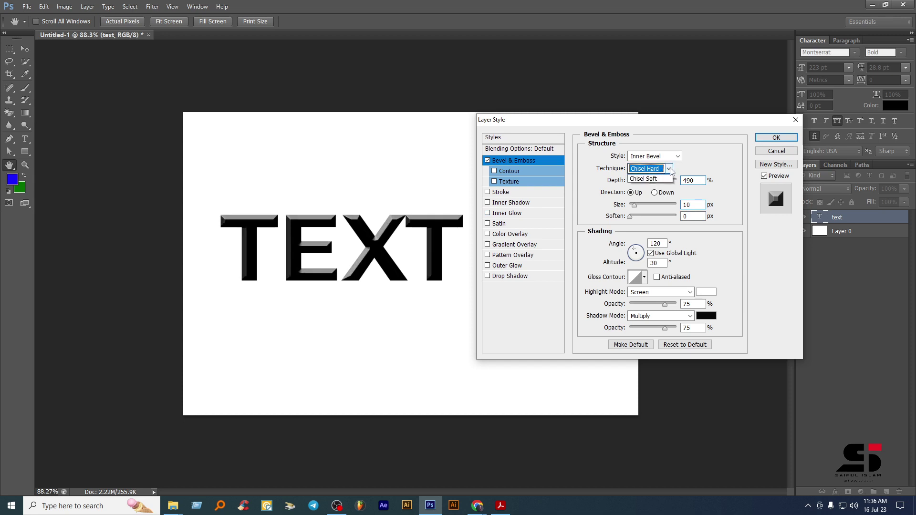
left_click(655, 196)
left_click(669, 169)
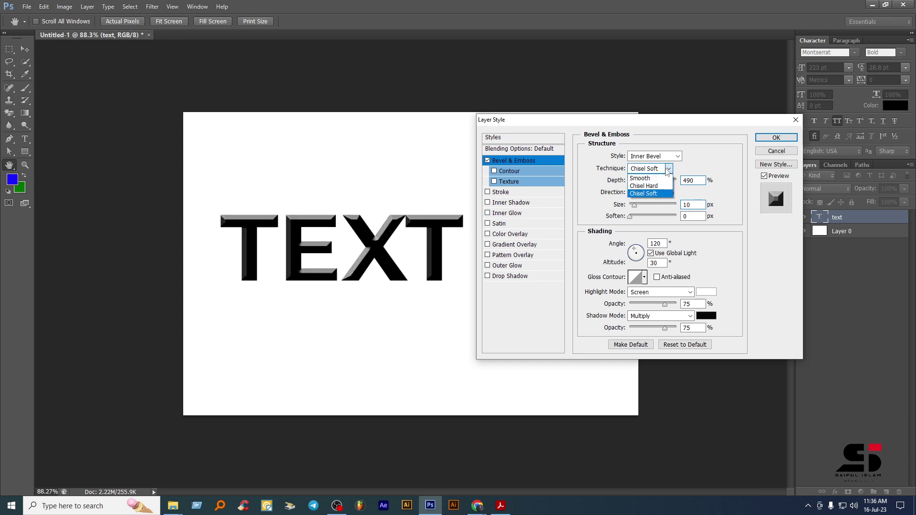
left_click(654, 178)
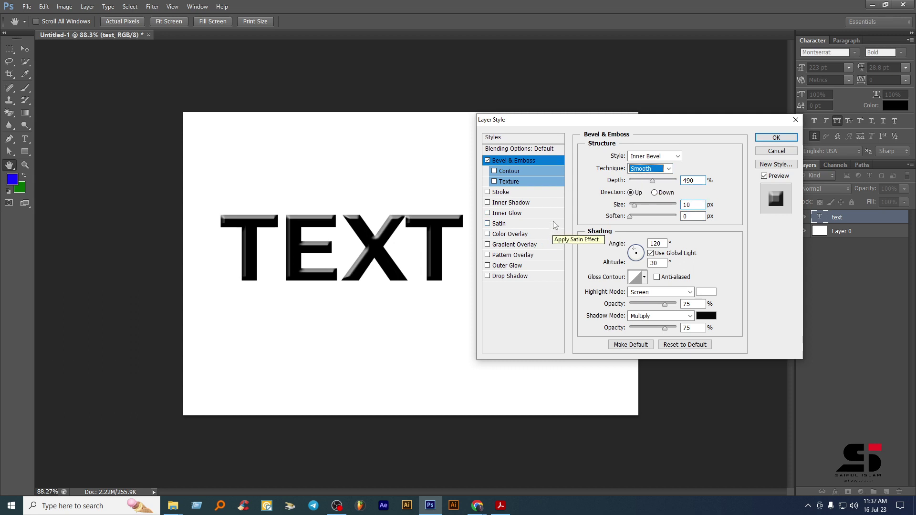
Step: Enable Contour for the text's bevel and try the V-shaped inverted contour and the two cove-like curved contours
left_click(516, 172)
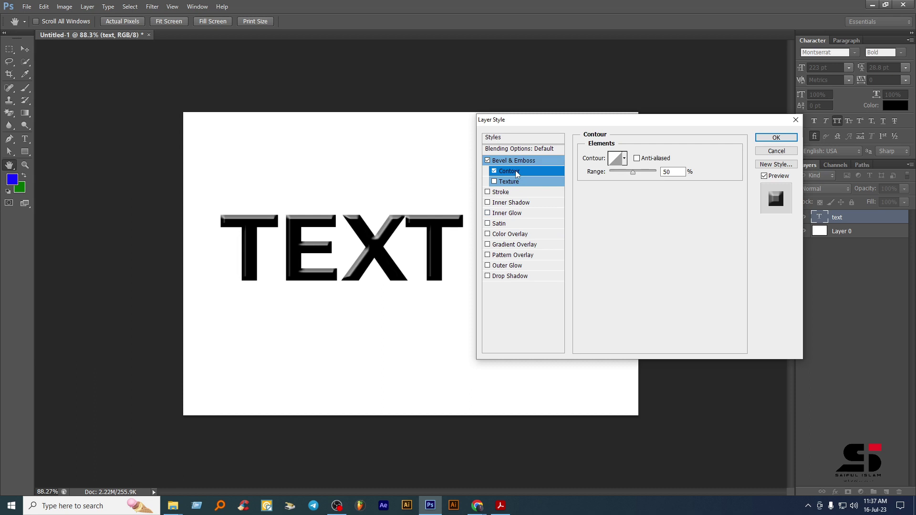
left_click_drag(525, 120, 611, 121)
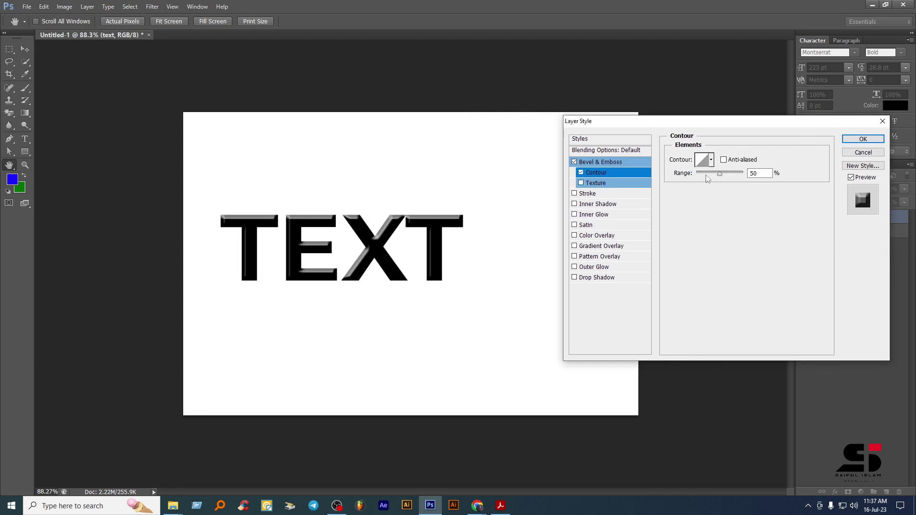
left_click(711, 159)
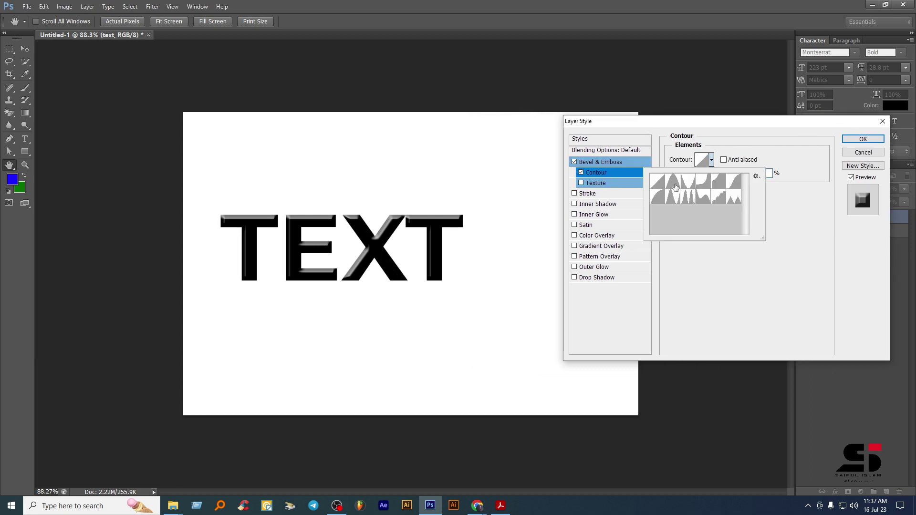
left_click(672, 181)
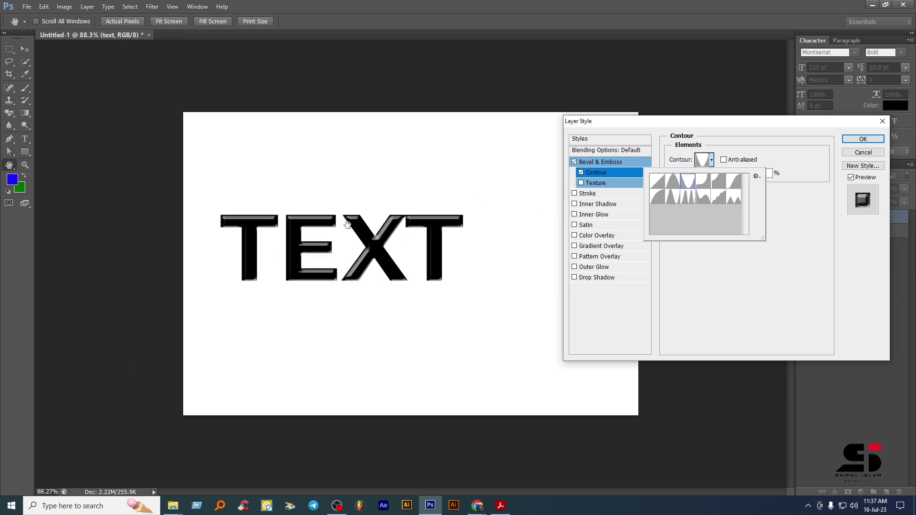
left_click(703, 183)
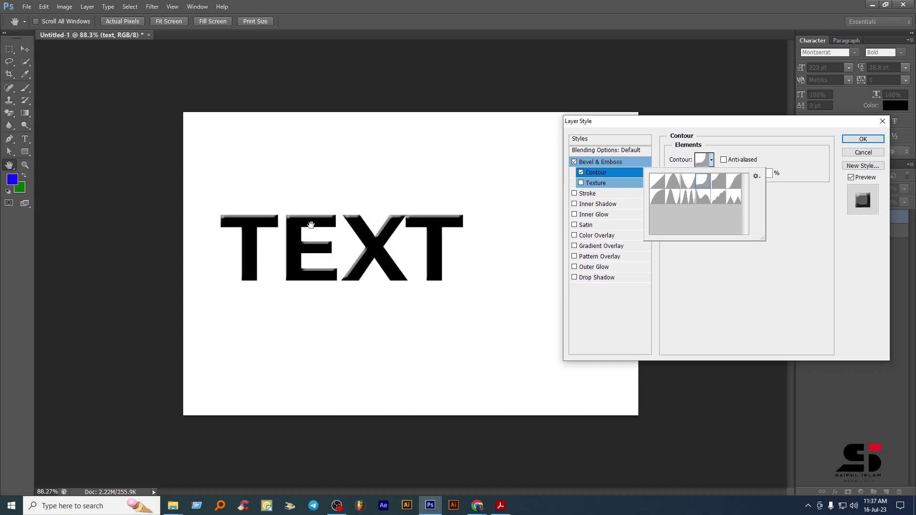
left_click(718, 181)
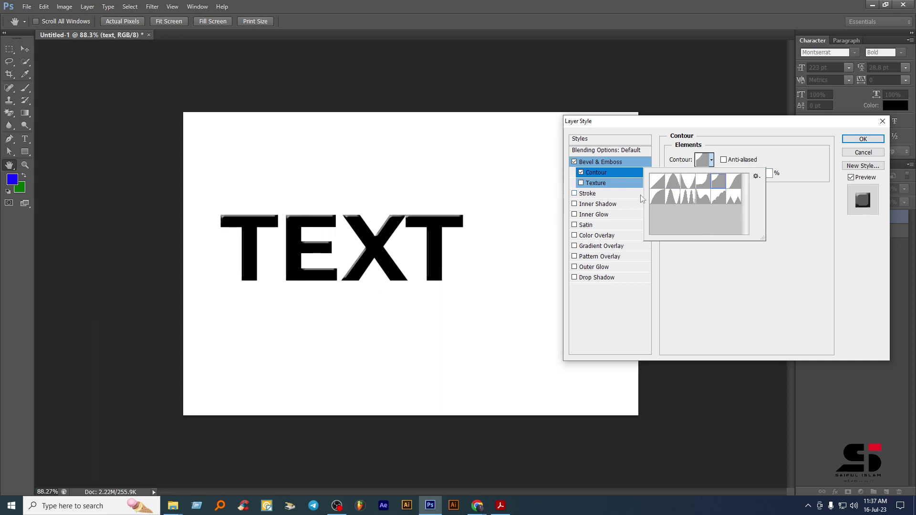
Step: Try the half-round, ring, double-ring and rolling-slope contours on the bevel, restore the linear contour and turn Contour off
left_click(661, 198)
left_click(672, 200)
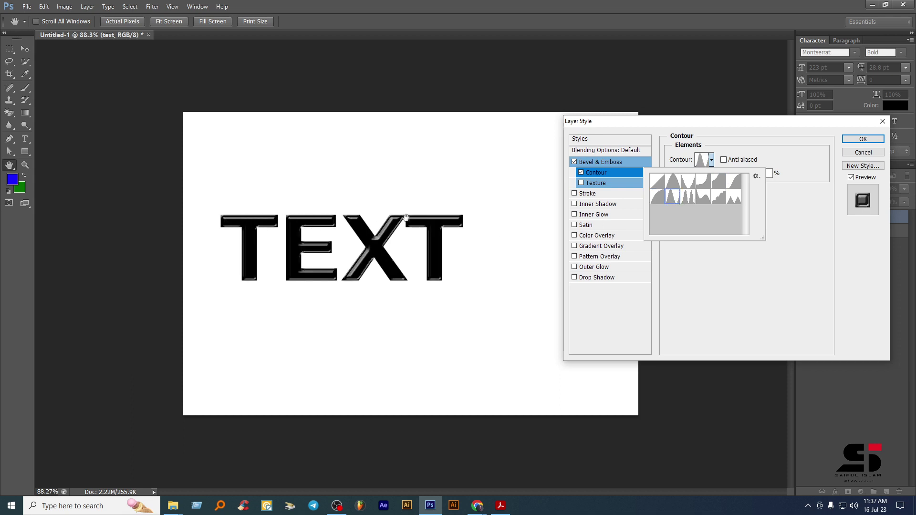
left_click(684, 200)
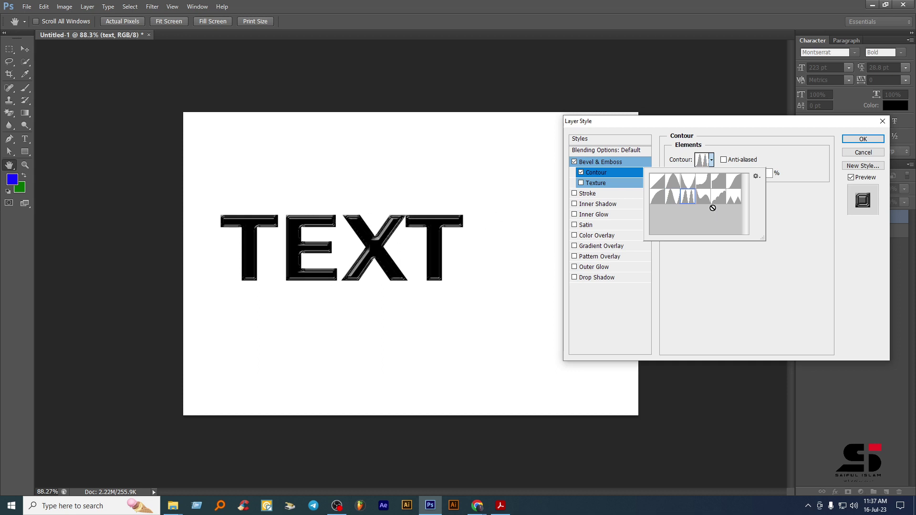
left_click(706, 199)
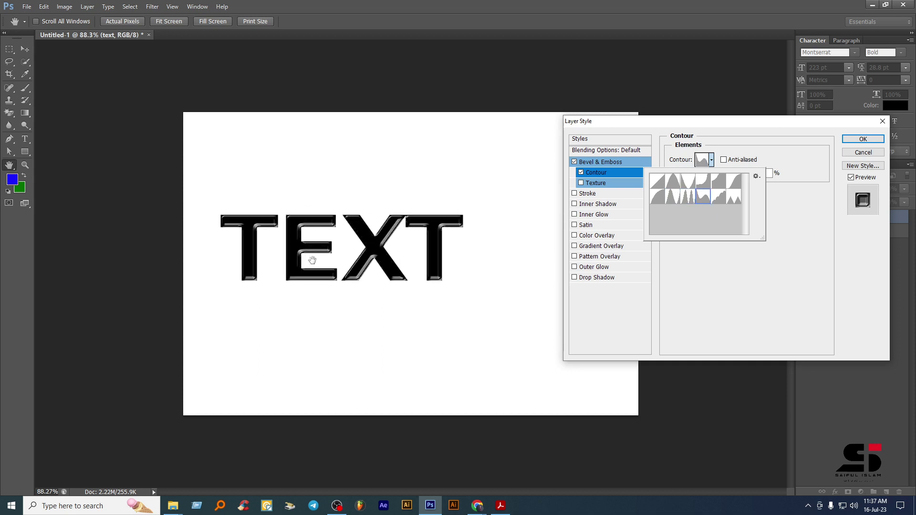
left_click(661, 183)
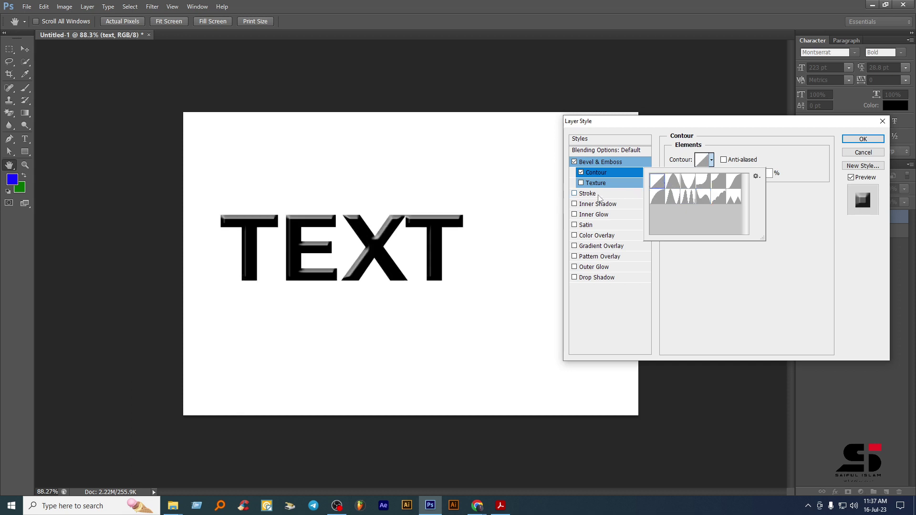
left_click(584, 180)
left_click(580, 172)
Step: Enable Texture for the text's bevel, try the dark green and brown patterns, and turn Texture off
left_click(581, 183)
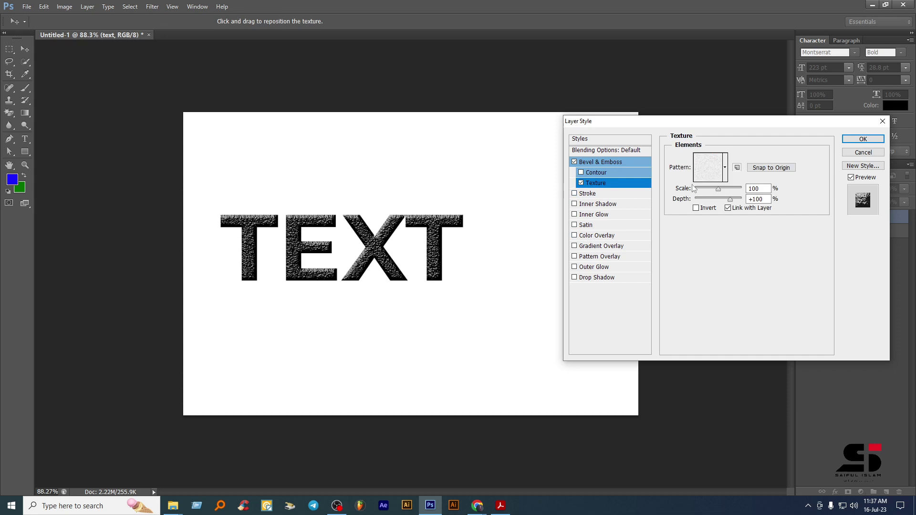
left_click(725, 168)
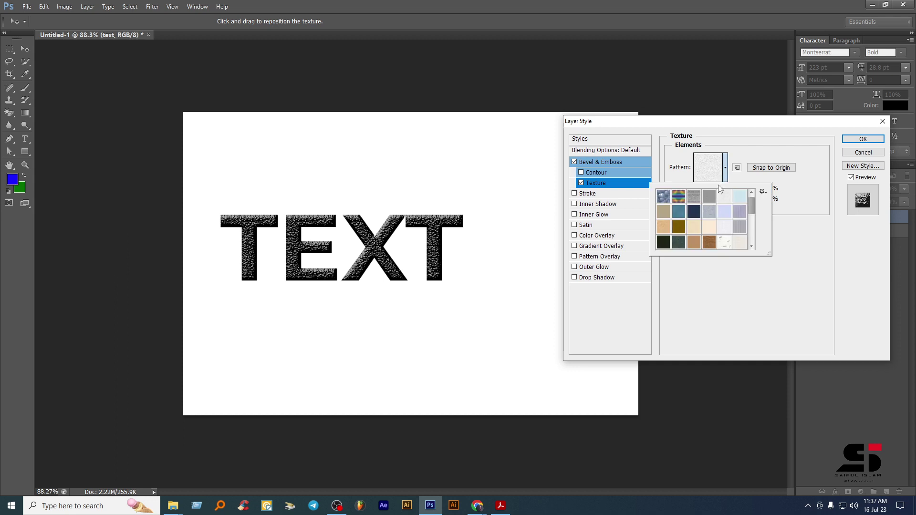
left_click(681, 245)
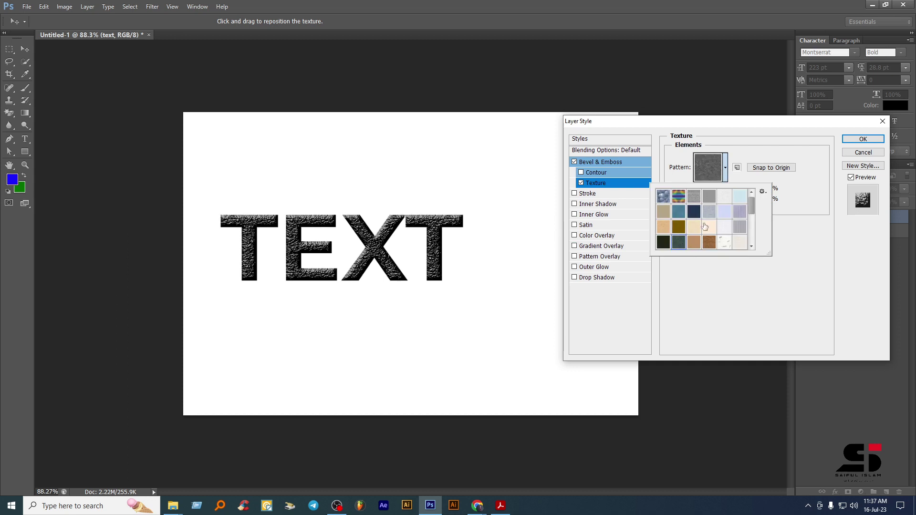
left_click(705, 244)
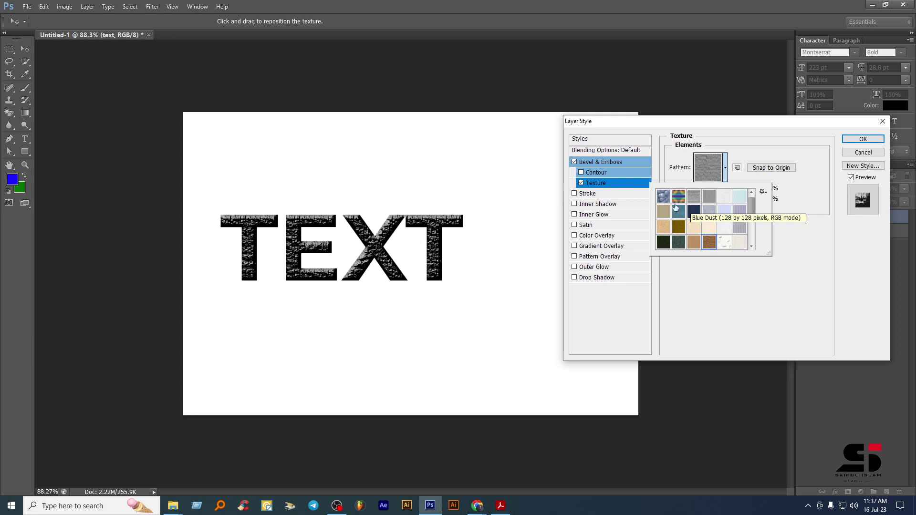
left_click(581, 183)
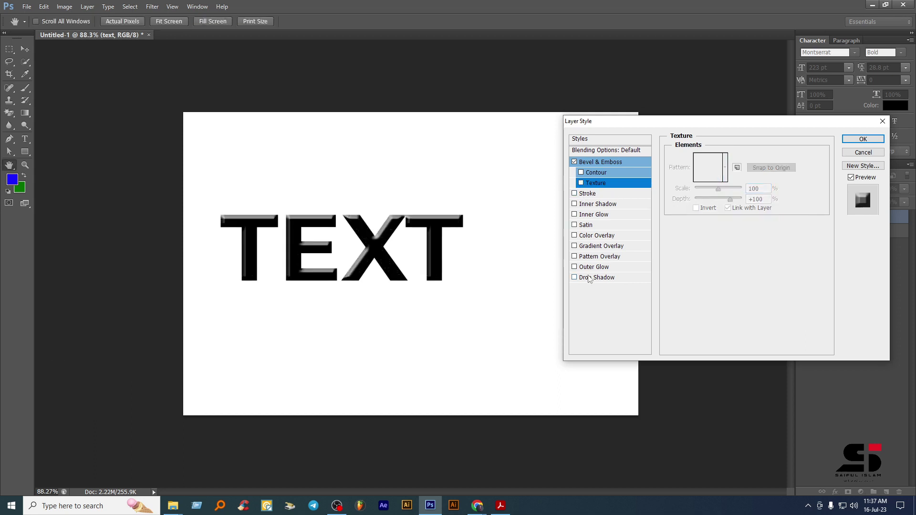
Step: Try Pattern Overlay on the text with the gold, dark green, tan, cream and brown patterns, and turn the overlay off
left_click(590, 258)
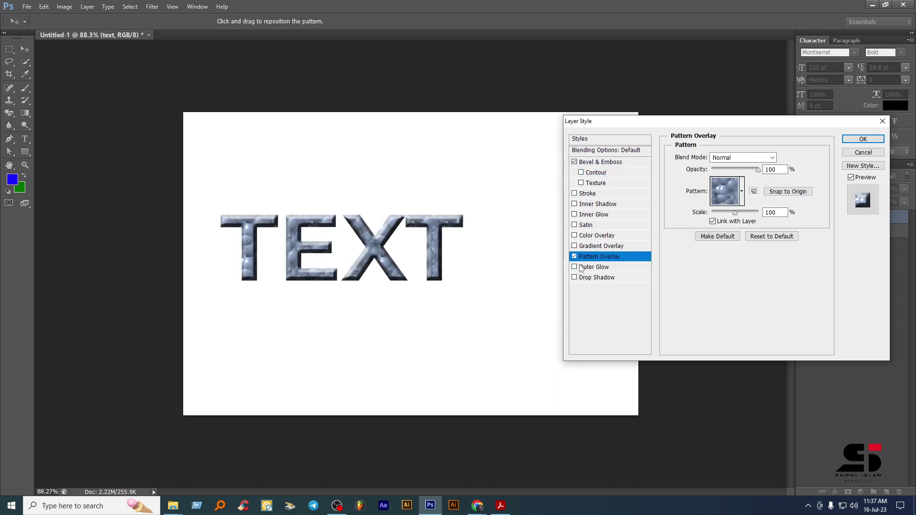
left_click(741, 191)
left_click(695, 253)
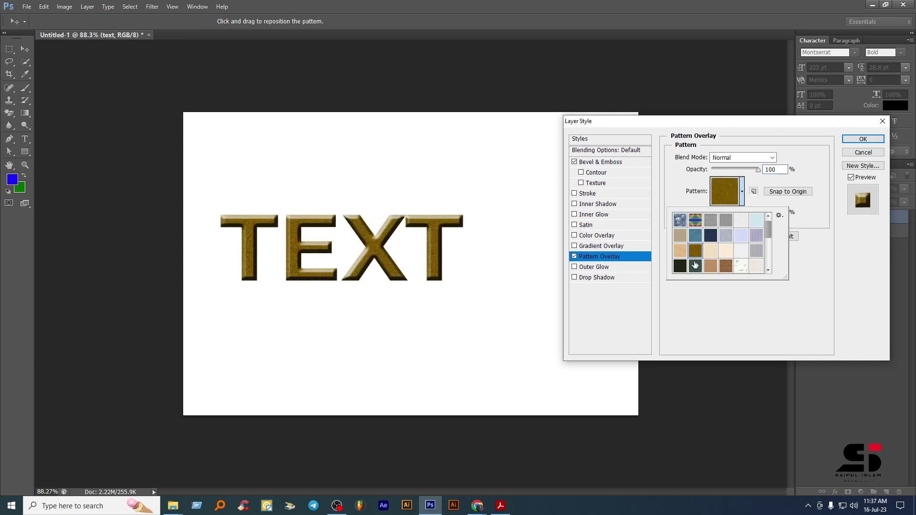
left_click(696, 270)
left_click(711, 266)
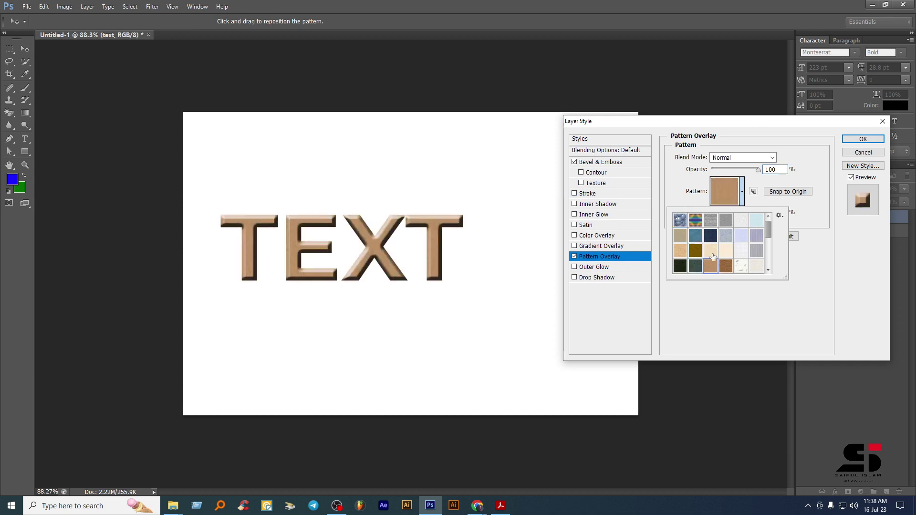
left_click(711, 250)
left_click(725, 251)
left_click(726, 266)
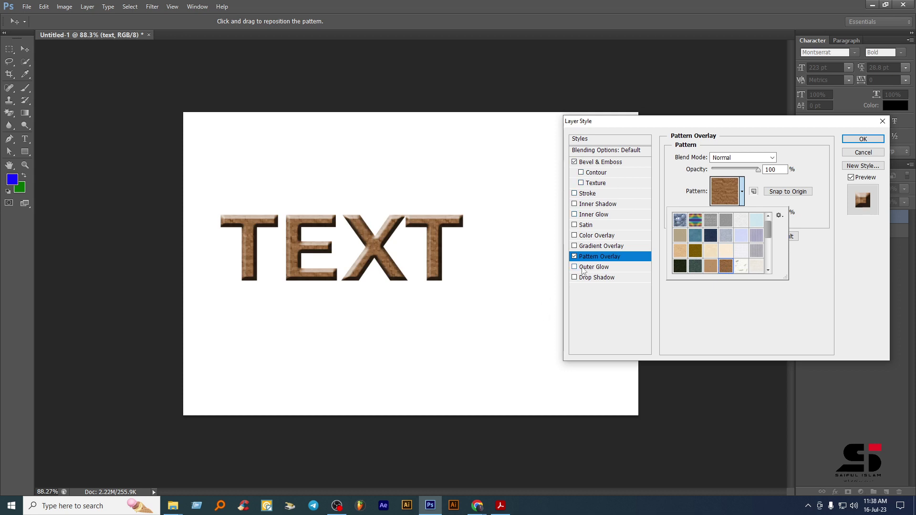
left_click(575, 257)
left_click(574, 257)
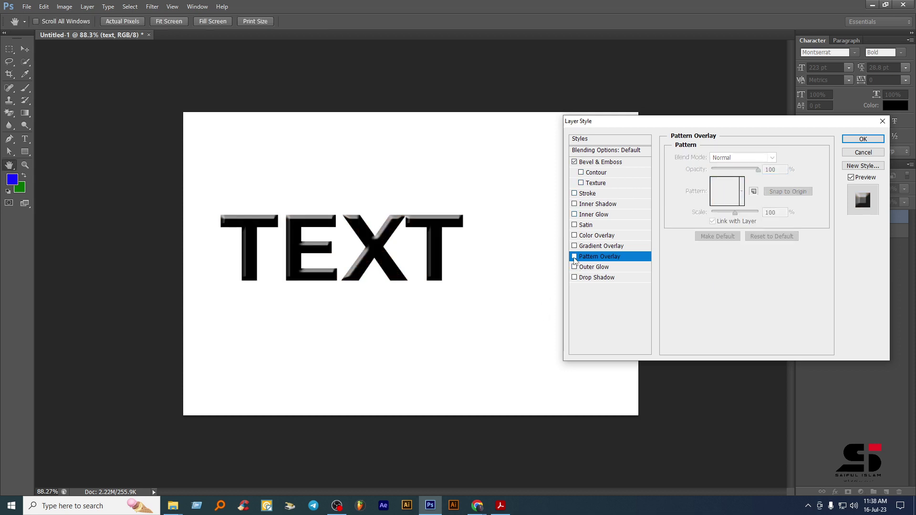
Step: Add a Stroke effect to the text and set its colour to bright red
left_click(575, 193)
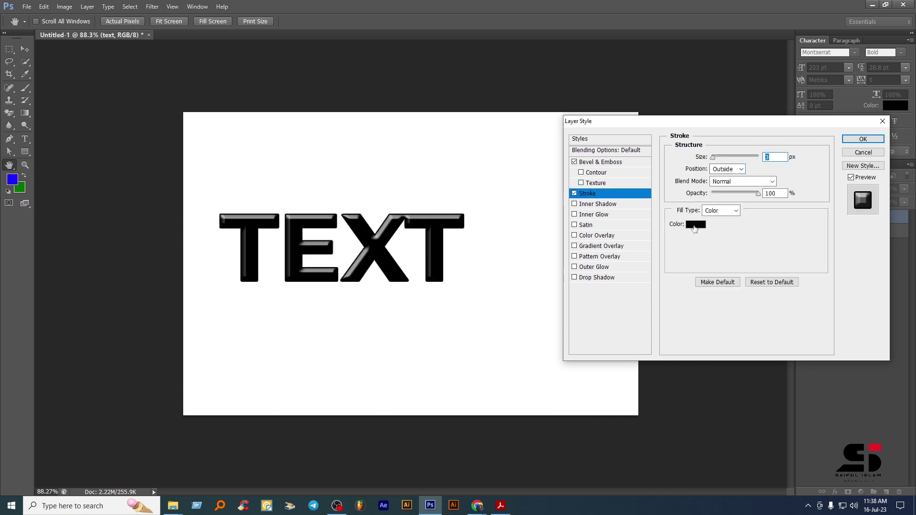
left_click(695, 228)
left_click_drag(671, 243, 665, 215)
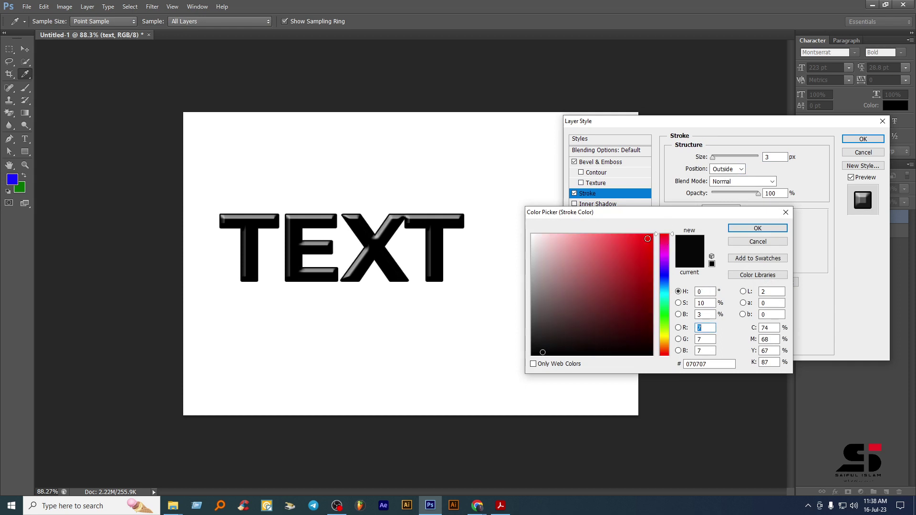
left_click(648, 239)
left_click(740, 228)
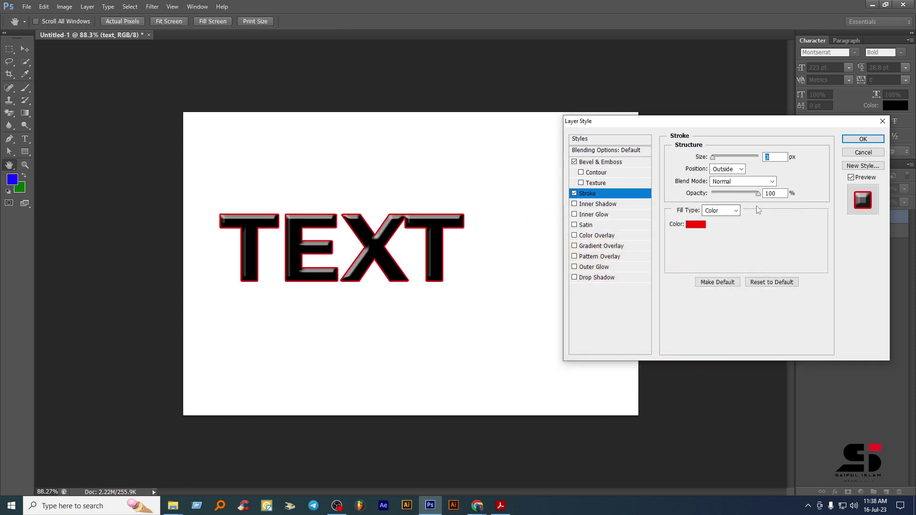
Step: Adjust the text's red stroke to a size of 2 px, keeping its opacity at 100%
mouse_move(758, 196)
left_mouse_down()
mouse_move(700, 205)
mouse_move(782, 200)
left_mouse_up()
mouse_move(713, 161)
left_mouse_down()
mouse_move(721, 162)
mouse_move(711, 162)
left_mouse_up()
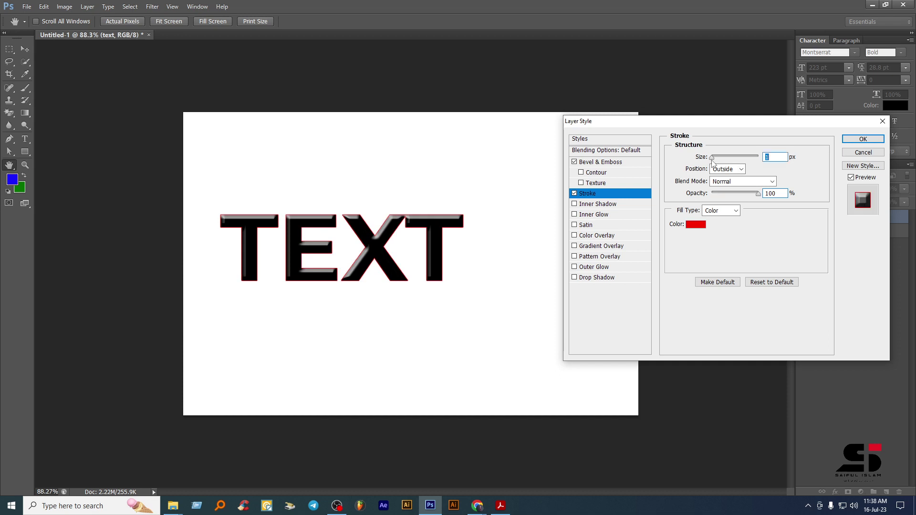
left_click_drag(712, 162, 714, 162)
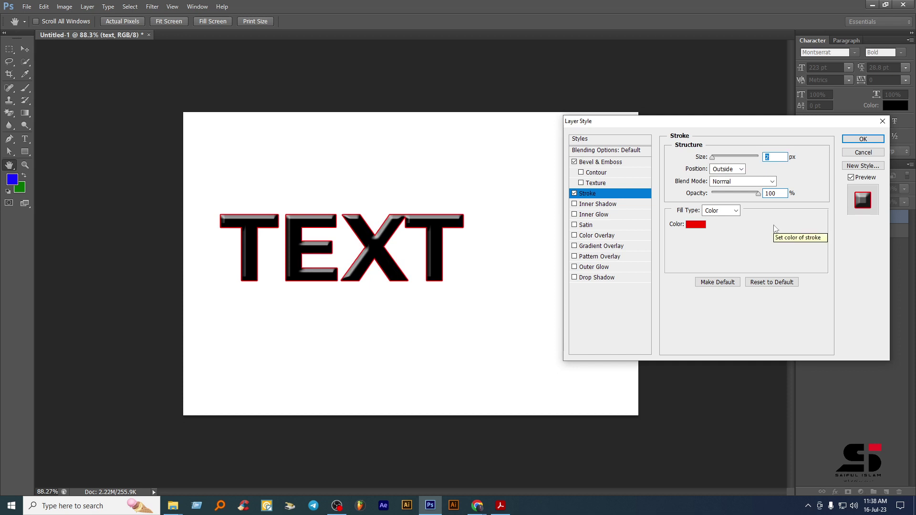
Step: Try the Inside and Center positions for the text's stroke and set the position back to Outside
left_click(741, 170)
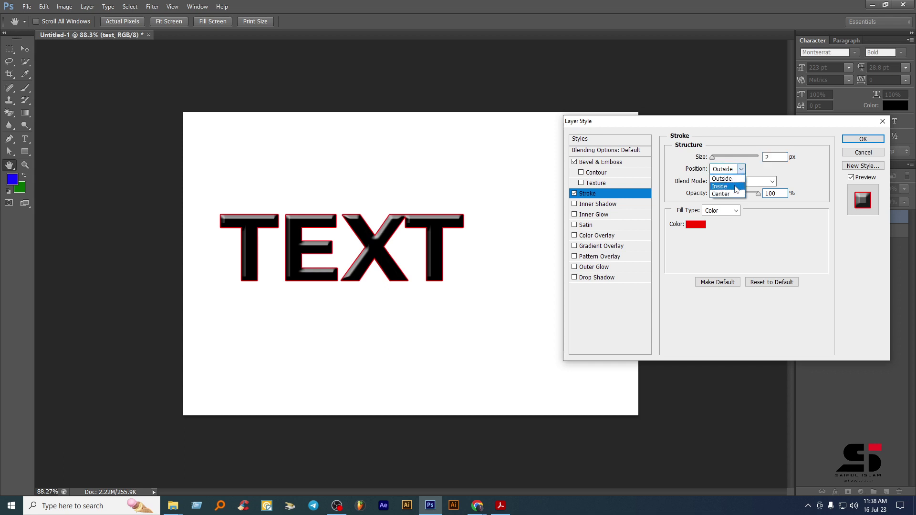
left_click(736, 186)
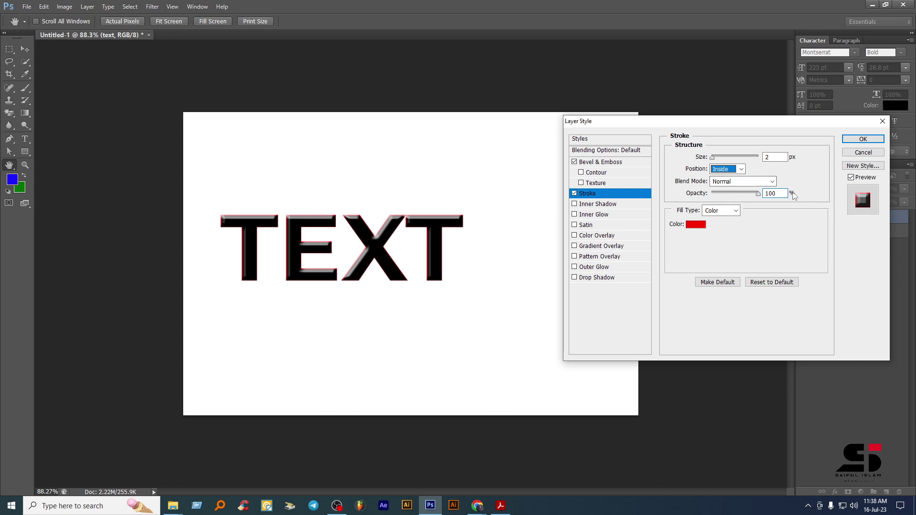
left_click(741, 169)
left_click(729, 194)
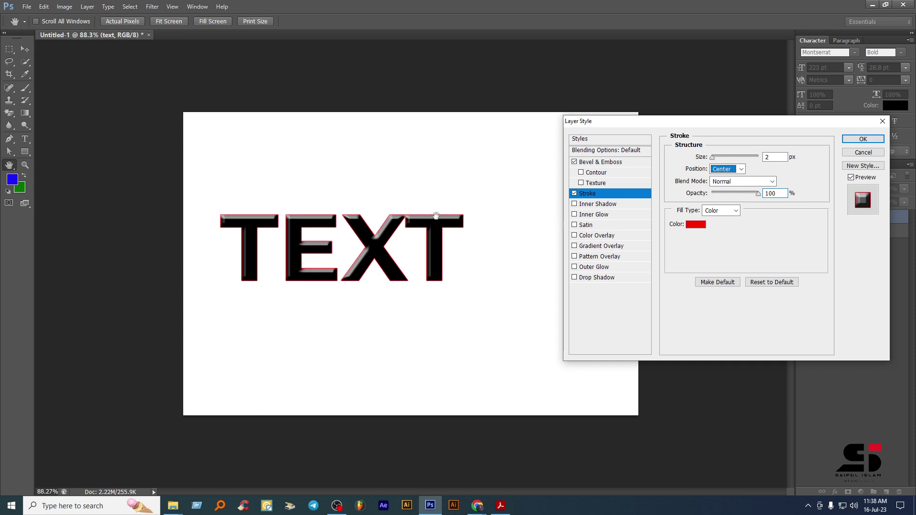
left_click(741, 169)
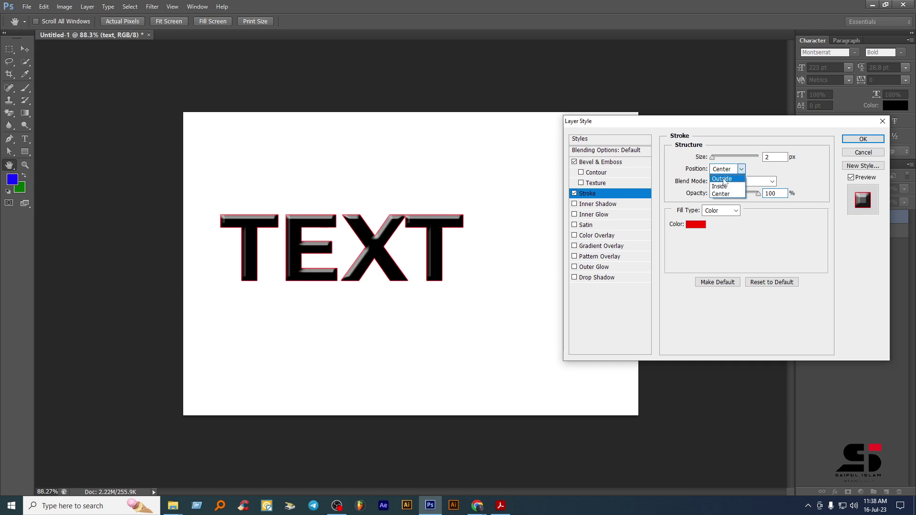
left_click(722, 179)
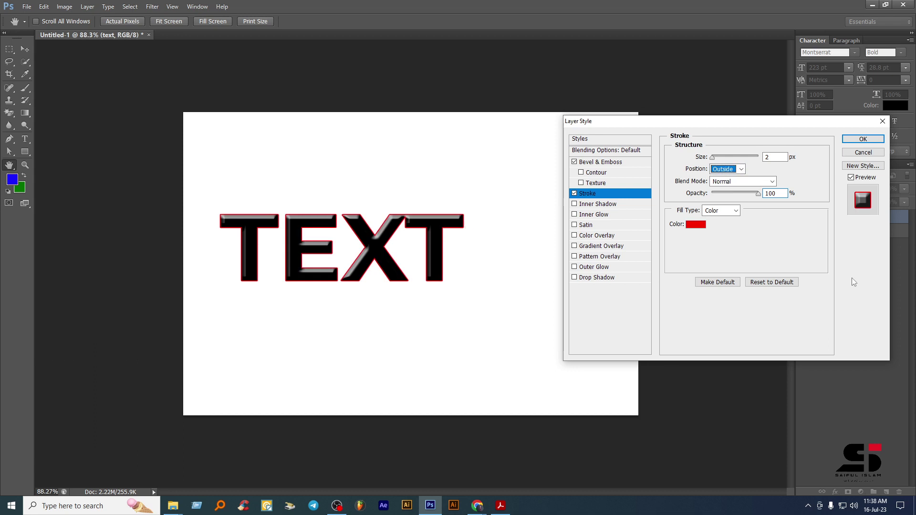
Step: Add an Inner Shadow to the text with Normal blend mode, a bright cyan colour and a distance of 15 px
left_click(595, 205)
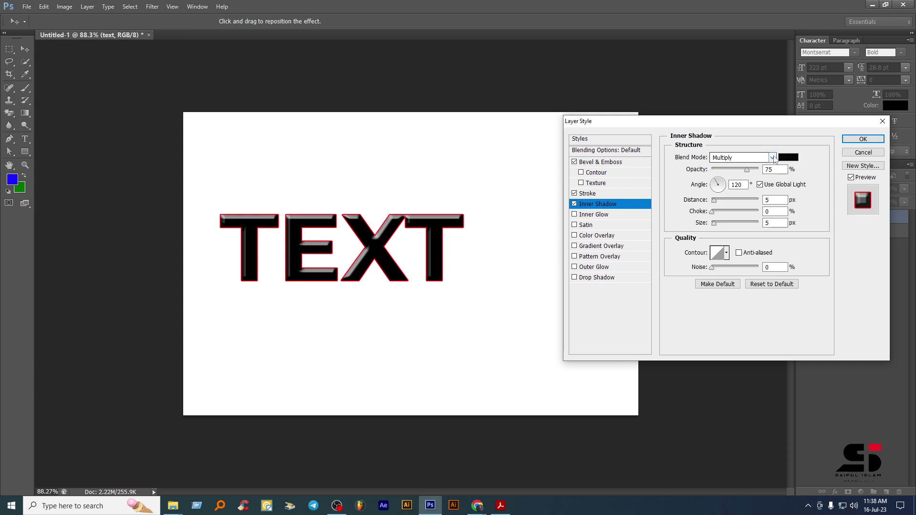
left_click(775, 159)
left_click(746, 169)
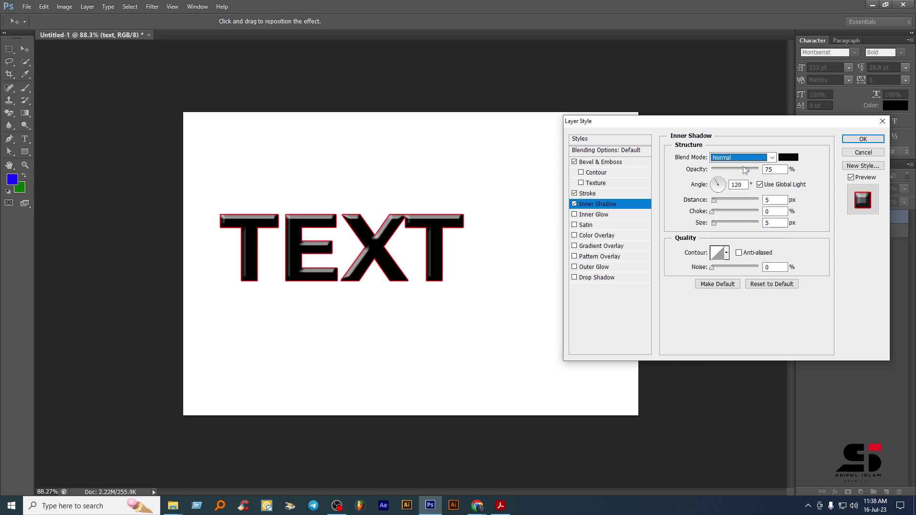
left_click(789, 157)
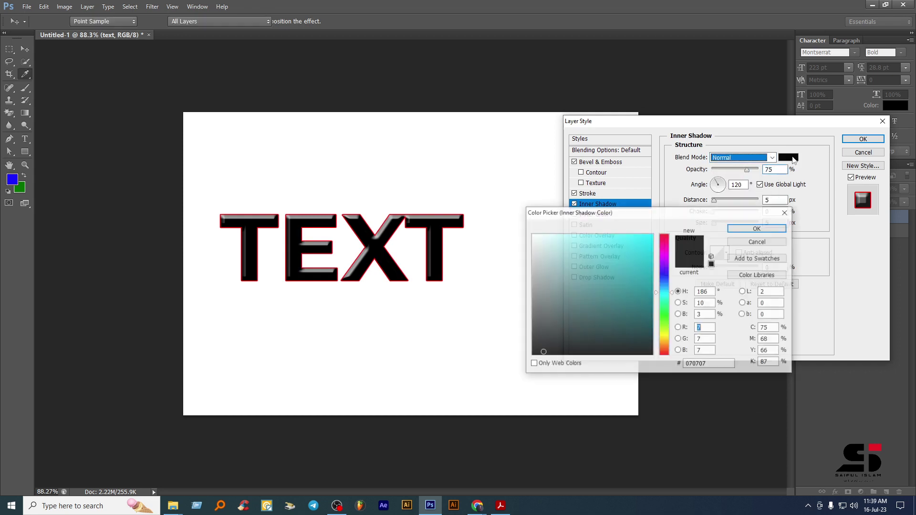
left_click(647, 235)
left_click(757, 228)
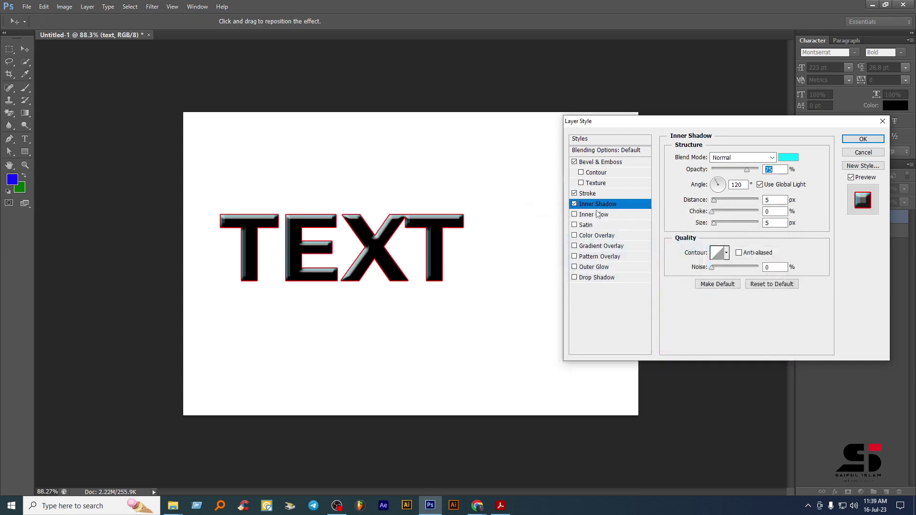
left_click_drag(714, 200, 719, 200)
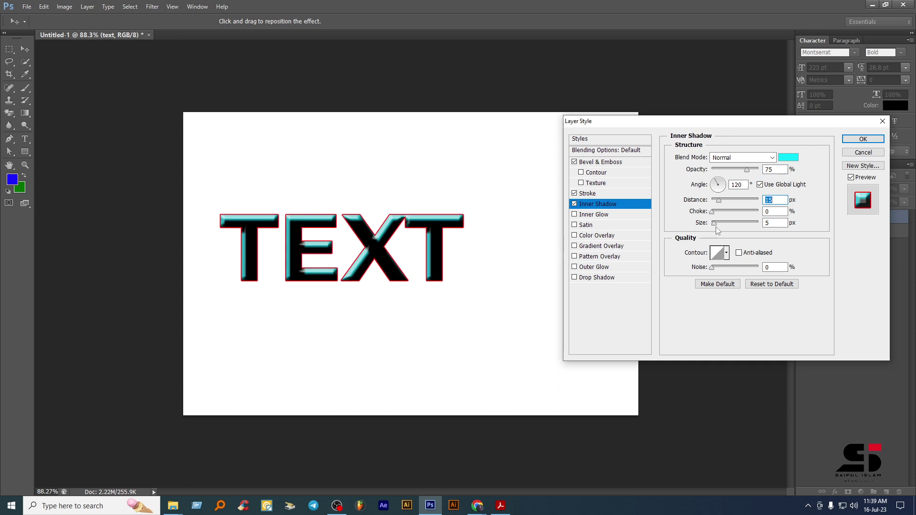
Step: Set the Inner Shadow's size to 38 px and choke to 3%, and add an Inner Glow in Normal mode with a 35 px size
left_click_drag(714, 224, 716, 214)
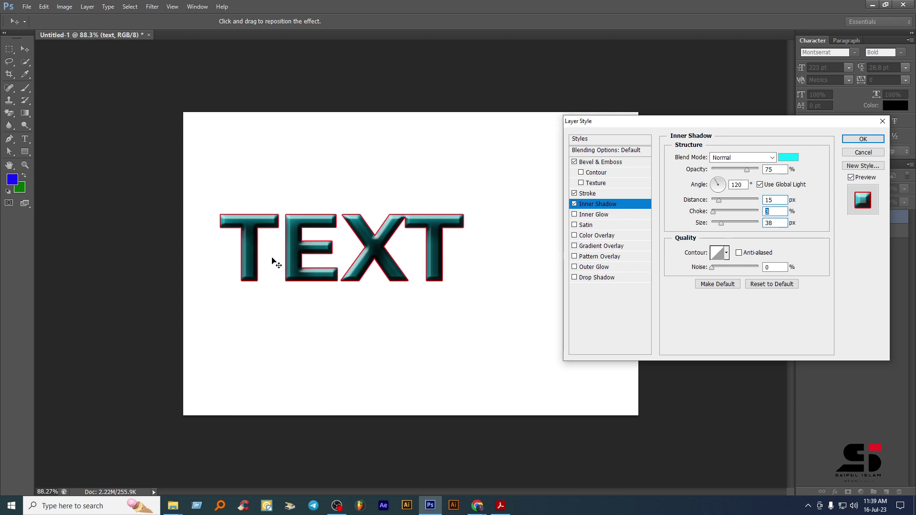
left_click(599, 215)
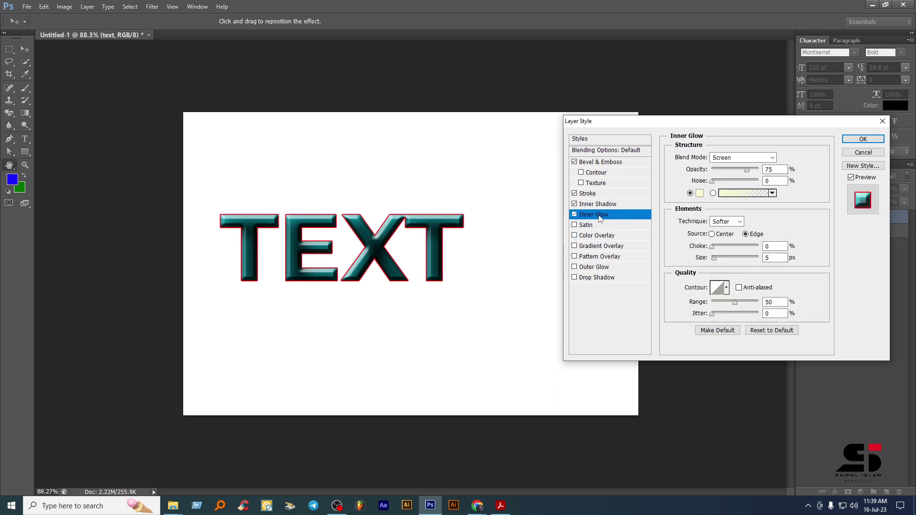
left_click(742, 157)
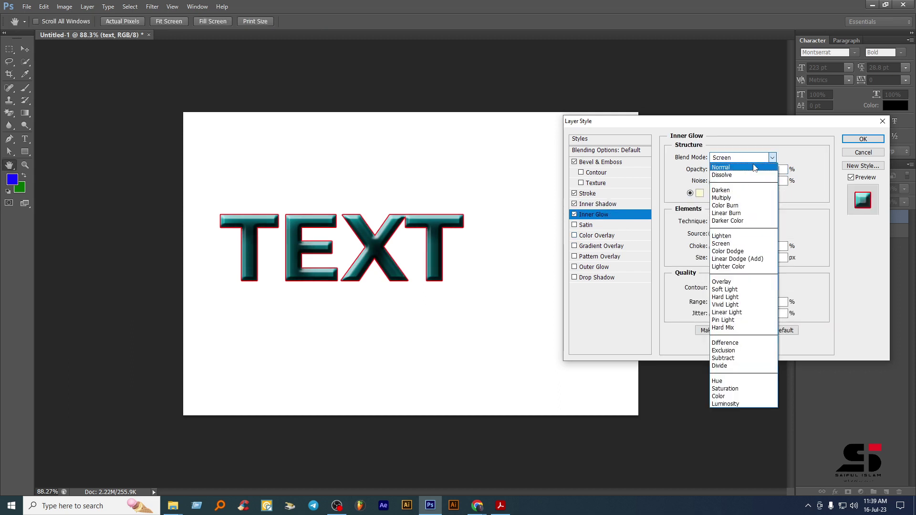
left_click(746, 167)
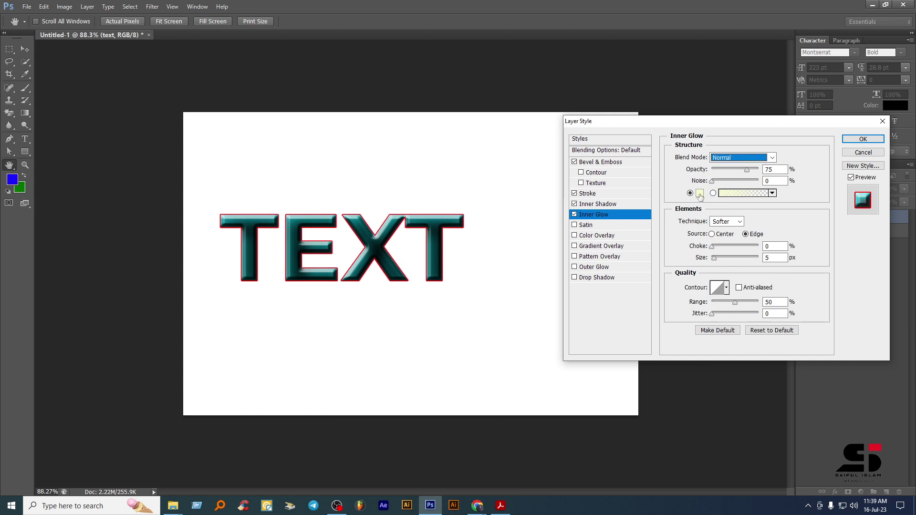
mouse_move(714, 258)
left_mouse_down()
mouse_move(727, 258)
mouse_move(720, 255)
left_mouse_up()
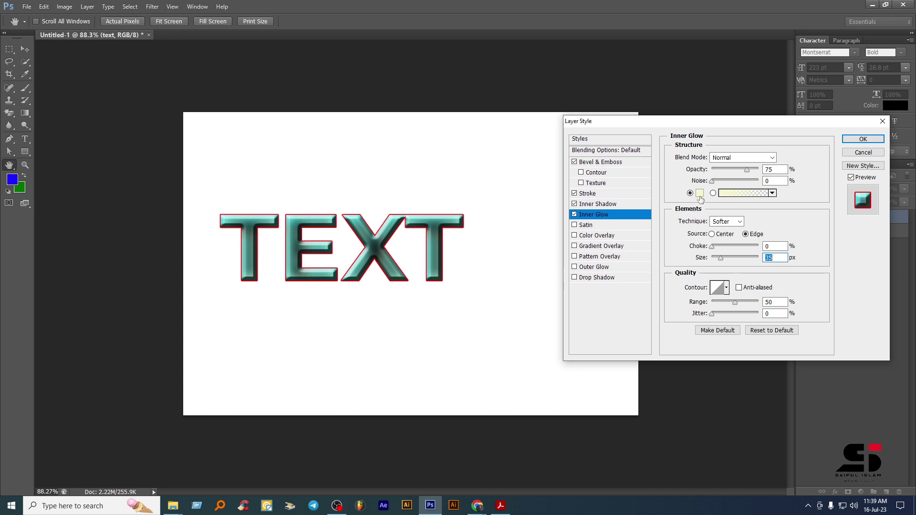
Step: Add a Satin effect to the text with Normal blend mode and a size of 3 px
left_click(587, 225)
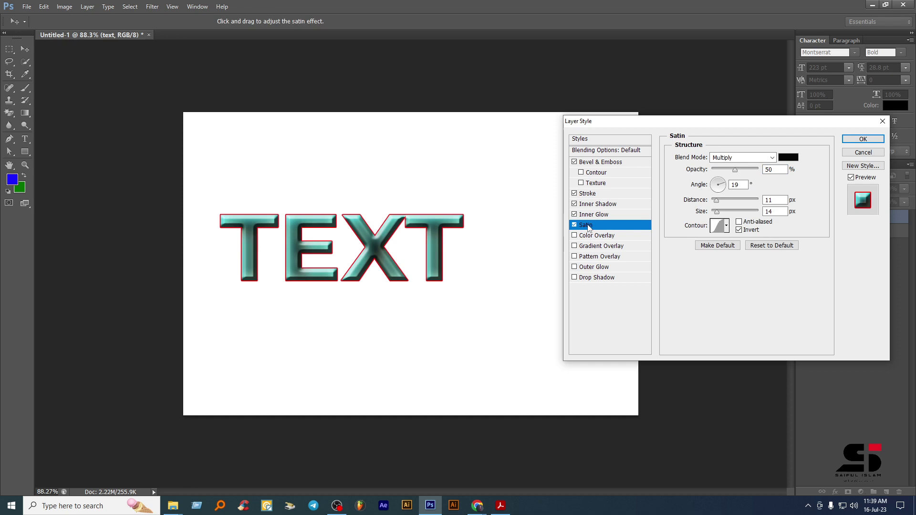
left_click(743, 158)
left_click(723, 166)
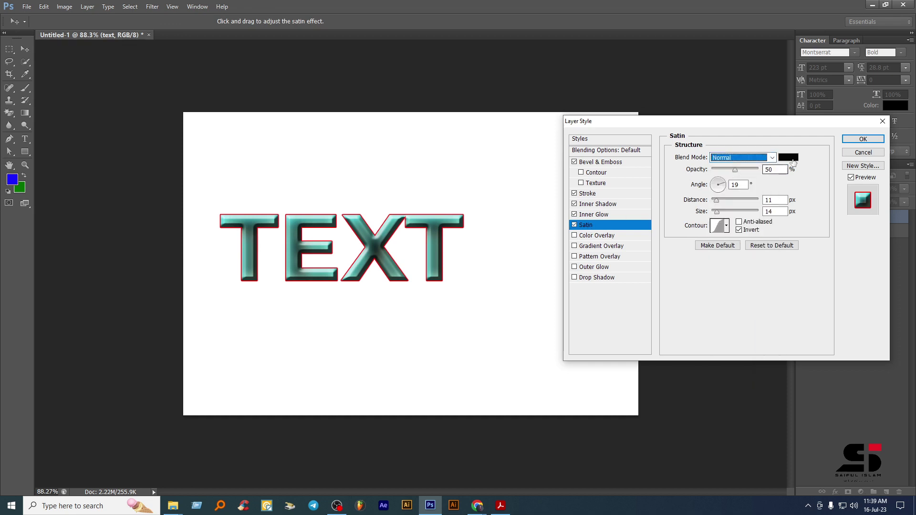
mouse_move(716, 211)
left_mouse_down()
mouse_move(735, 214)
mouse_move(713, 219)
left_mouse_up()
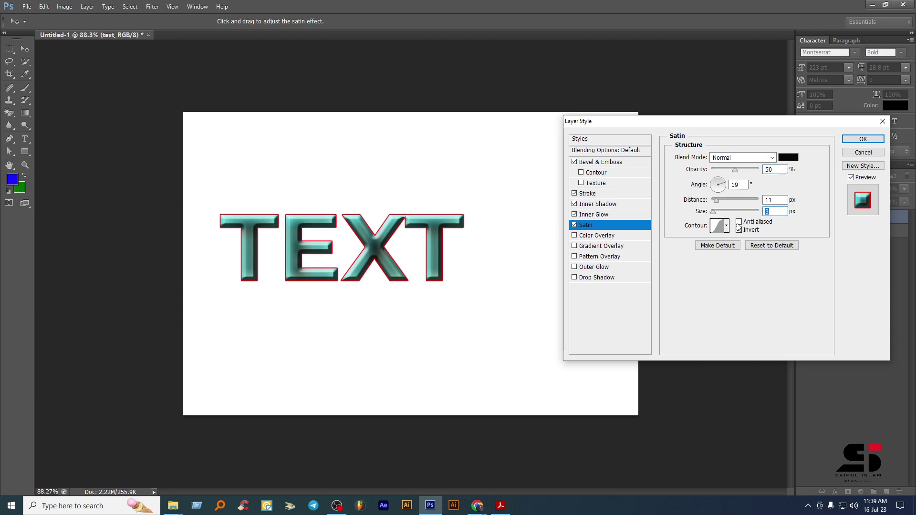
Step: Set the Satin colour to bright blue (#1200ff) and adjust the effect's distance and size
left_click(787, 158)
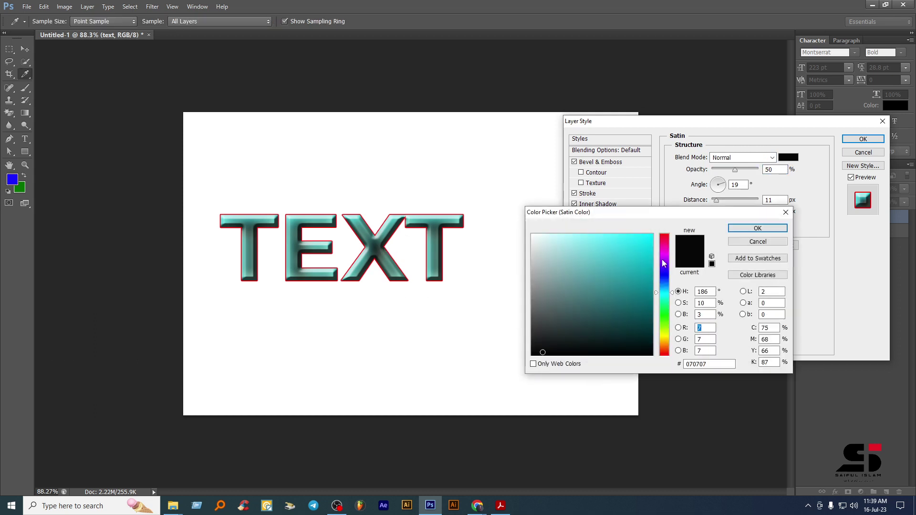
left_click(666, 276)
left_click(648, 252)
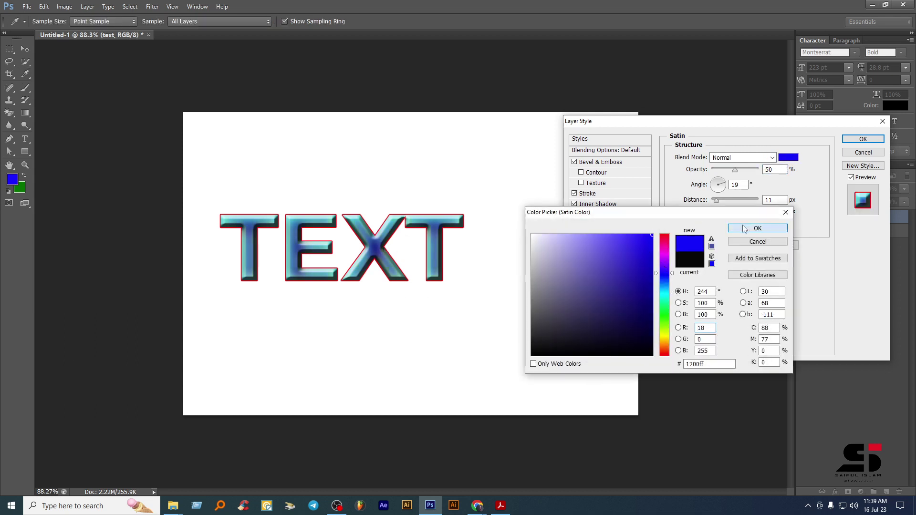
left_click(757, 228)
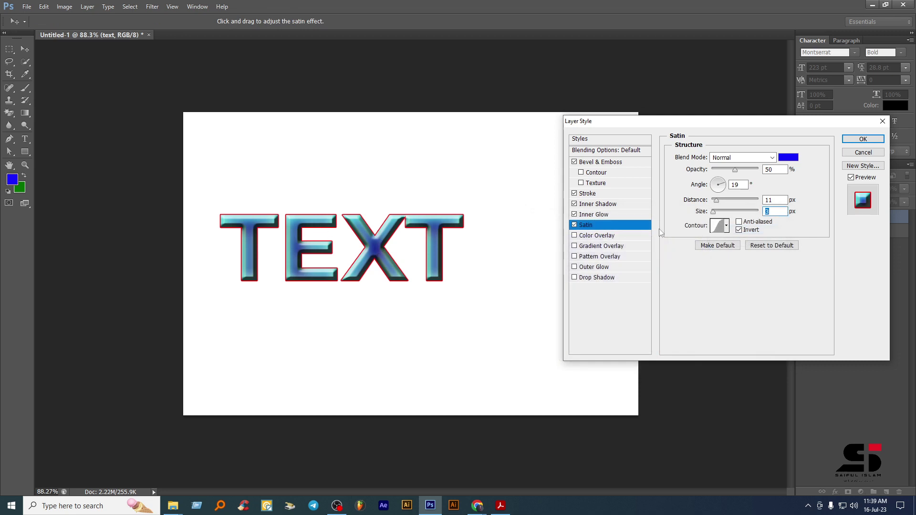
left_click(722, 200)
left_click_drag(712, 211, 705, 213)
Step: Add a Color Overlay to the text and turn off Satin, Inner Glow, Inner Shadow and Stroke
left_click(600, 239)
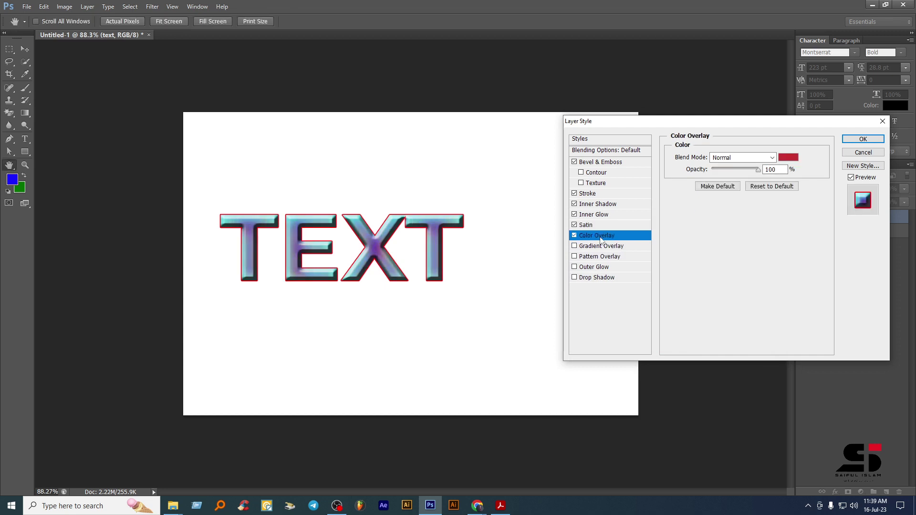
left_click(574, 225)
left_click(574, 214)
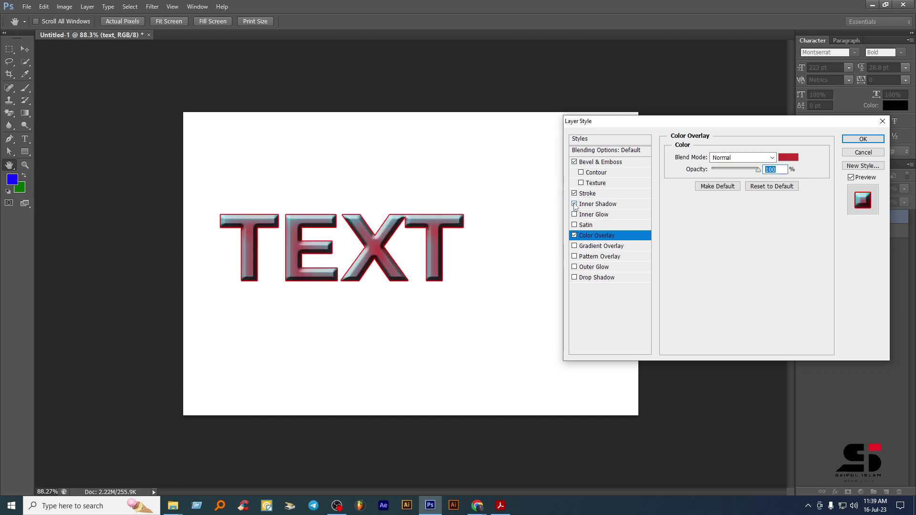
left_click(574, 204)
left_click(575, 193)
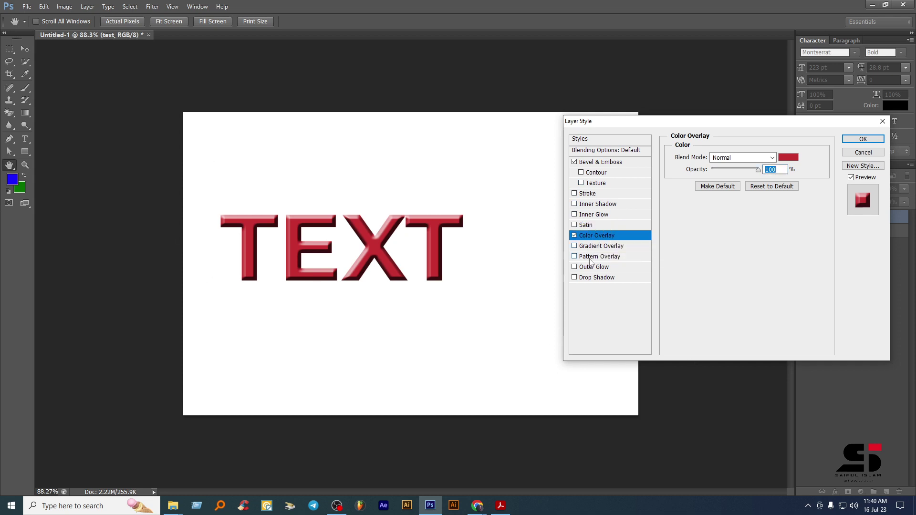
Step: Try a teal Color Overlay and settle on the olive yellow #c7b730 for the text
left_click(788, 157)
left_click(665, 295)
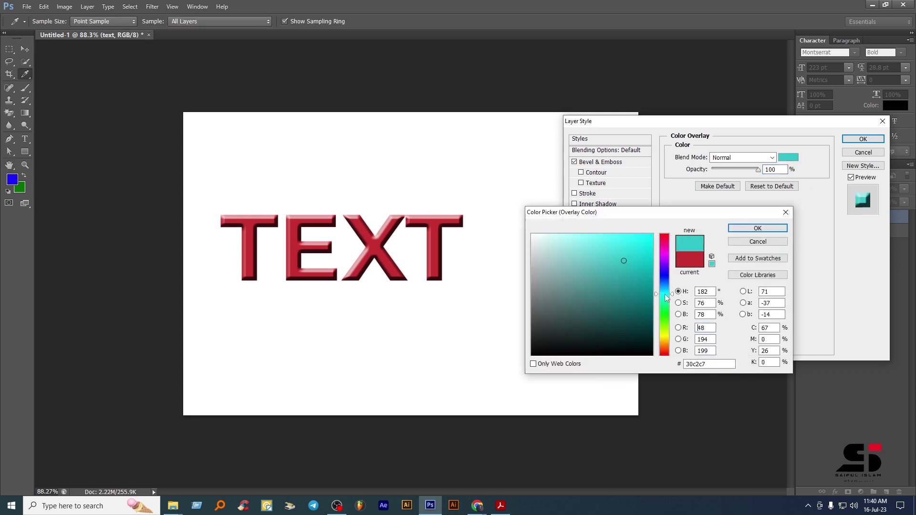
left_click(663, 338)
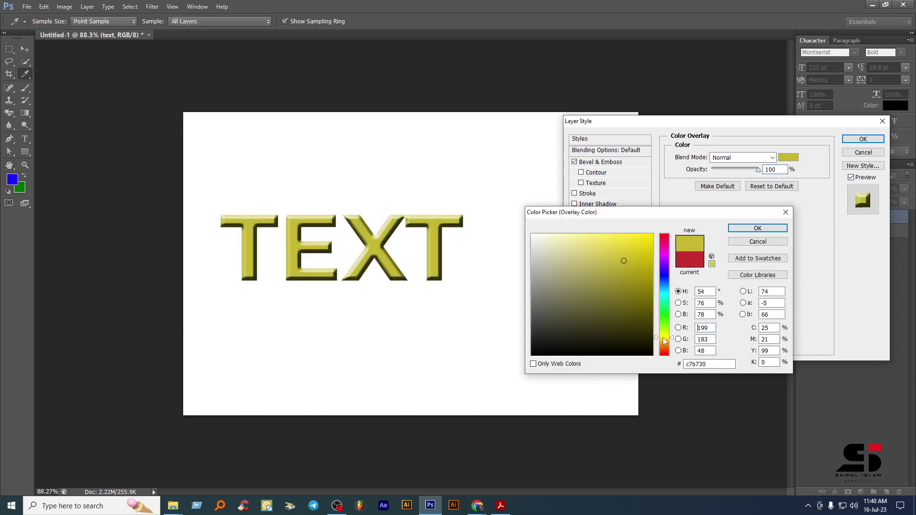
left_click(749, 232)
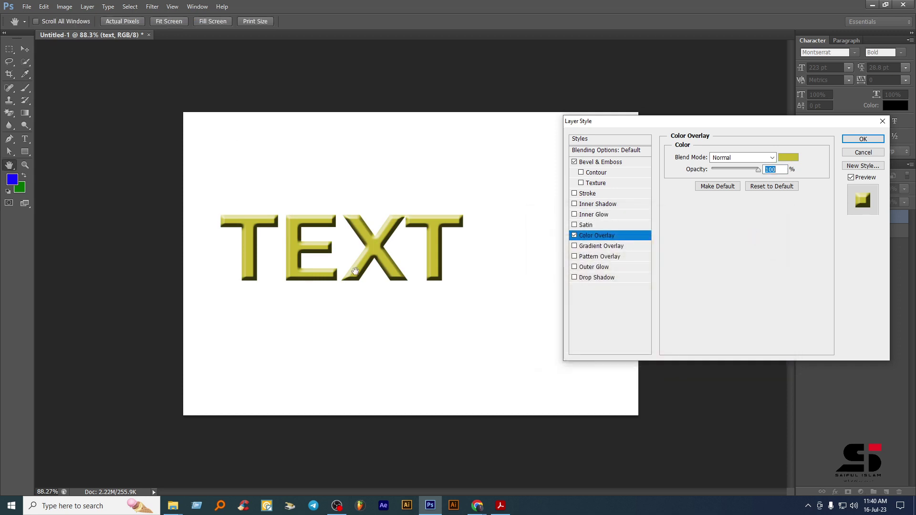
Step: Turn off the Color Overlay and turn Satin, Inner Glow, Inner Shadow and Stroke back on
left_click(575, 235)
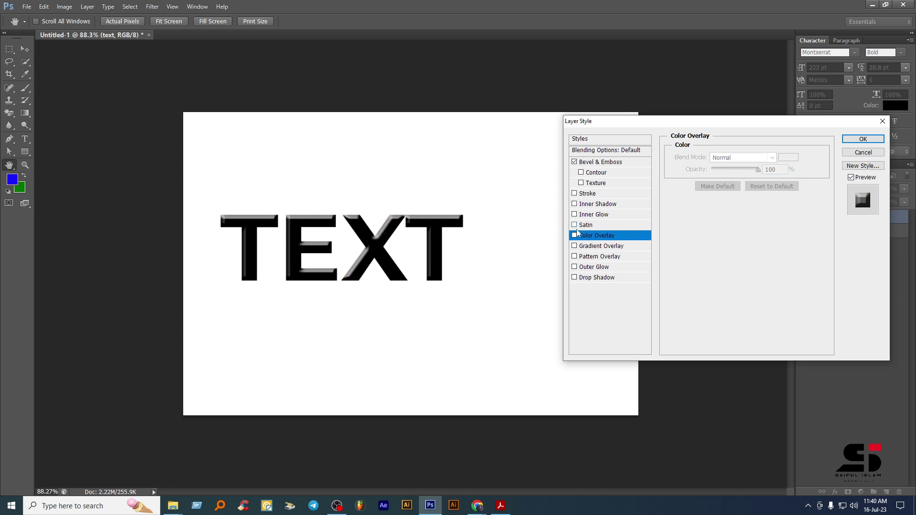
left_click(574, 225)
left_click(574, 214)
left_click(574, 203)
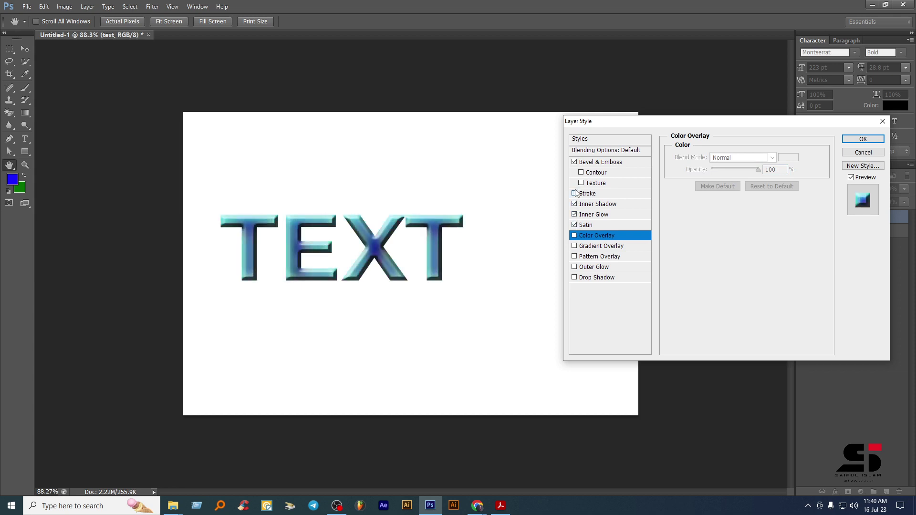
left_click(574, 193)
Step: Compare the text with and without the Color Overlay alongside the other effects, leaving the overlay on
left_click(574, 235)
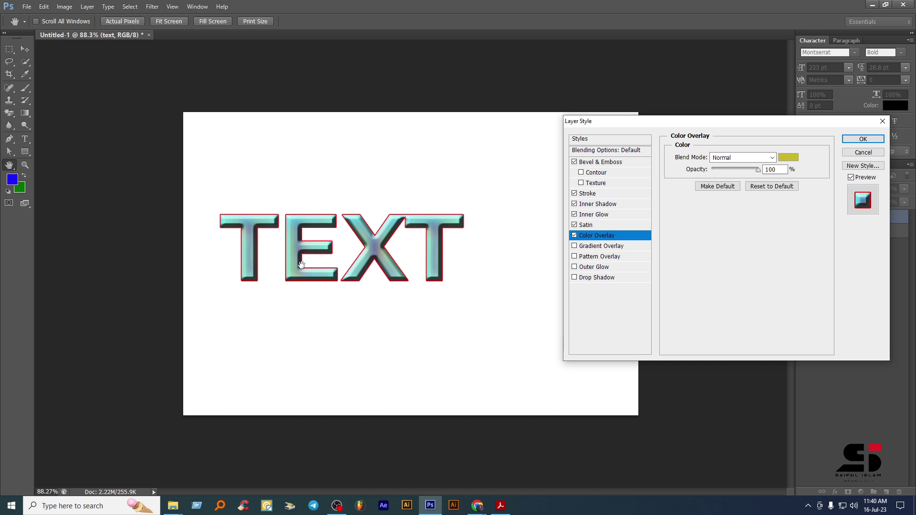
left_click(575, 236)
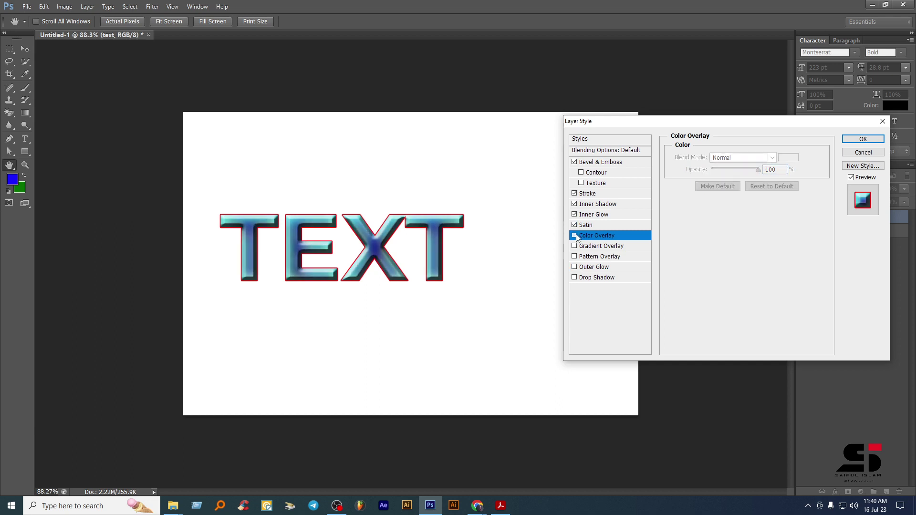
left_click(574, 235)
left_click(574, 235)
left_click(575, 235)
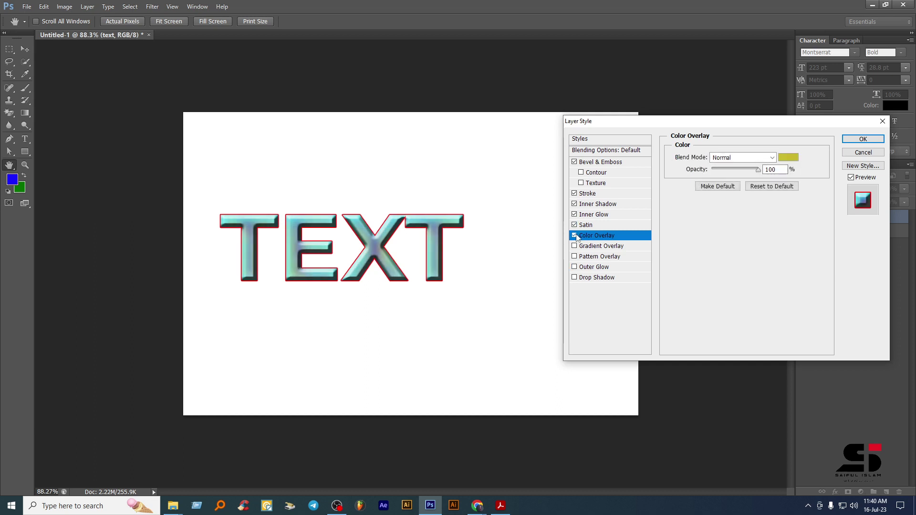
Step: Add a Gradient Overlay and turn off Stroke, Inner Shadow, Inner Glow, Satin and Color Overlay
left_click(596, 246)
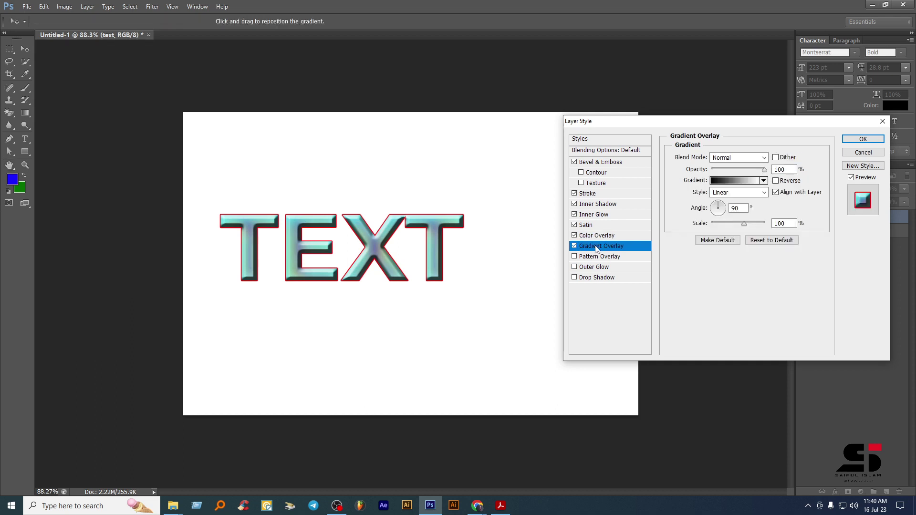
left_click(574, 193)
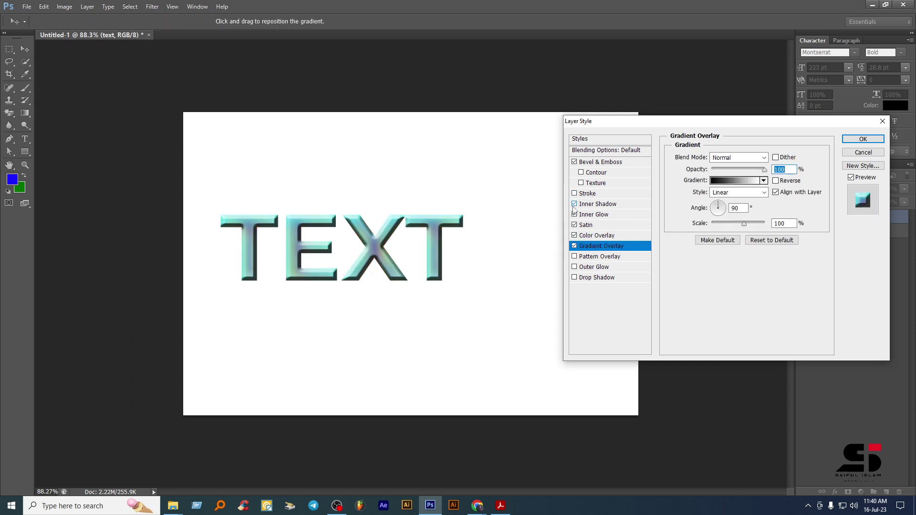
left_click(574, 204)
left_click(574, 214)
left_click(575, 235)
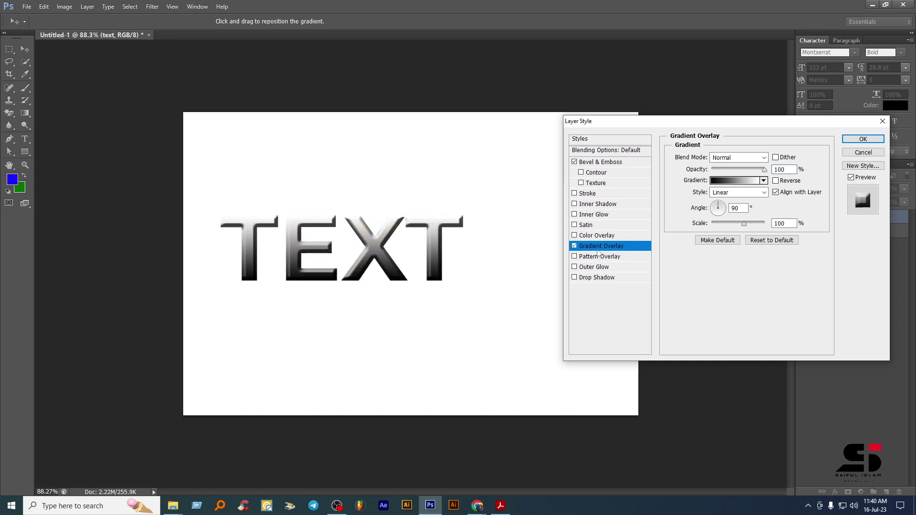
Step: Apply the yellow-green to crimson gradient preset to the text's Gradient Overlay
left_click(739, 180)
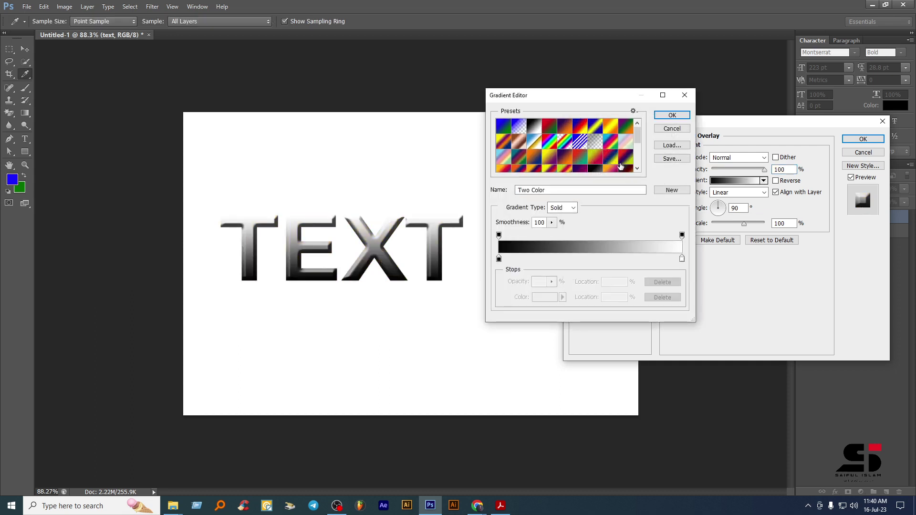
left_click(598, 157)
left_click(672, 116)
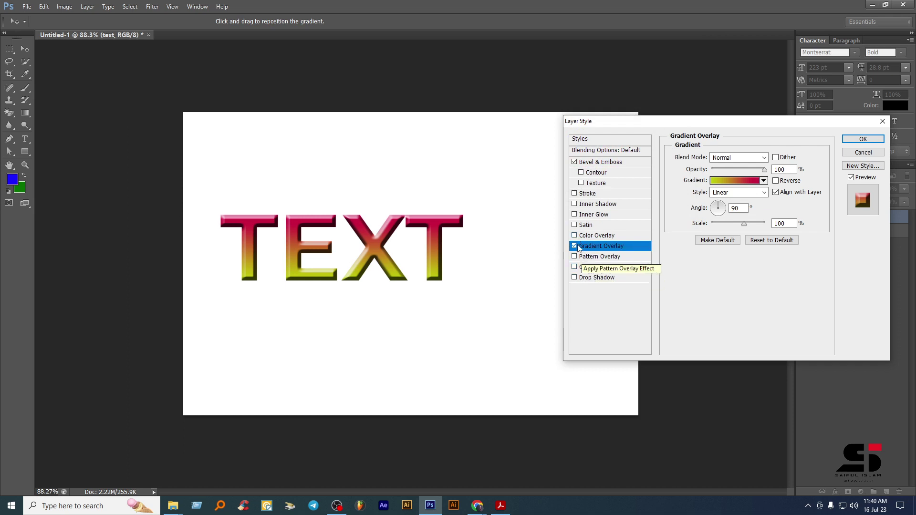
Step: Enable Pattern Overlay on the text, compare it with Gradient Overlay, and leave Gradient Overlay off
left_click(574, 246)
left_click(574, 257)
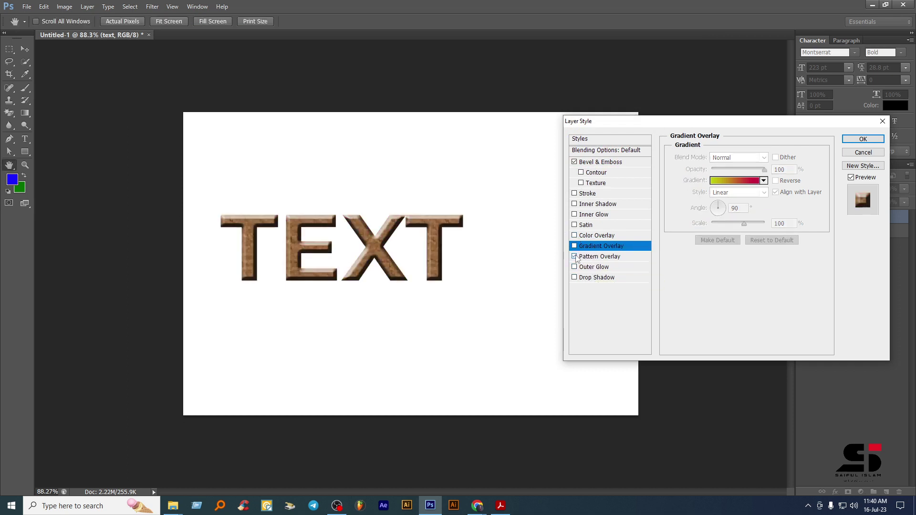
left_click(611, 246)
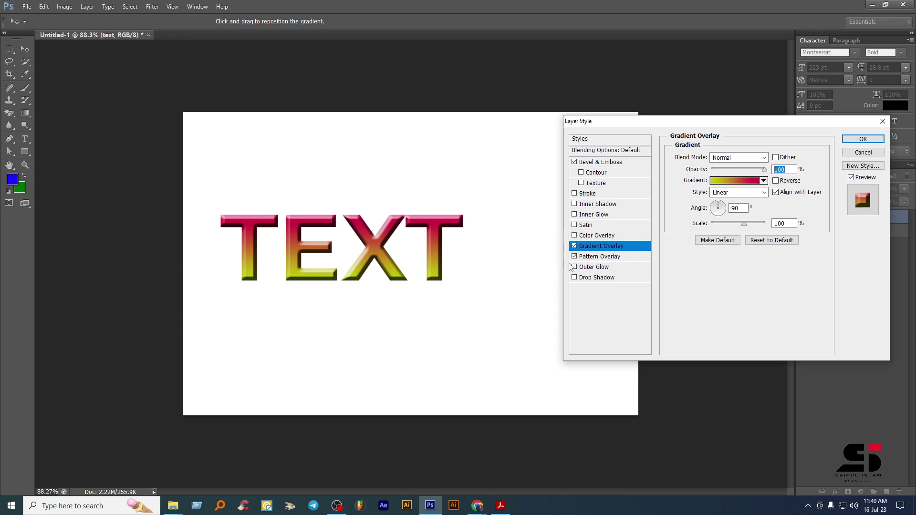
left_click(597, 258)
left_click(575, 246)
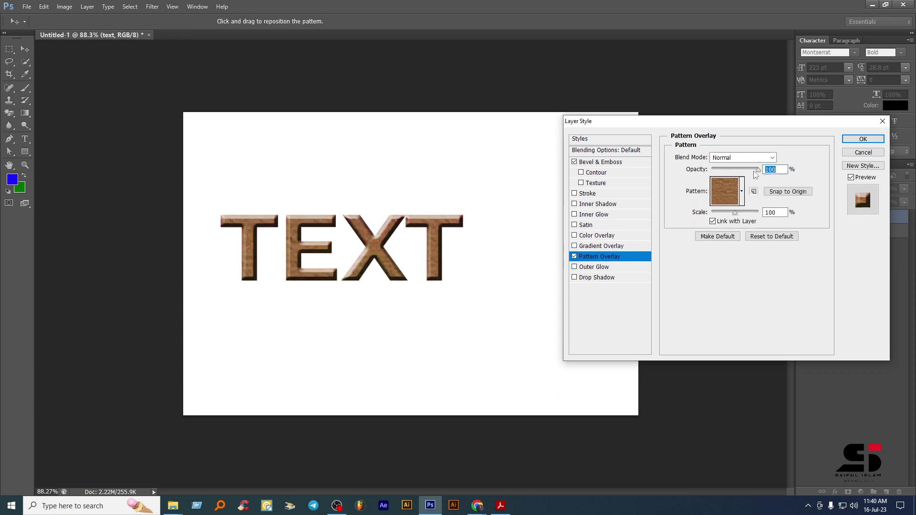
Step: Try several patterns, including Blue Crepe, for the text's Pattern Overlay and choose the dark navy one
left_click(735, 199)
left_click(707, 251)
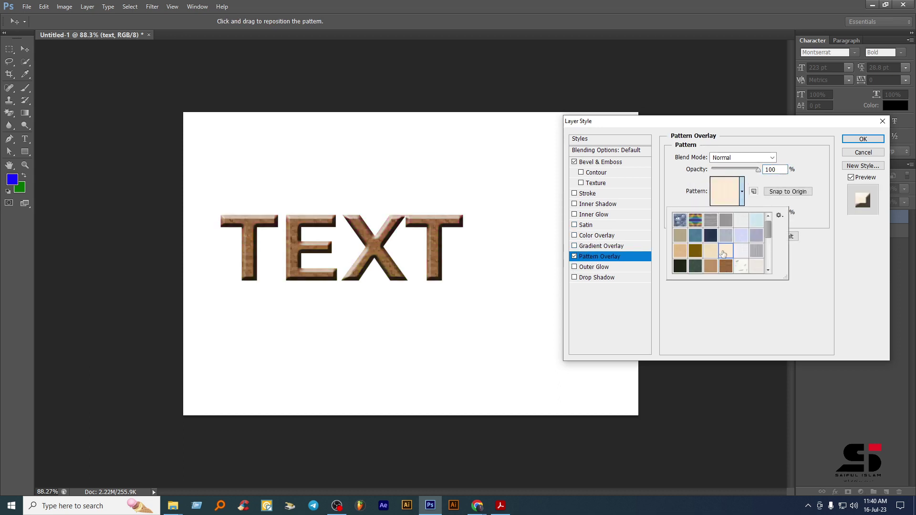
left_click(680, 251)
left_click(679, 235)
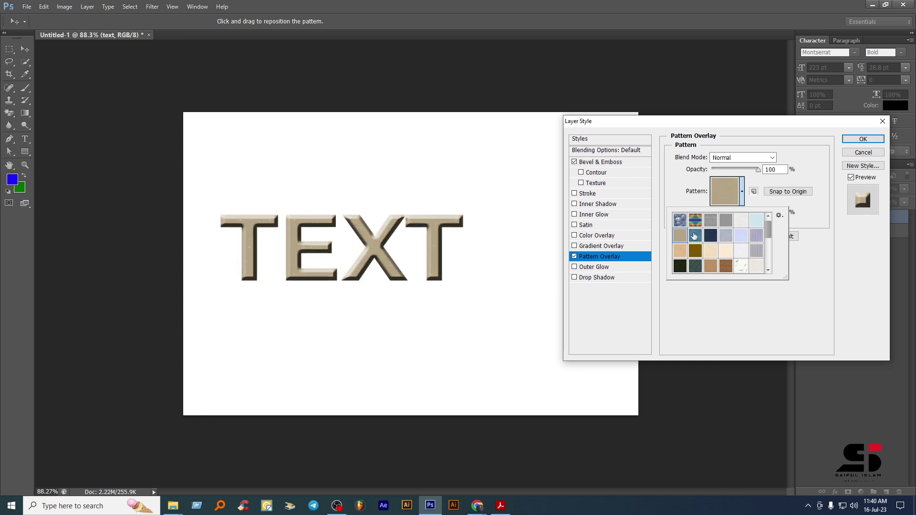
left_click(695, 235)
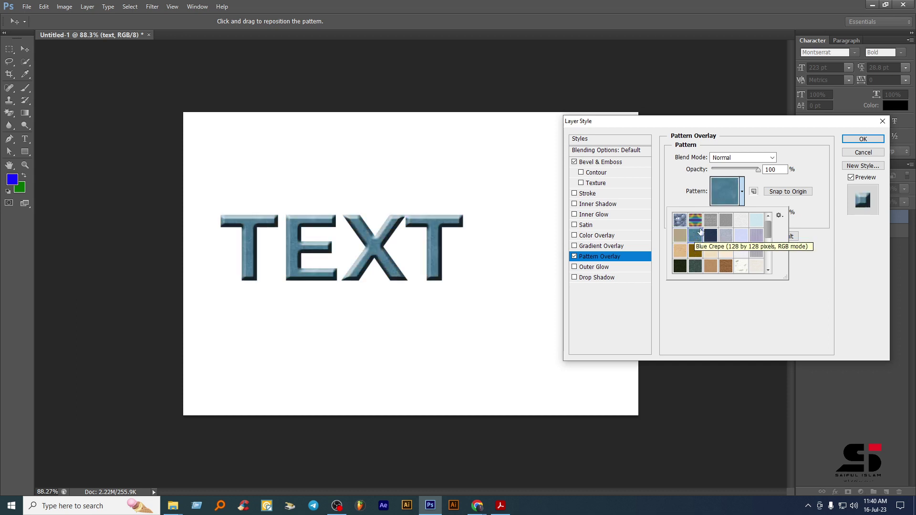
left_click(710, 220)
left_click(708, 236)
left_click(695, 236)
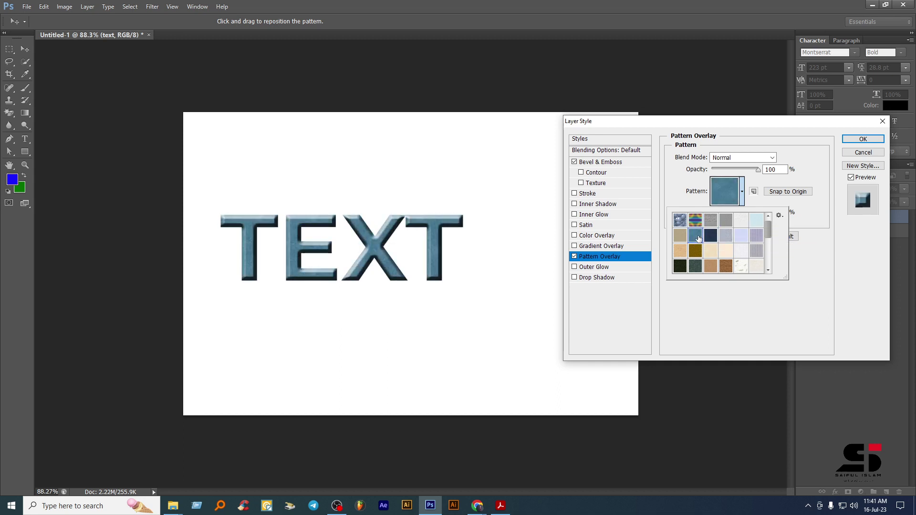
left_click(710, 236)
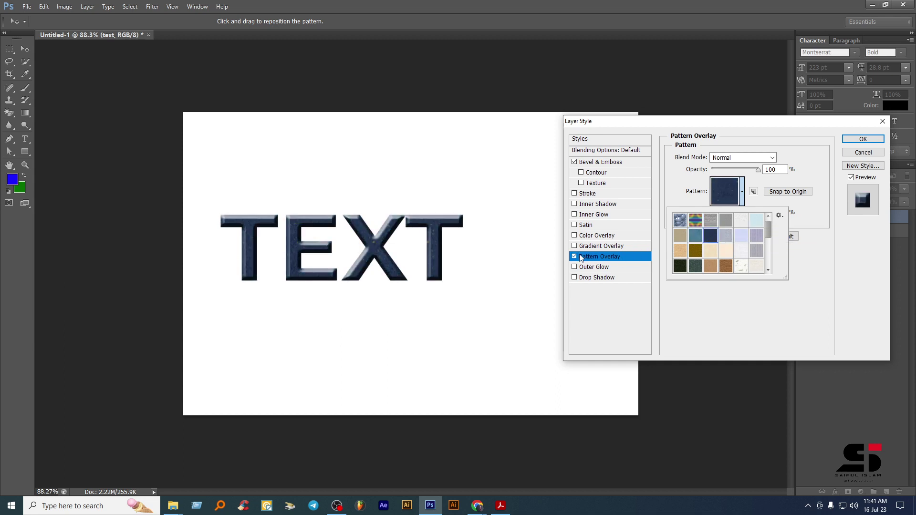
Step: Add an Outer Glow to the text in Normal blend mode with 40% spread, try a 158 px size, and reduce it to 0 px
left_click(575, 267)
left_click(596, 269)
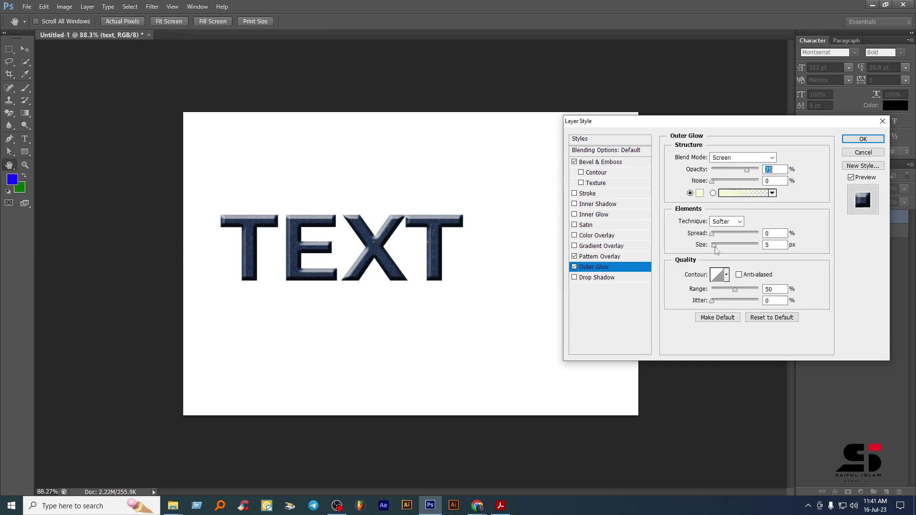
left_click_drag(715, 249, 729, 234)
left_click(743, 157)
left_click(734, 167)
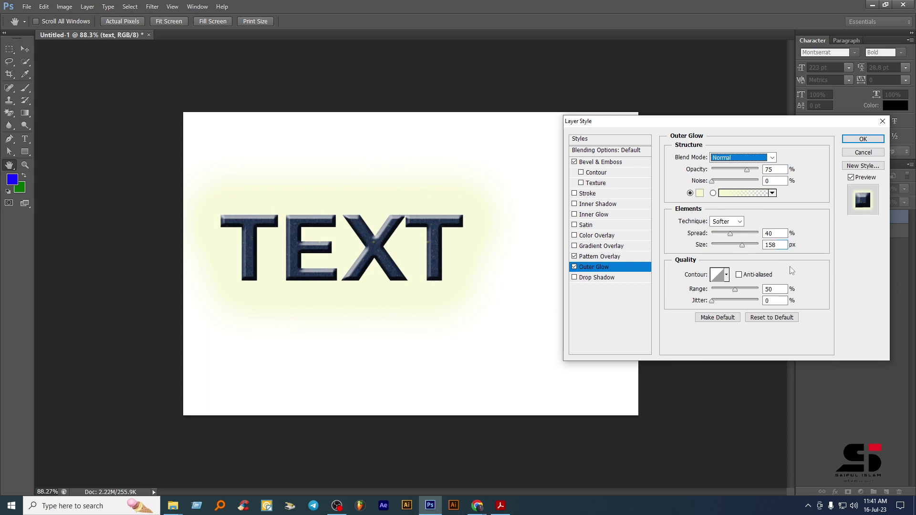
left_click_drag(742, 244, 697, 253)
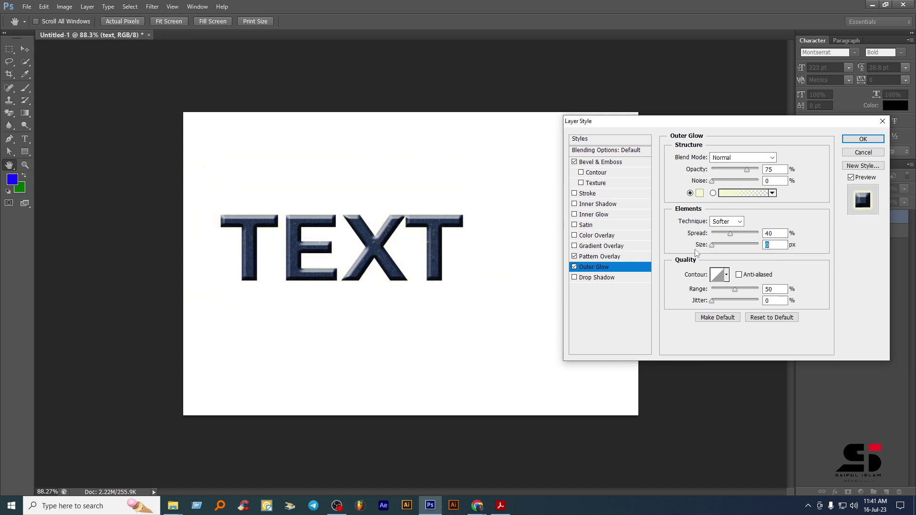
Step: Add a Drop Shadow to the text with Normal blend mode, 55% opacity, 16% spread and 13 px size
left_click(596, 279)
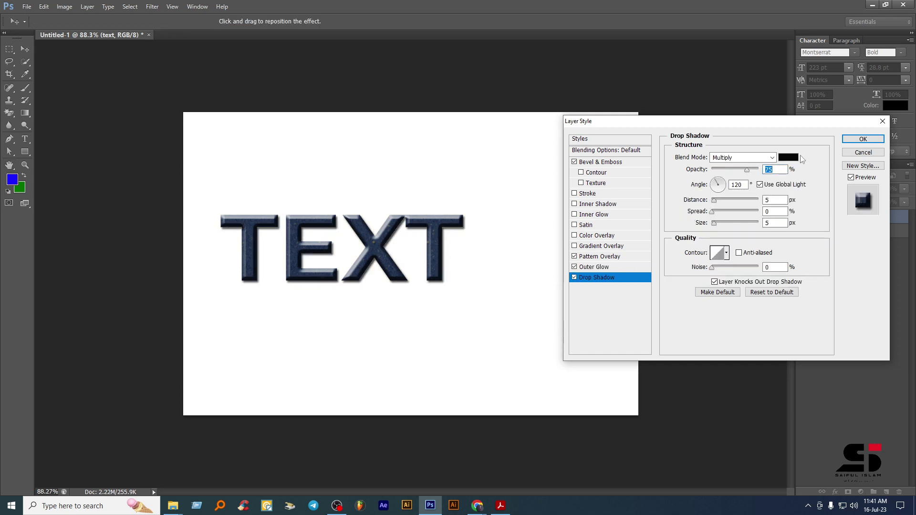
left_click(762, 158)
left_click(746, 171)
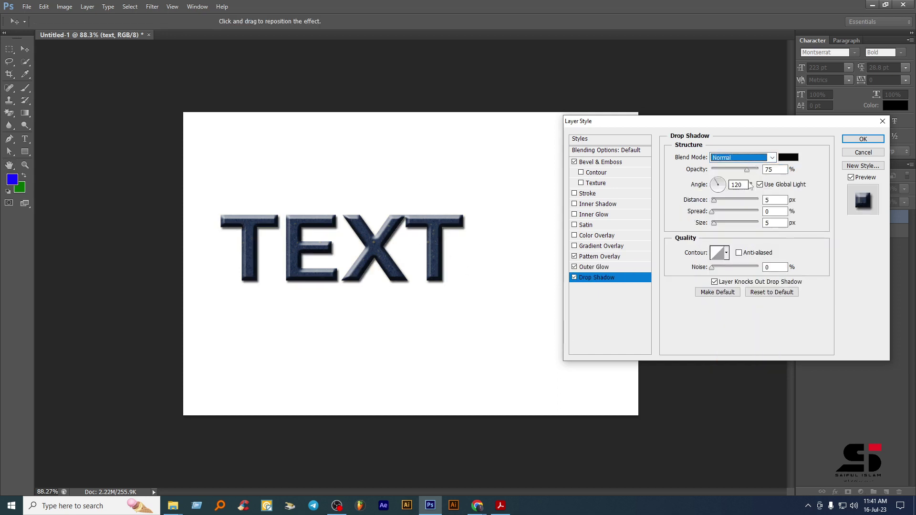
left_click_drag(747, 171, 737, 170)
mouse_move(712, 212)
left_mouse_down()
mouse_move(722, 214)
mouse_move(718, 226)
left_mouse_up()
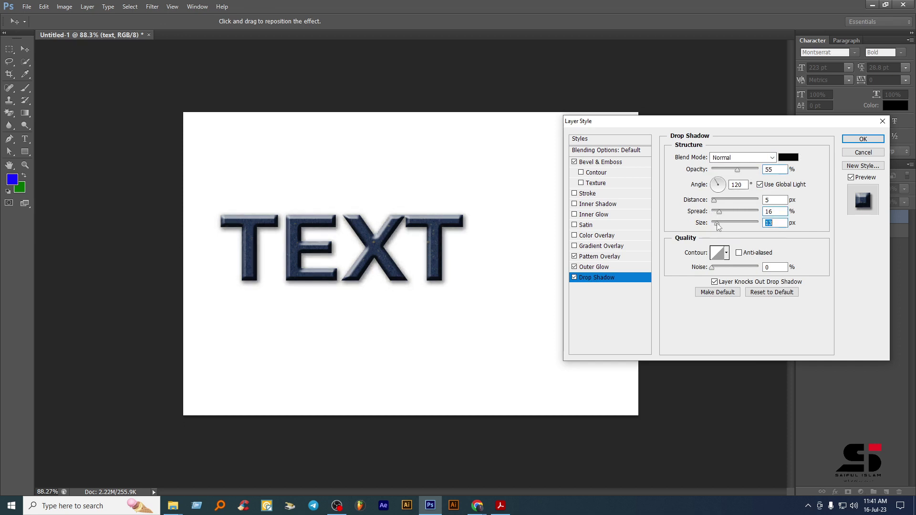
Step: Turn off the text's Pattern Overlay and enable Color Overlay, Satin, Inner Glow, Inner Shadow and Stroke
left_click(575, 256)
left_click(586, 235)
left_click(585, 225)
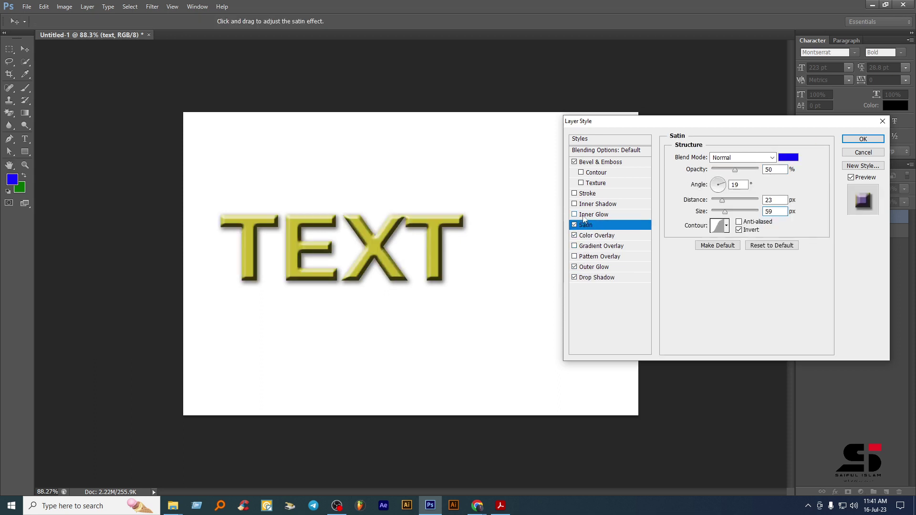
left_click(585, 214)
left_click(587, 204)
left_click(587, 193)
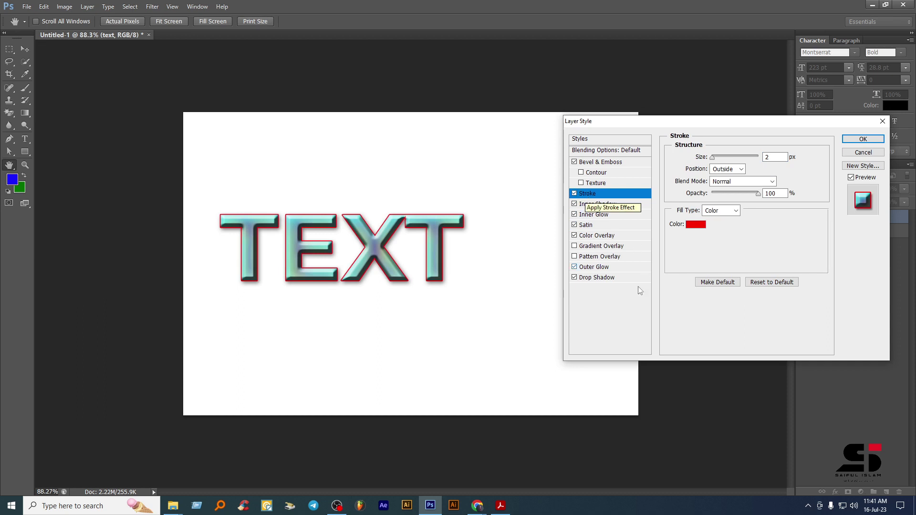
Step: Try Pattern Overlay and Gradient Overlay on the text, leave both off, and apply the layer style
left_click(600, 257)
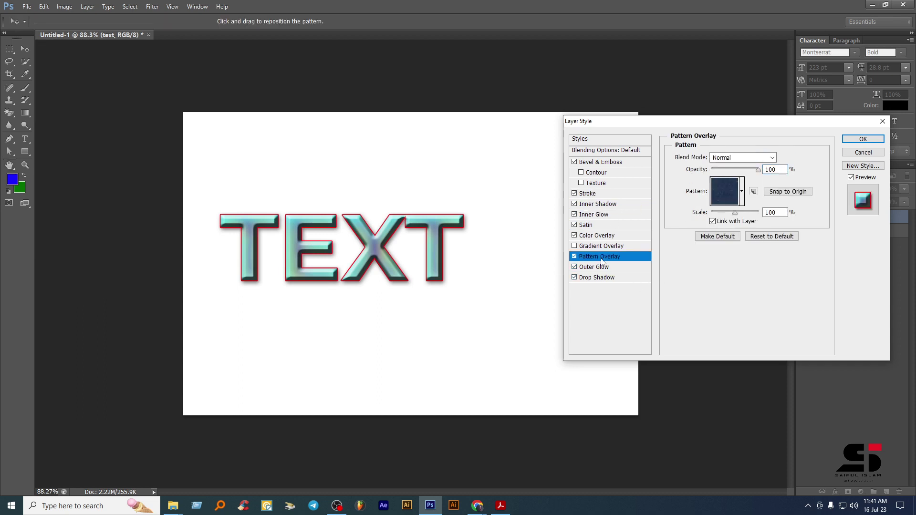
left_click(597, 246)
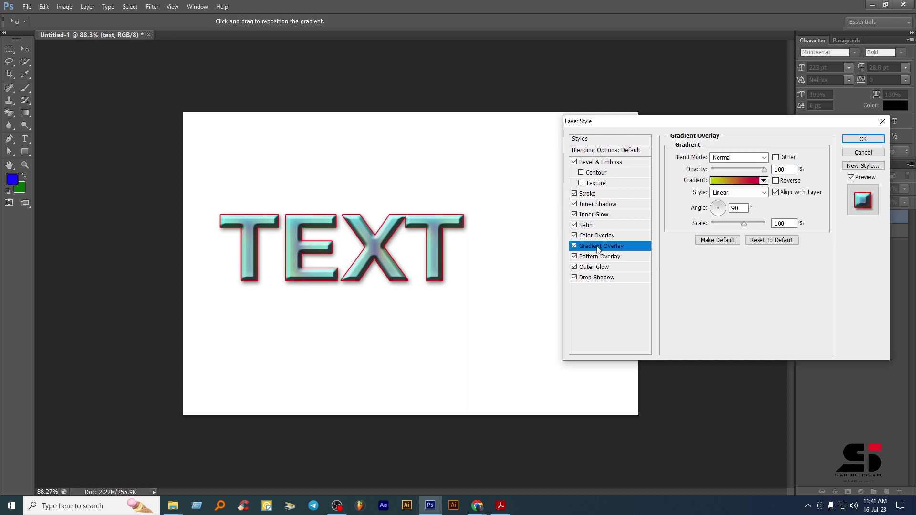
key("space")
left_click(575, 256)
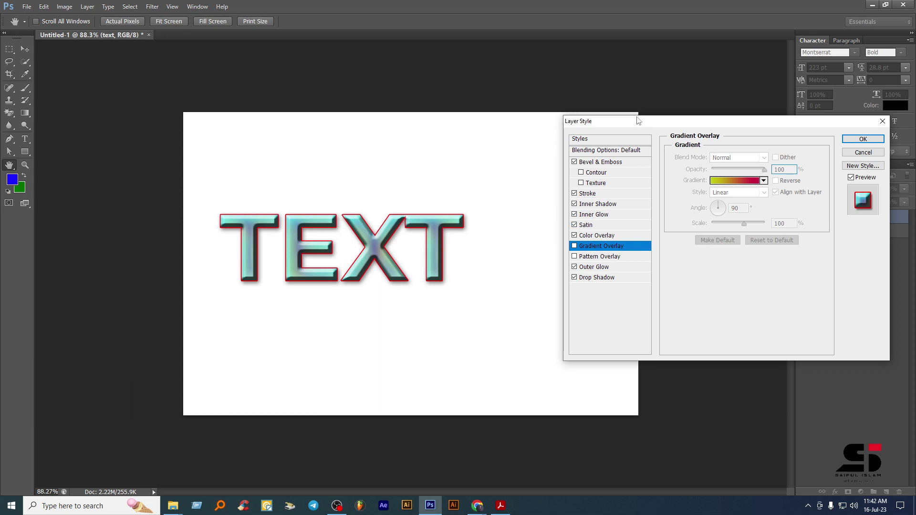
left_click_drag(687, 123, 662, 118)
left_click(842, 136)
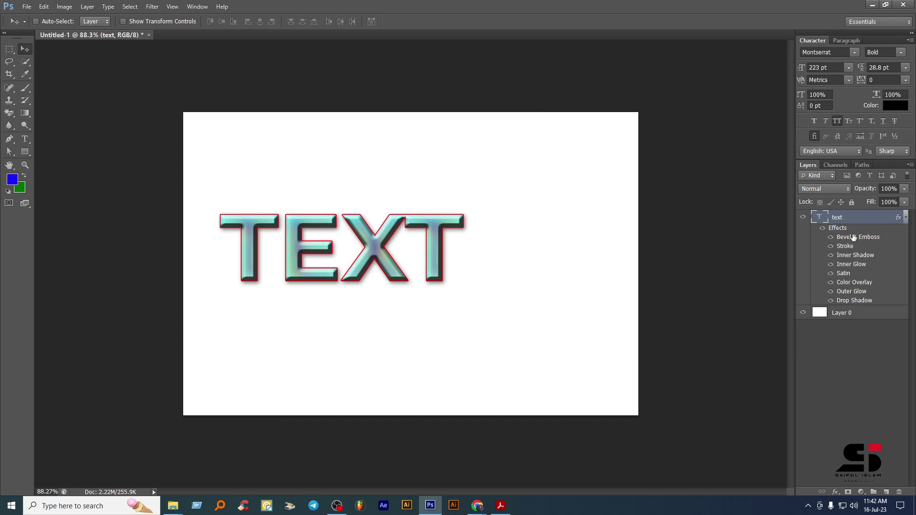
Step: Compare the text without all its effects, and without Bevel & Emboss, Stroke and Inner Shadow individually, restoring each one
left_click(823, 230)
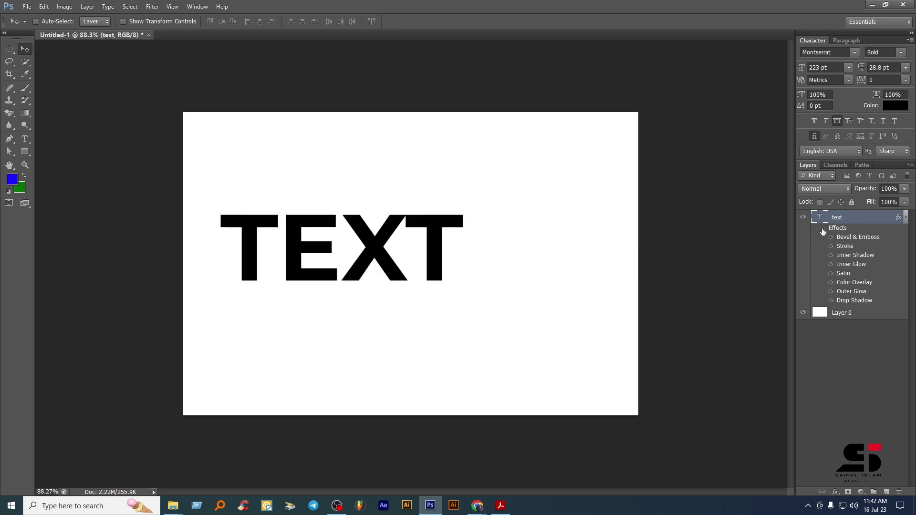
key("ctrl+z")
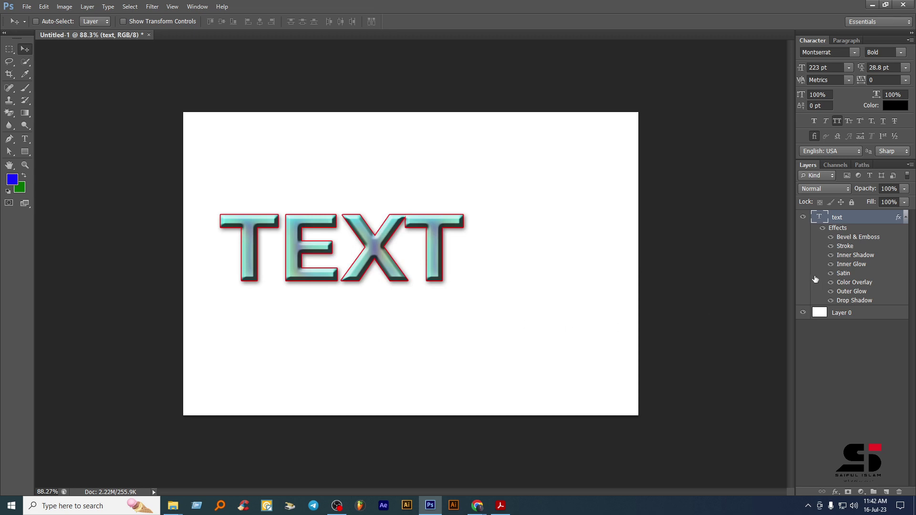
left_click(831, 239)
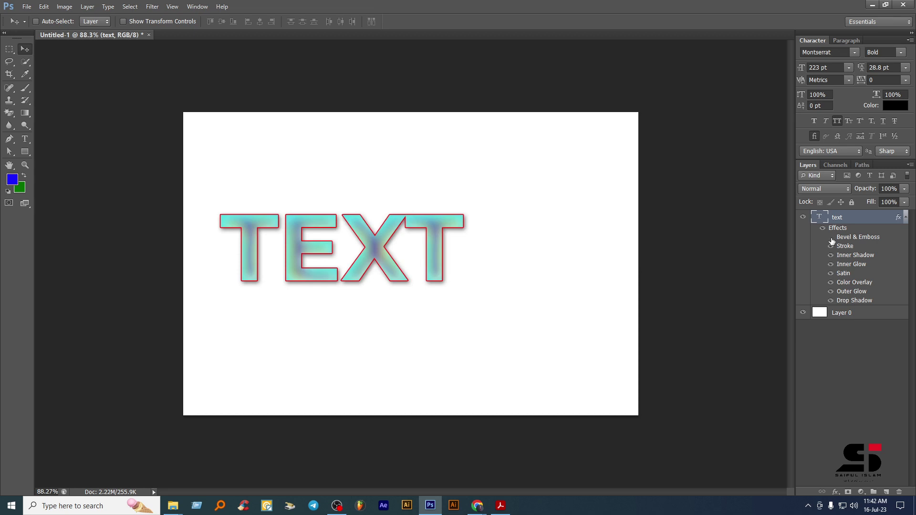
left_click(830, 237)
left_click(830, 246)
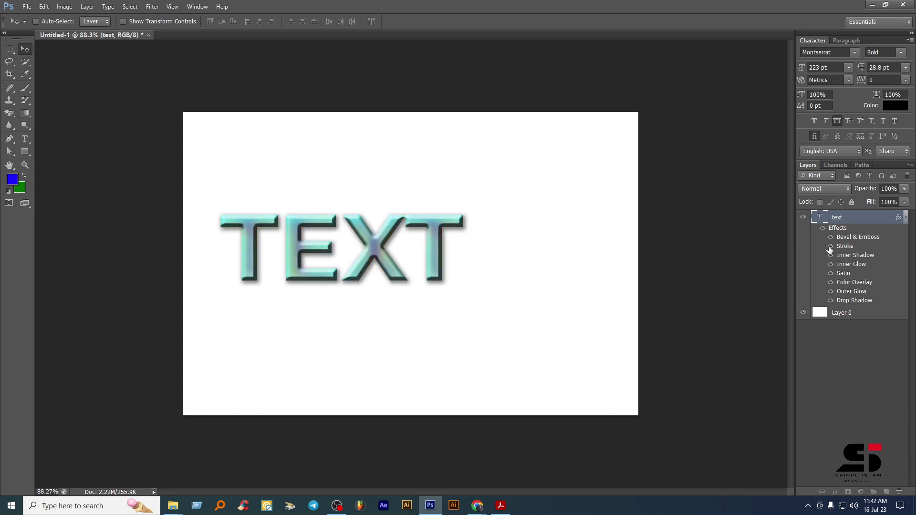
left_click(830, 246)
left_click(831, 256)
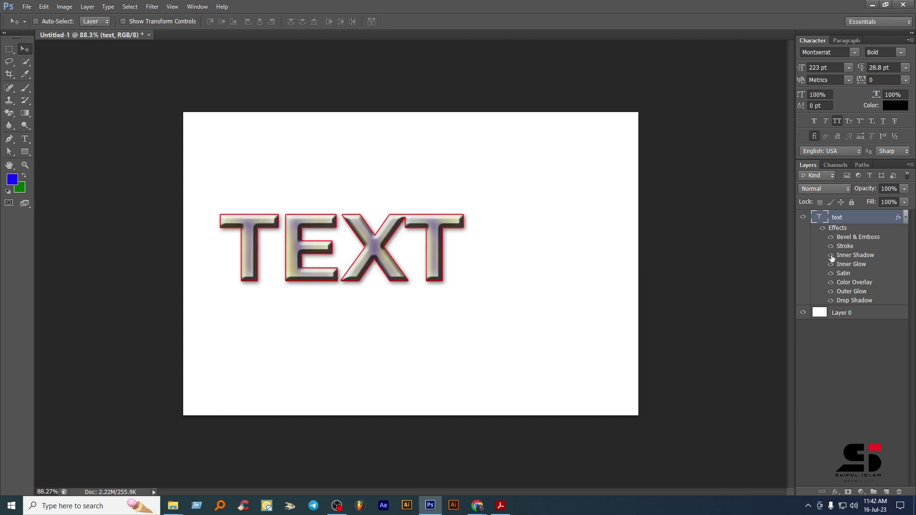
left_click(830, 256)
Step: Collapse the effects list under the text layer
left_click(905, 218)
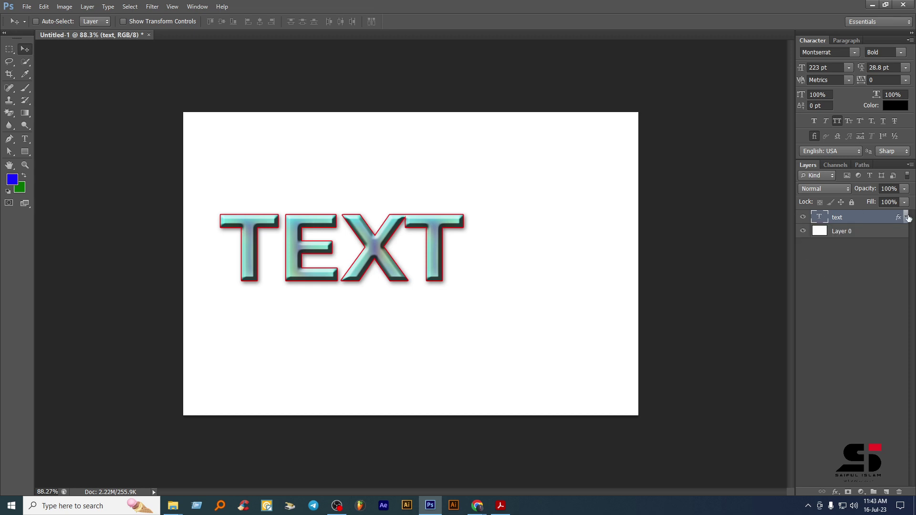
left_click(906, 217)
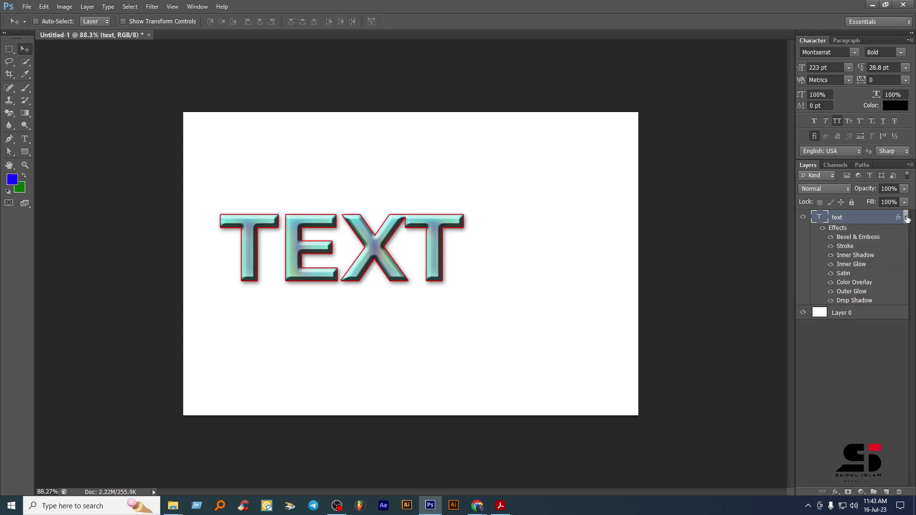
left_click(905, 218)
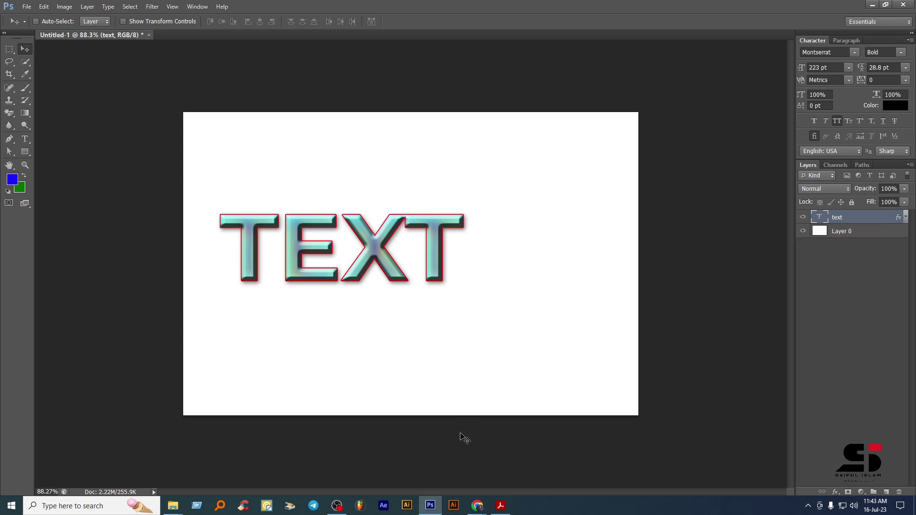
Step: Switch to the Acrobat course PDF and mark the Wooden Box create (Video record) topic on the Class 05 page
left_click(500, 505)
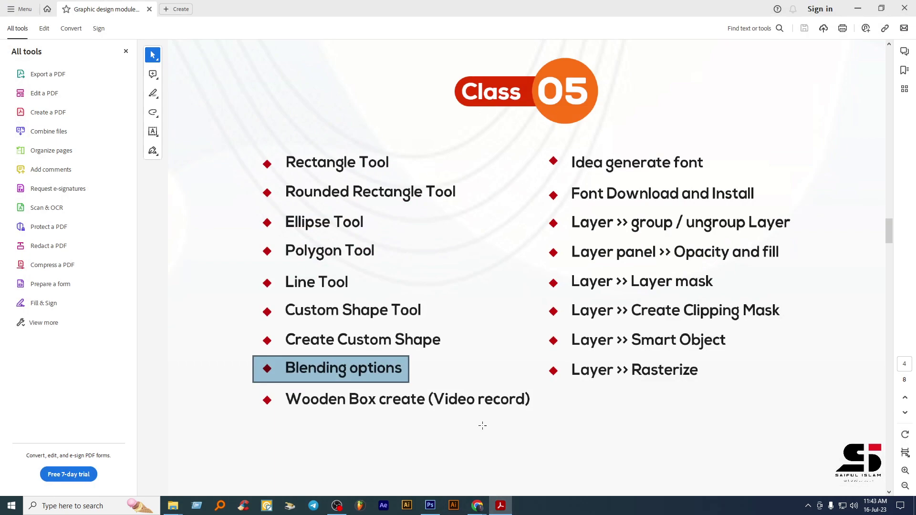
left_click(534, 402)
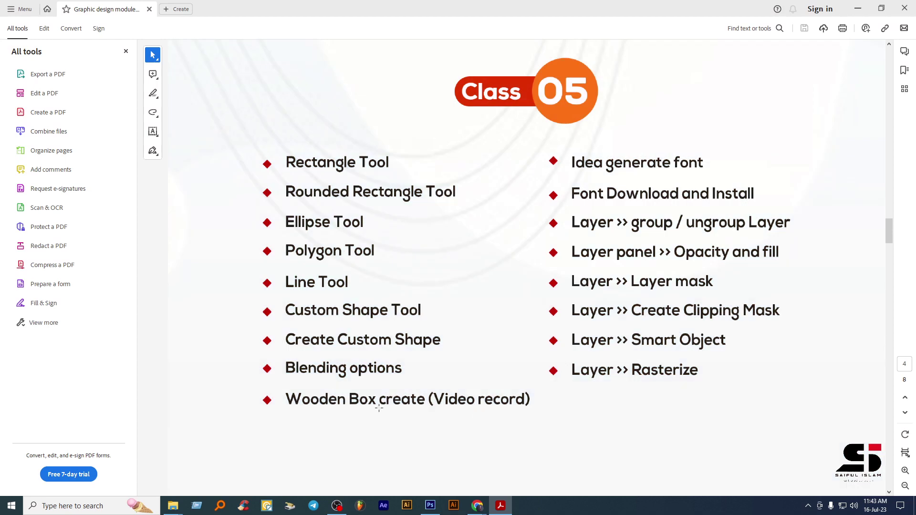
left_click_drag(250, 381, 541, 419)
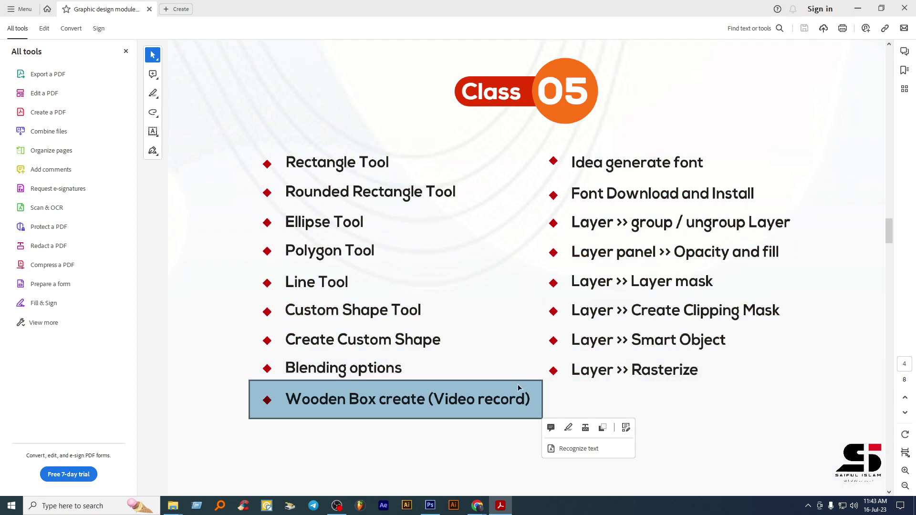
Step: Go to the Class 05 folder in File Explorer and view wood.jpg enlarged as the wooden box reference, closing the viewer when done
left_click(857, 8)
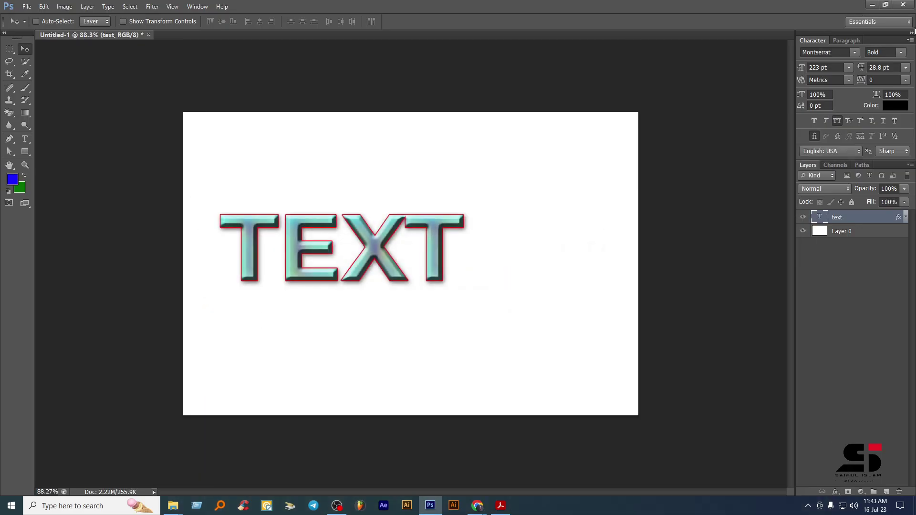
left_click(872, 4)
double_click(732, 74)
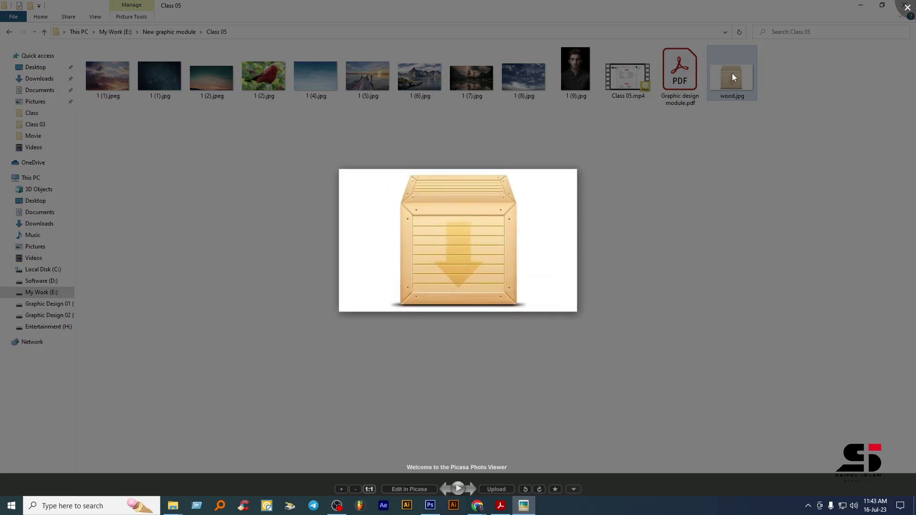
scroll(479, 286, "up", 3)
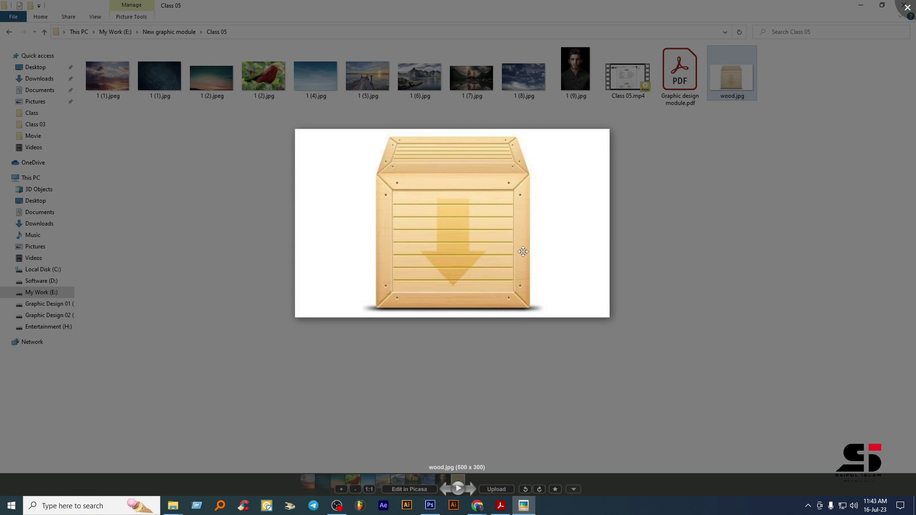
left_click(908, 8)
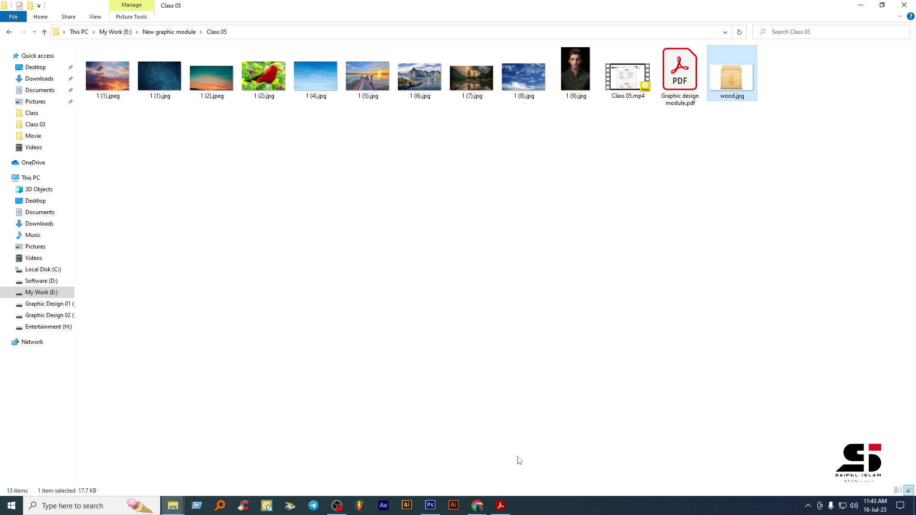
Step: Return to the course PDF in Acrobat and mark the Blending options and Wooden Box create topics together
left_click(501, 505)
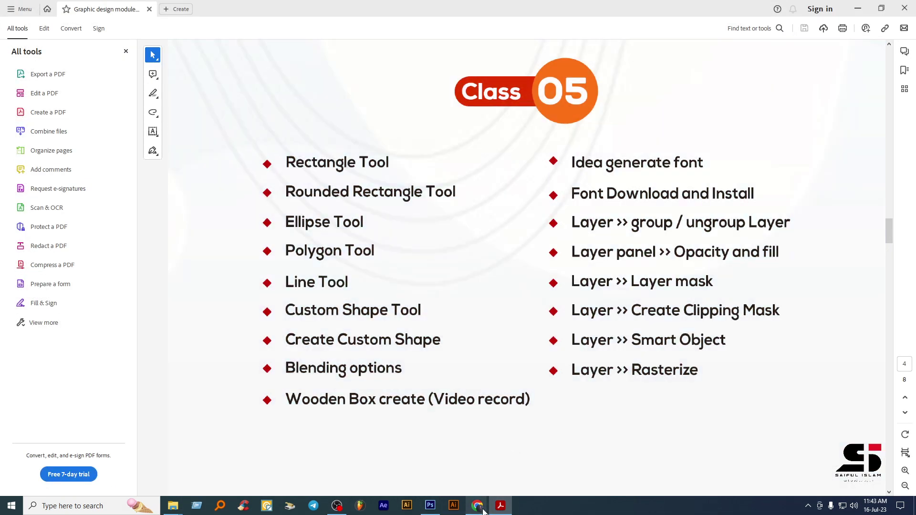
mouse_move(484, 511)
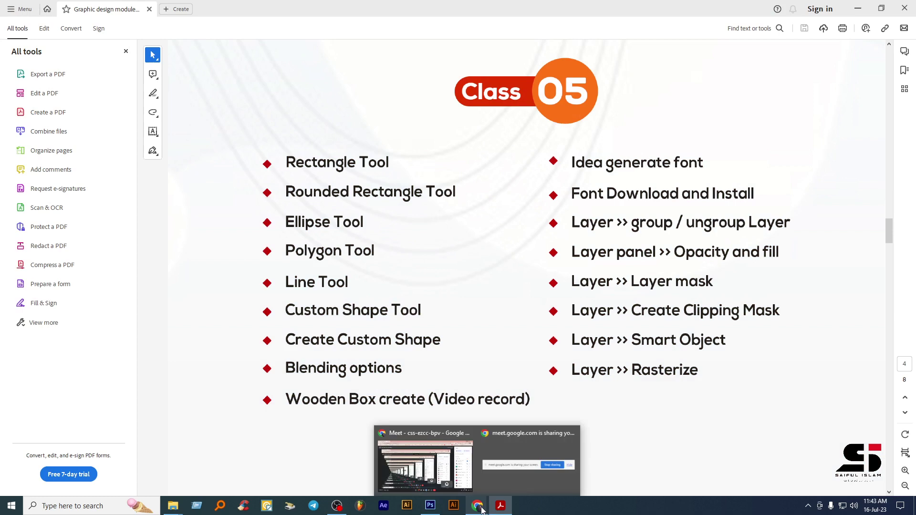
left_click(539, 397)
key("Escape")
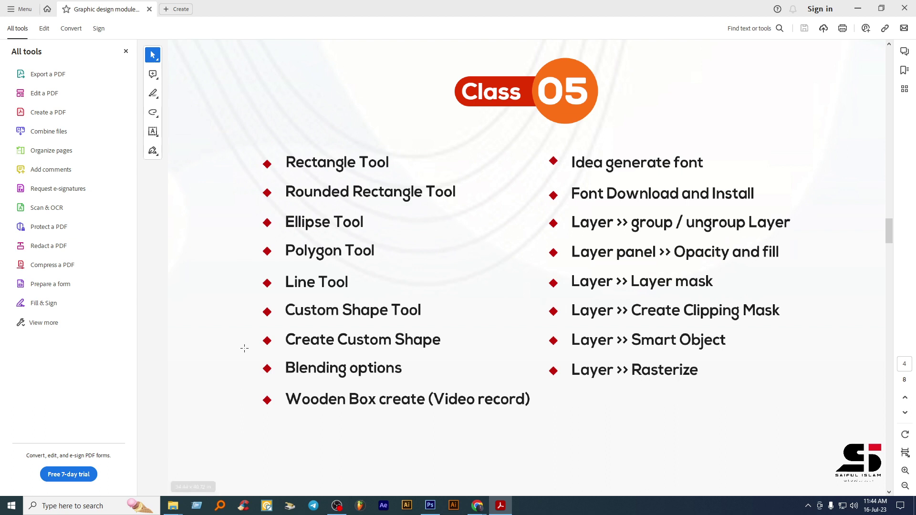
left_click_drag(245, 349, 540, 416)
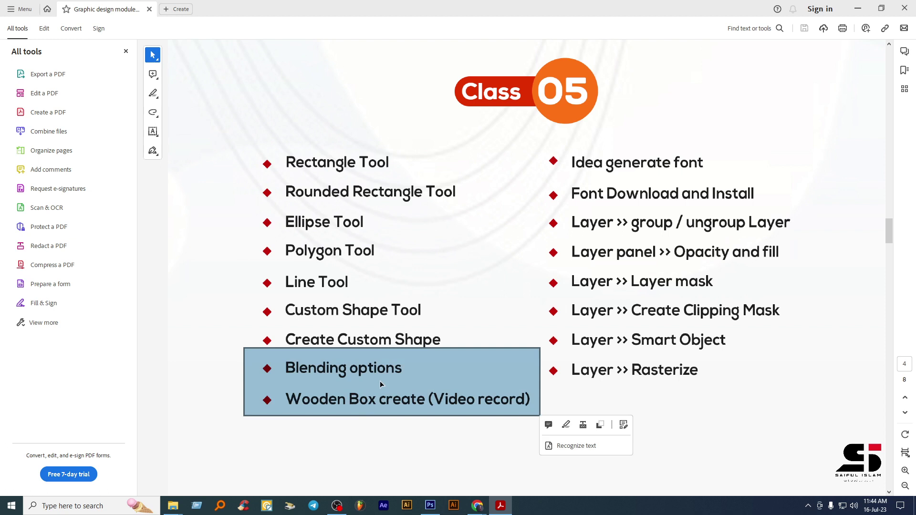
left_click(428, 254)
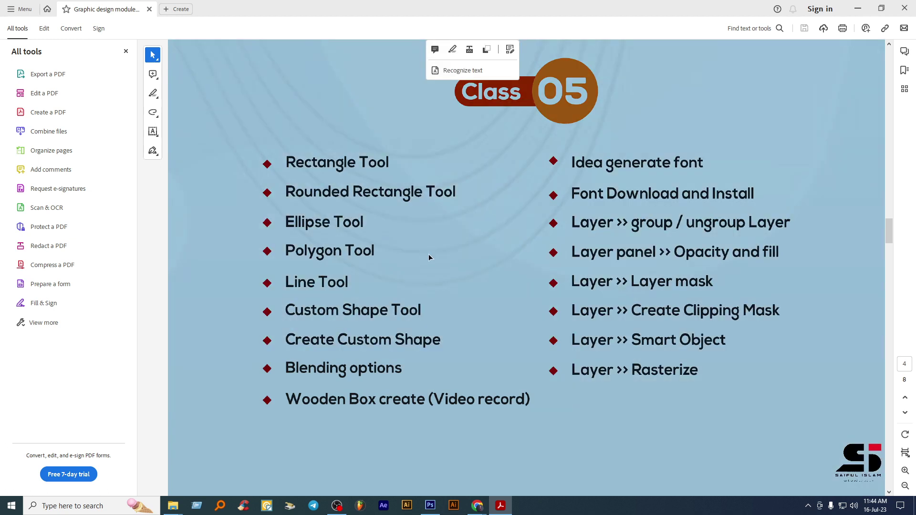
Step: Switch to the Google Meet call in Chrome and look through the list of participants
mouse_move(477, 505)
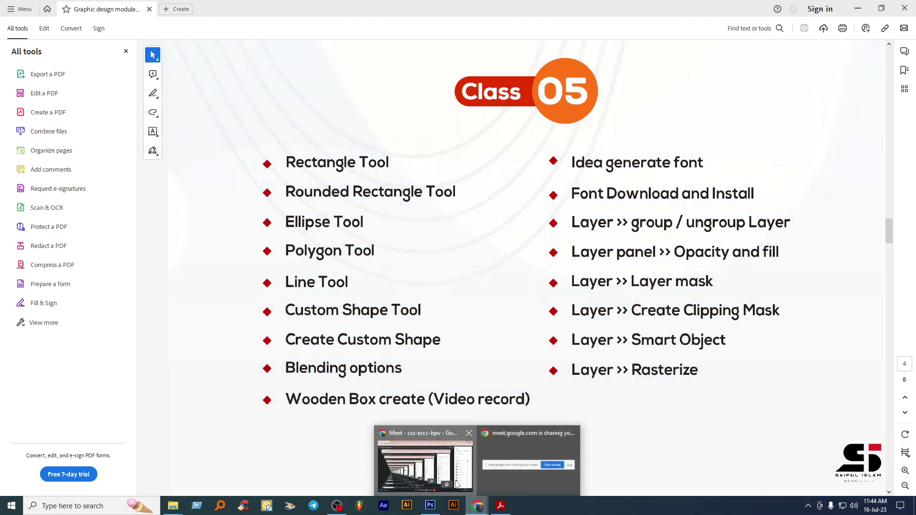
left_click(373, 428)
scroll(820, 400, "down", 1)
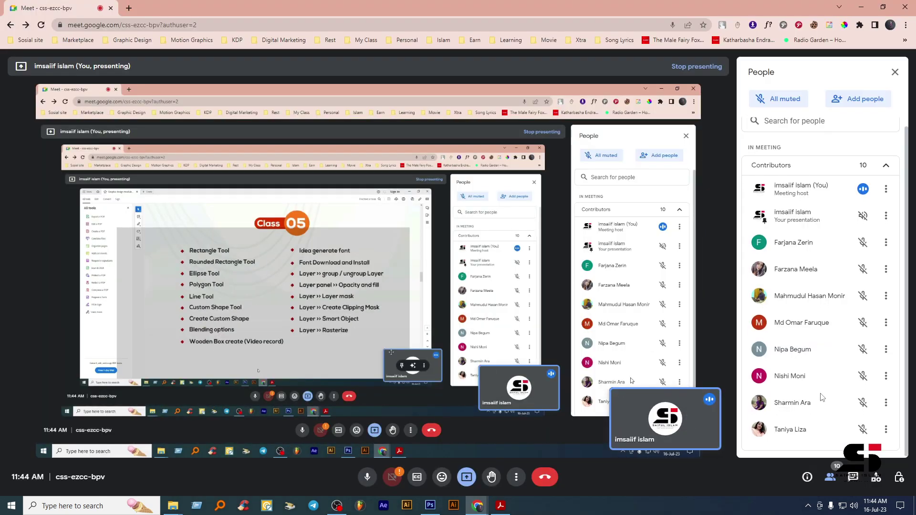
scroll(822, 396, "up", 1)
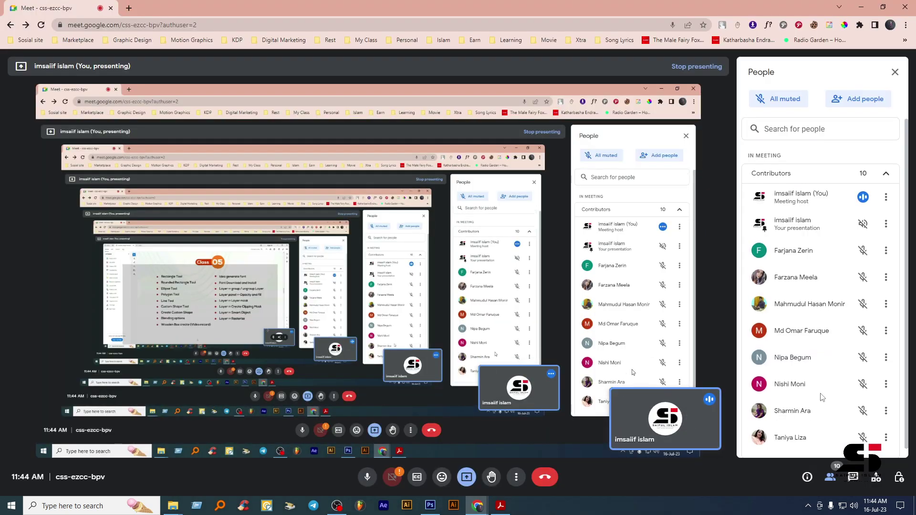